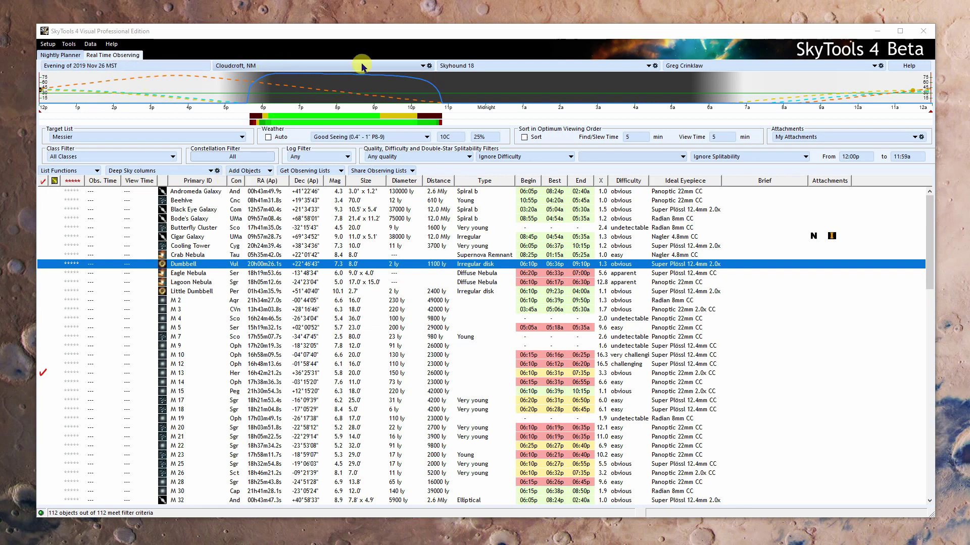
# Review the saved observing locations and the site data for Cloudcroft, NM without changing anything
pyautogui.click(336, 66)
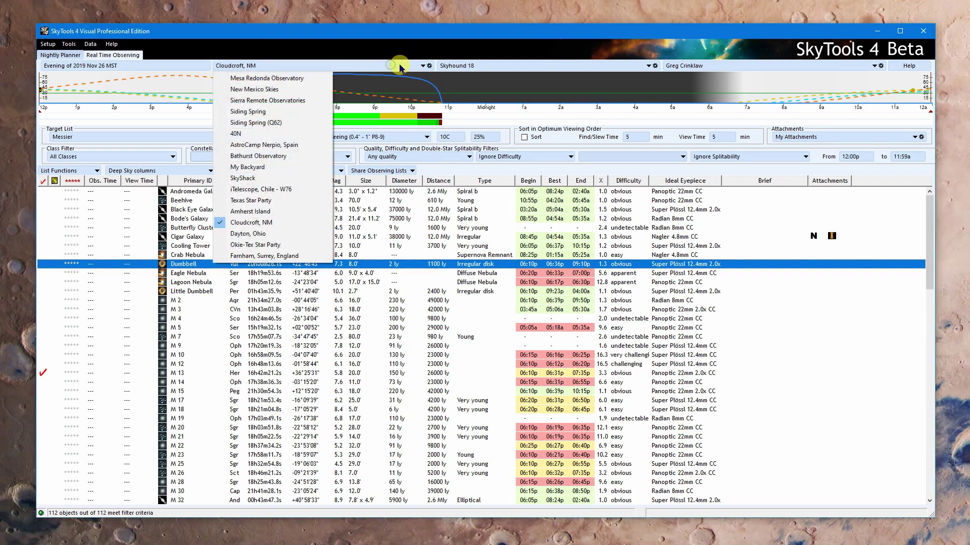
pyautogui.click(430, 68)
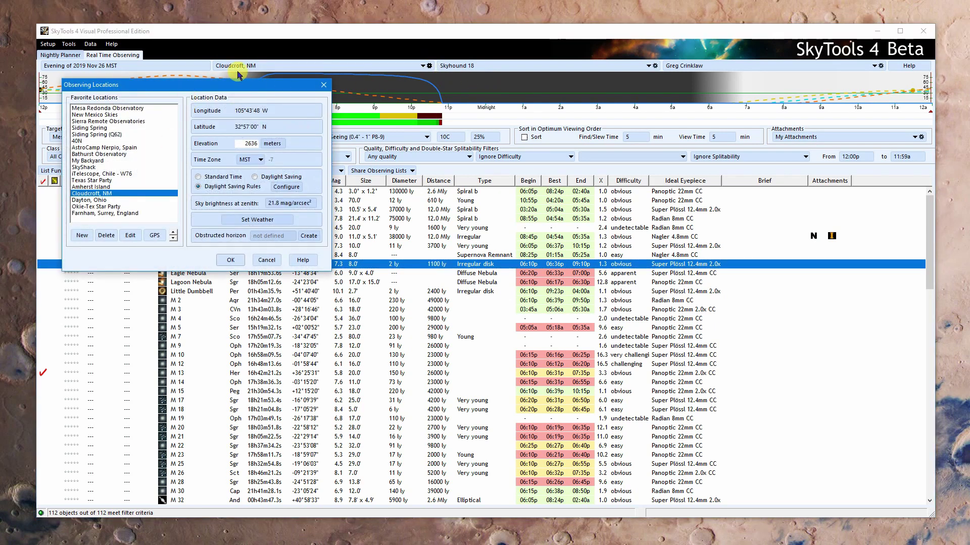
pyautogui.moveTo(237, 86); pyautogui.dragTo(498, 107)
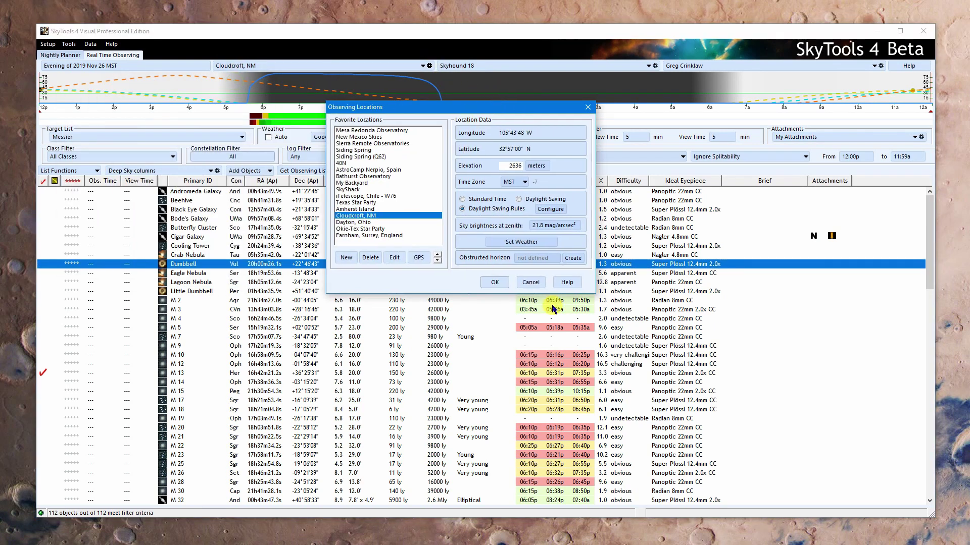
pyautogui.click(531, 282)
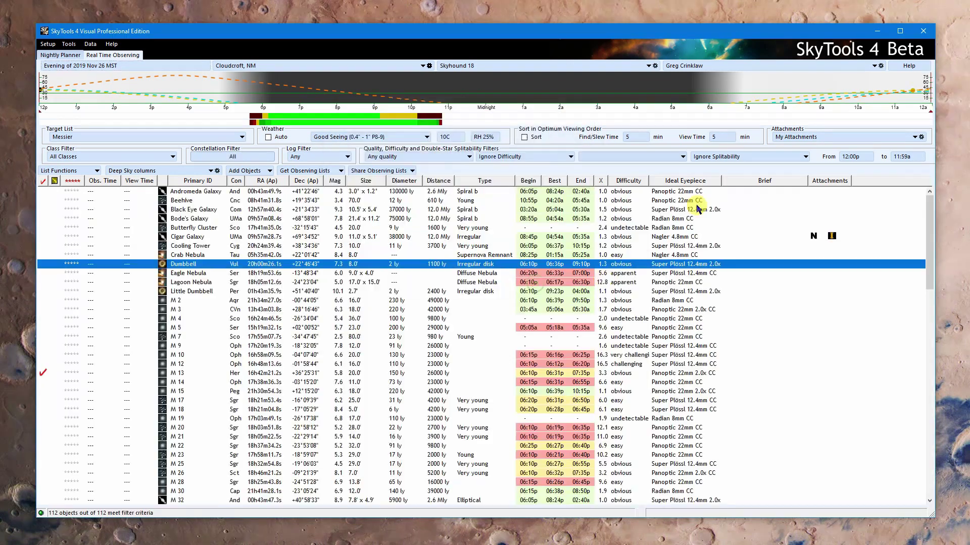
# Review the Skyhound 18 telescope's configuration and the available telescopes, keeping Skyhound 18 selected
pyautogui.click(655, 72)
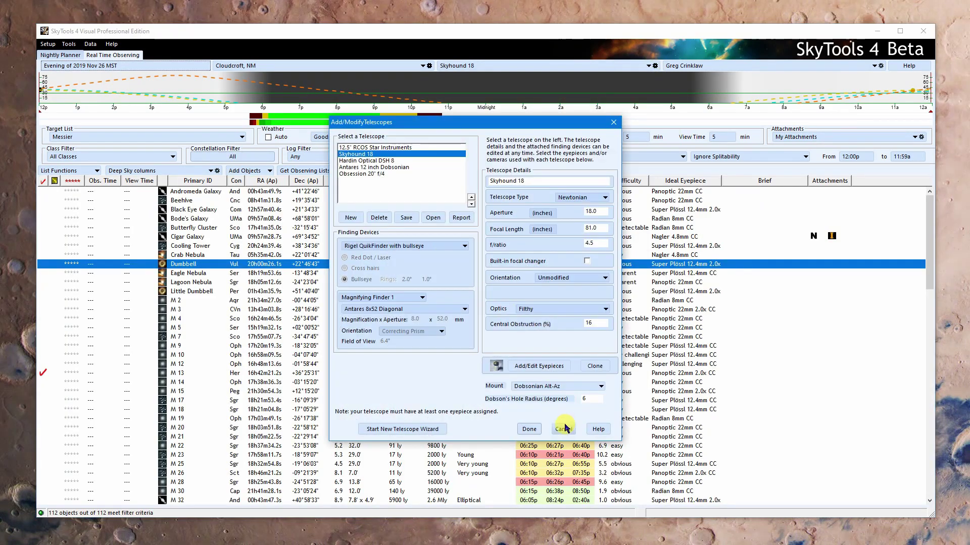
pyautogui.click(565, 420)
pyautogui.click(524, 66)
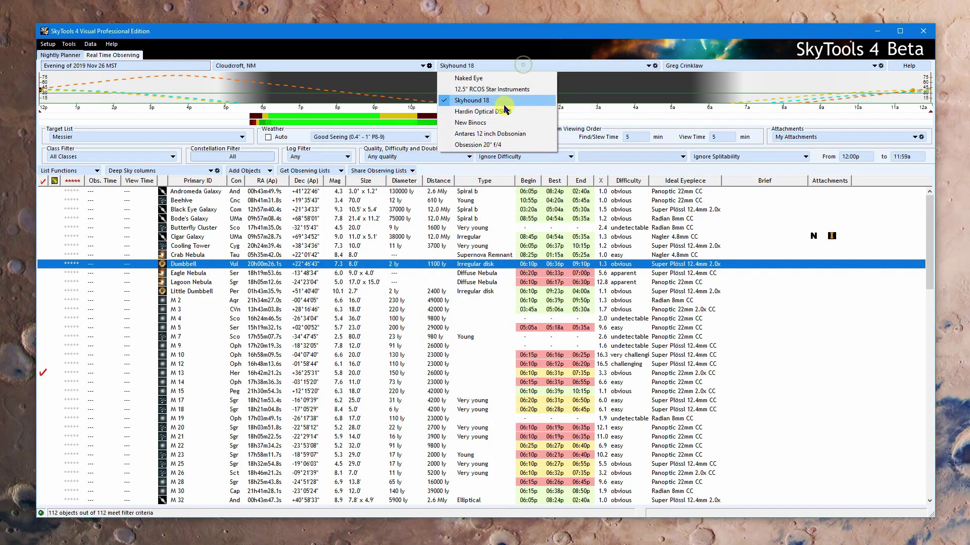
pyautogui.click(503, 101)
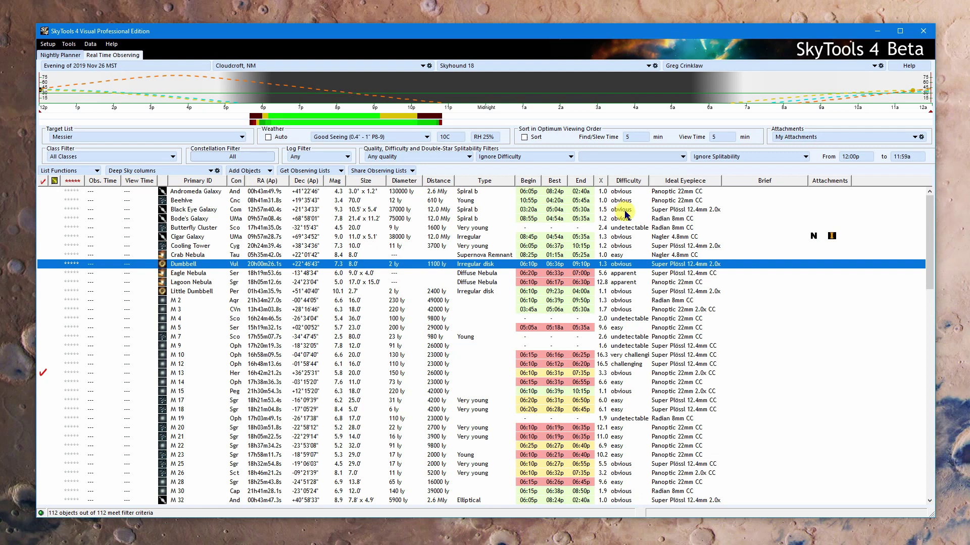
pyautogui.click(48, 44)
pyautogui.click(208, 28)
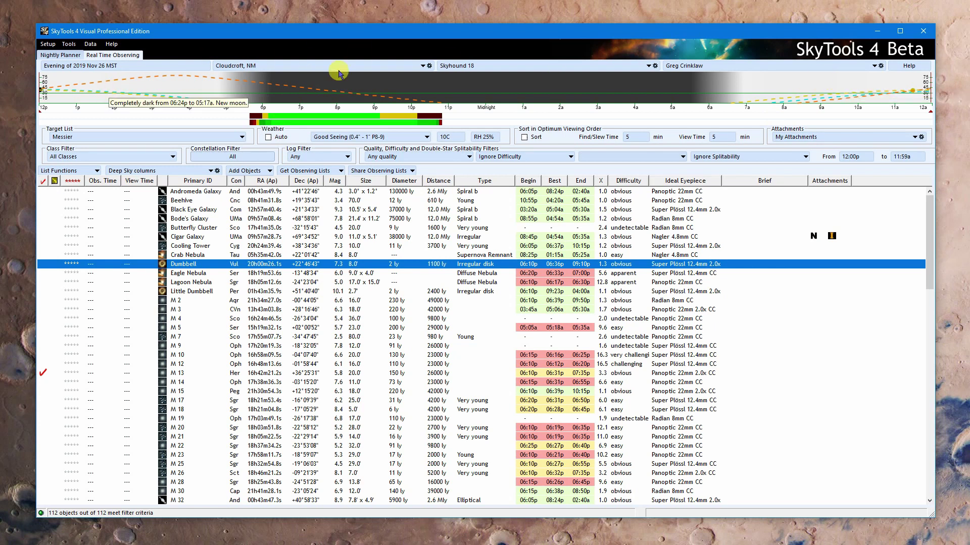
# Select the Dumbbell in the Messier list and examine its altitude curve and the twilight shading on the night chart
pyautogui.moveTo(371, 78)
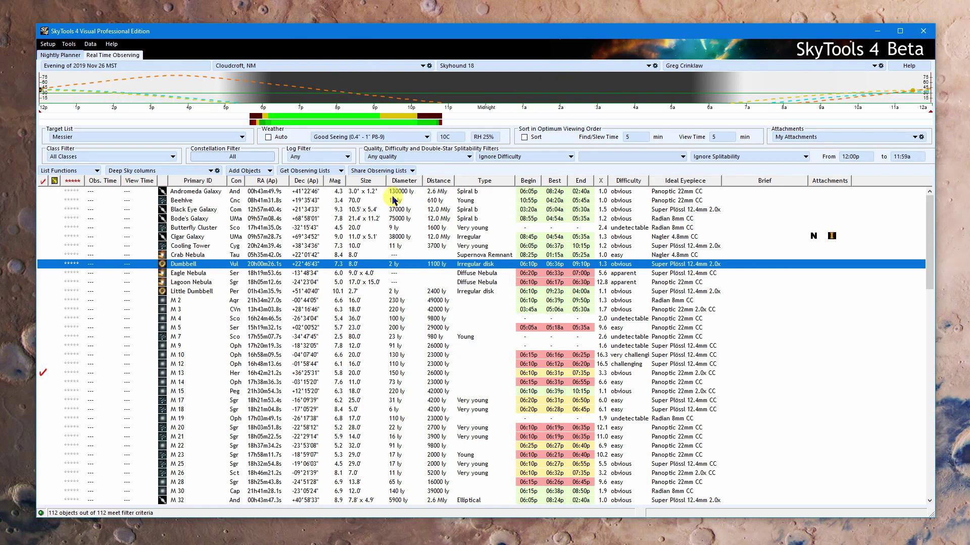
pyautogui.click(197, 265)
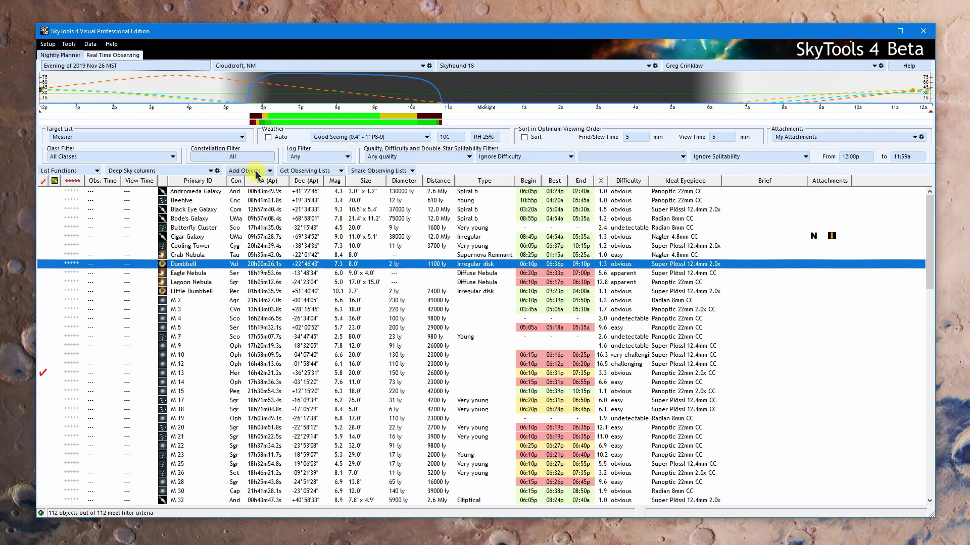
pyautogui.moveTo(258, 81)
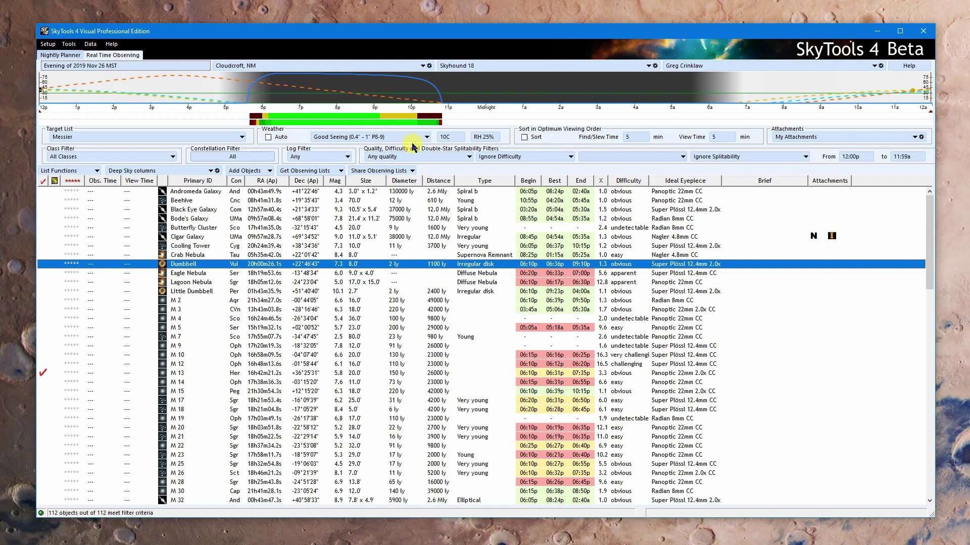
pyautogui.moveTo(54, 90)
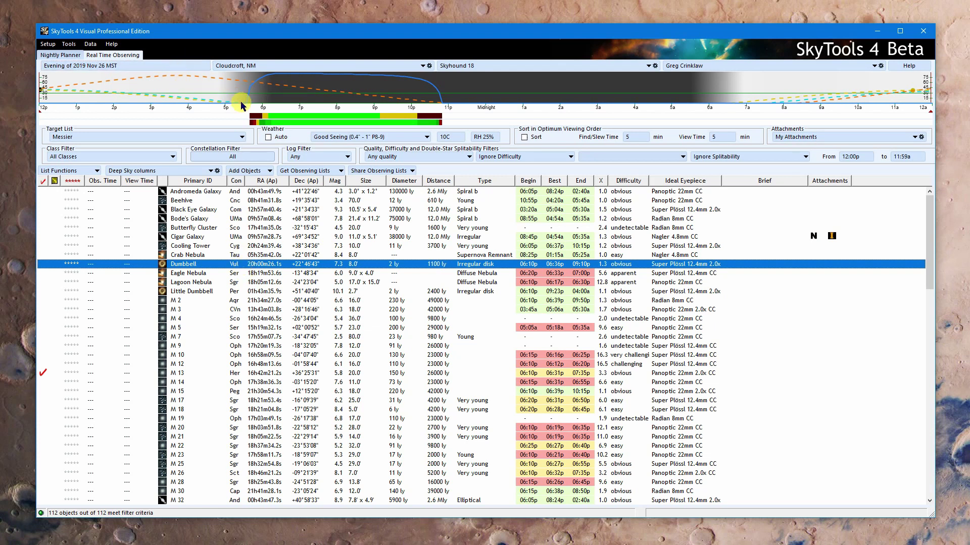
pyautogui.moveTo(247, 96)
pyautogui.moveTo(225, 108)
# Compare the night-chart visibility of the Eagle Nebula, Dumbbell, M 13 and Beehive by selecting each object in turn
pyautogui.click(547, 274)
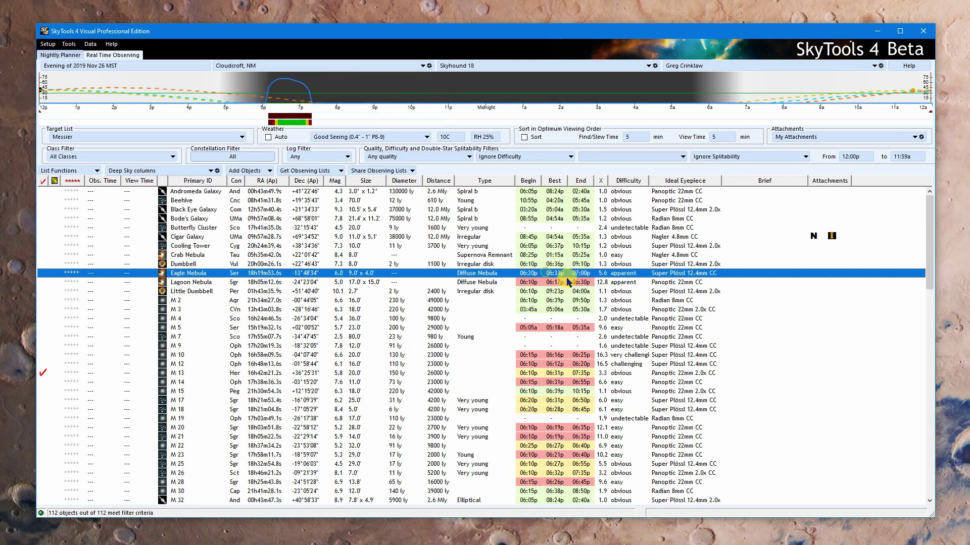
pyautogui.click(528, 263)
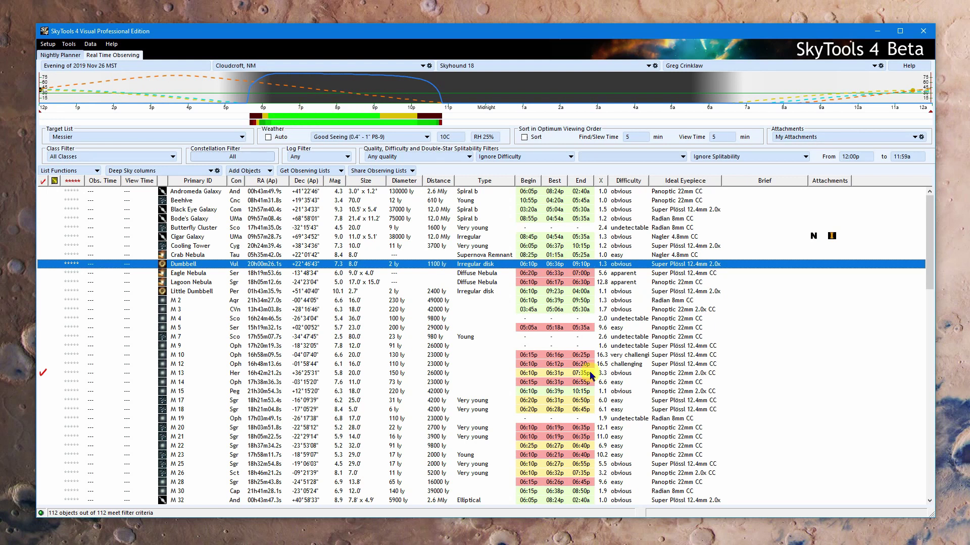
pyautogui.click(548, 376)
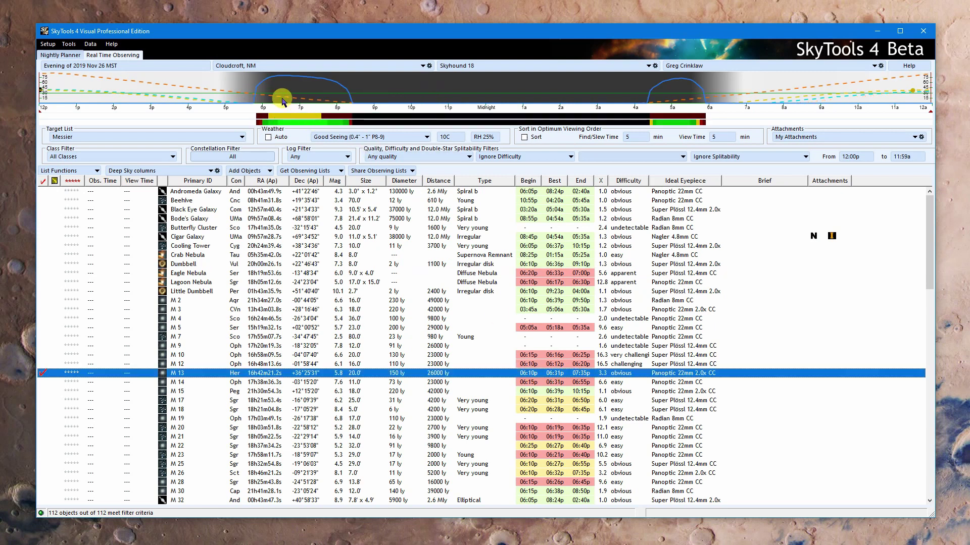
pyautogui.moveTo(303, 98)
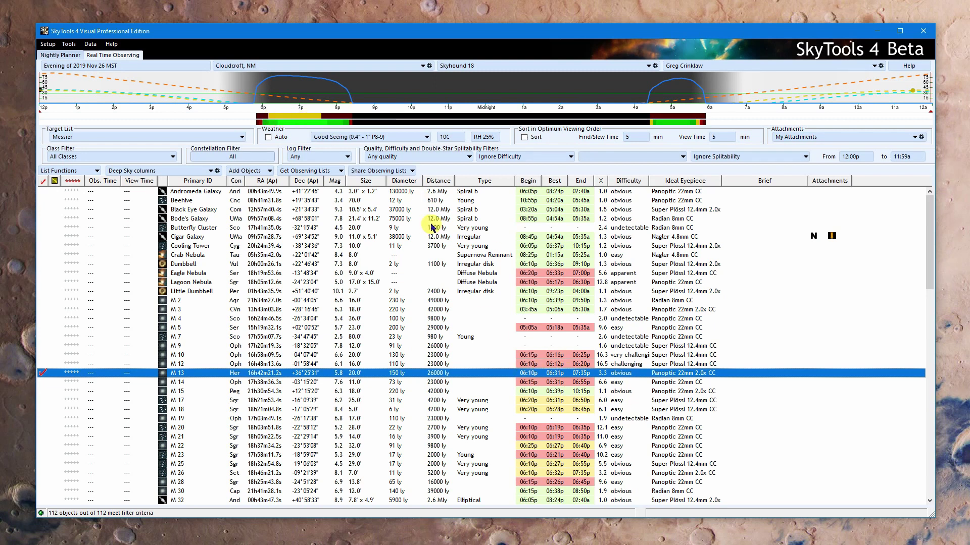
pyautogui.click(537, 202)
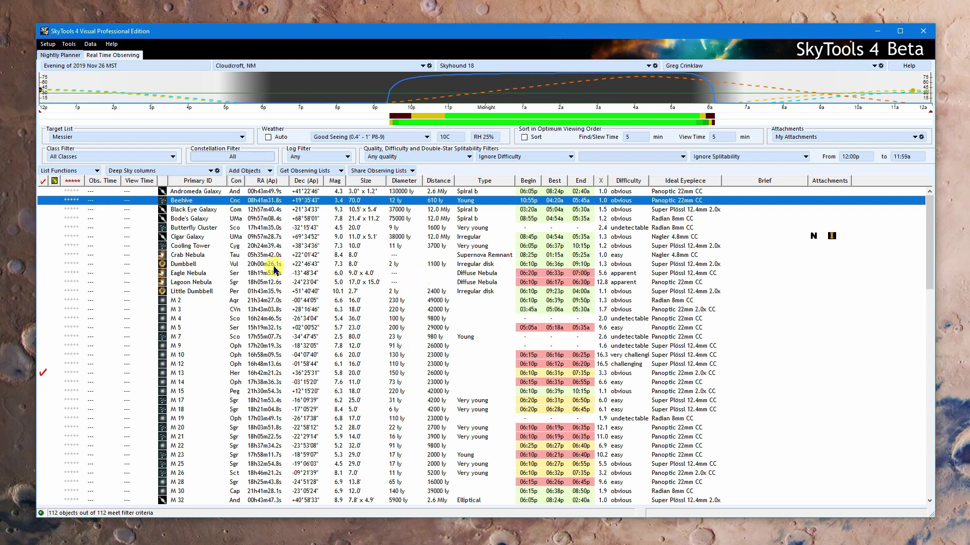
# Browse the lists in the Current folder of the target list chooser and reselect the Messier list
pyautogui.click(111, 140)
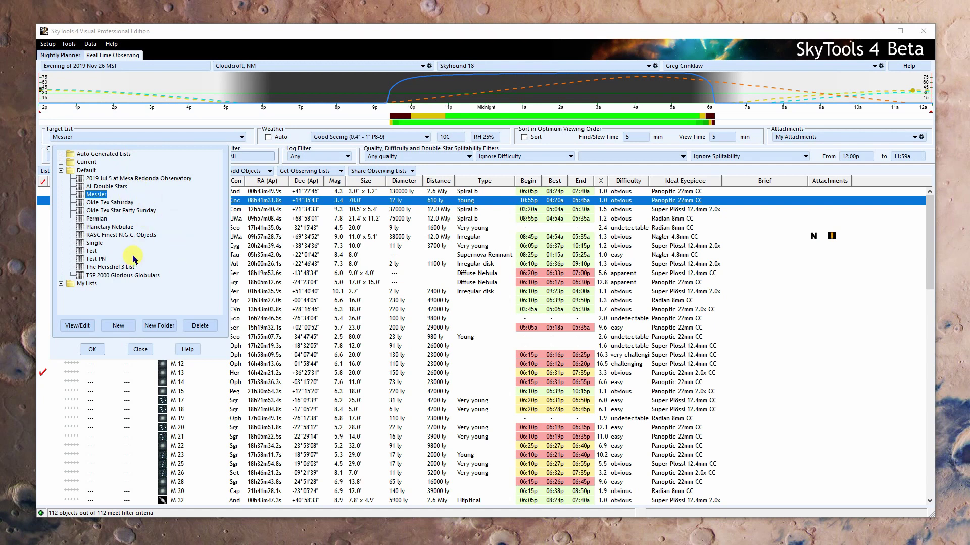
pyautogui.click(60, 162)
pyautogui.click(90, 164)
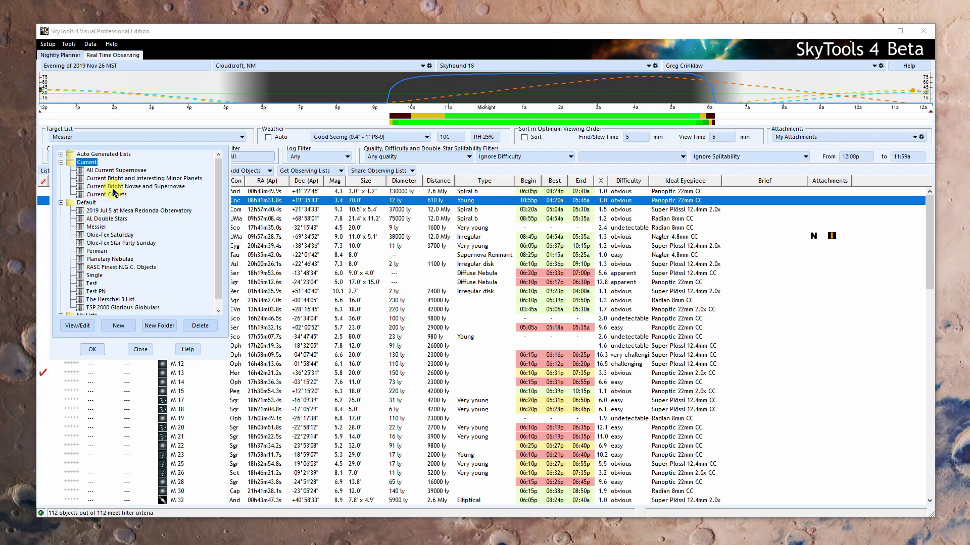
pyautogui.click(97, 227)
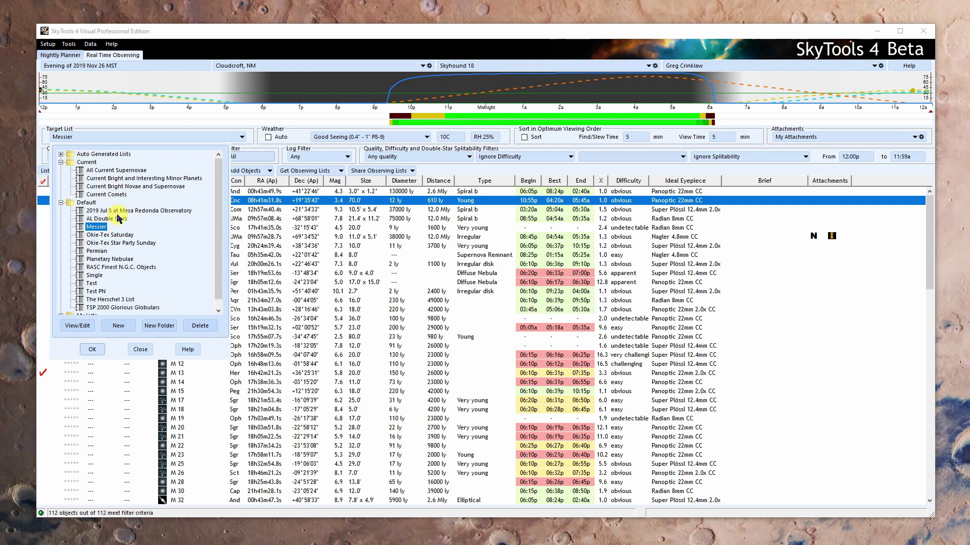
# View the Messier list's details without editing them and keep Messier as the target list
pyautogui.click(78, 326)
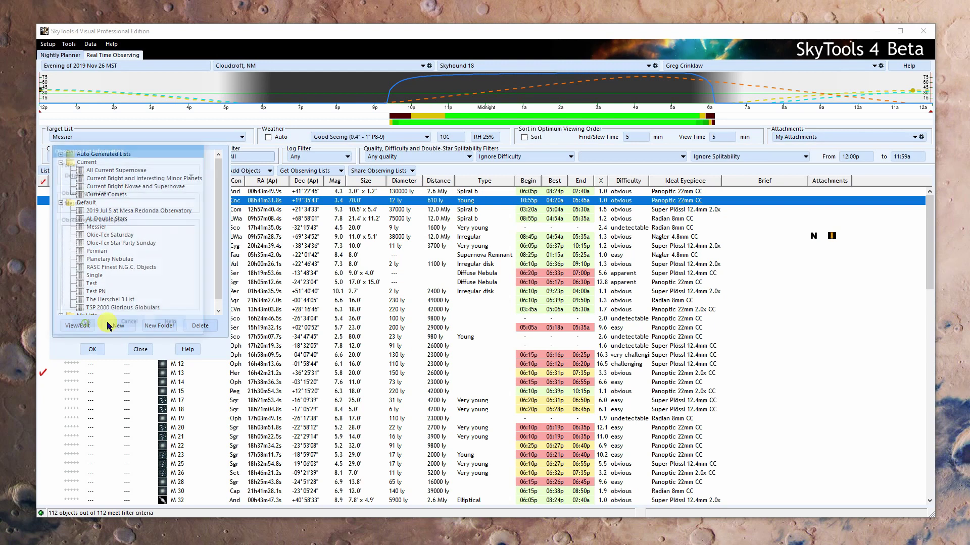
pyautogui.click(130, 325)
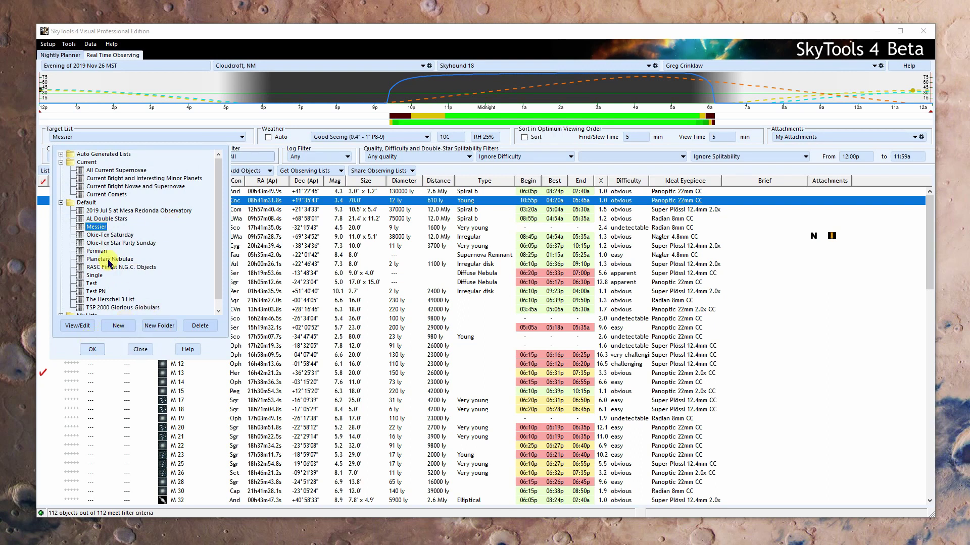
pyautogui.click(96, 350)
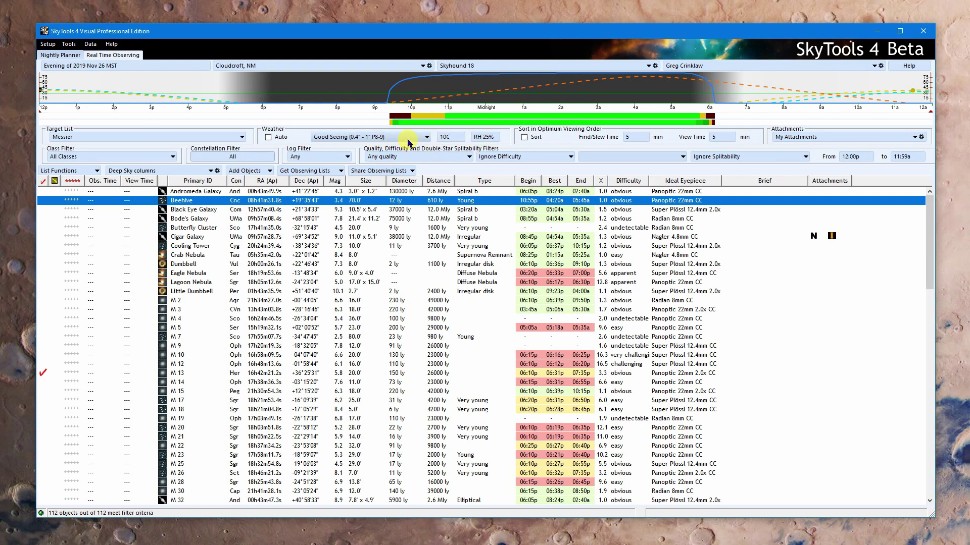
# Set the weather temperature to 12F
pyautogui.click(450, 138)
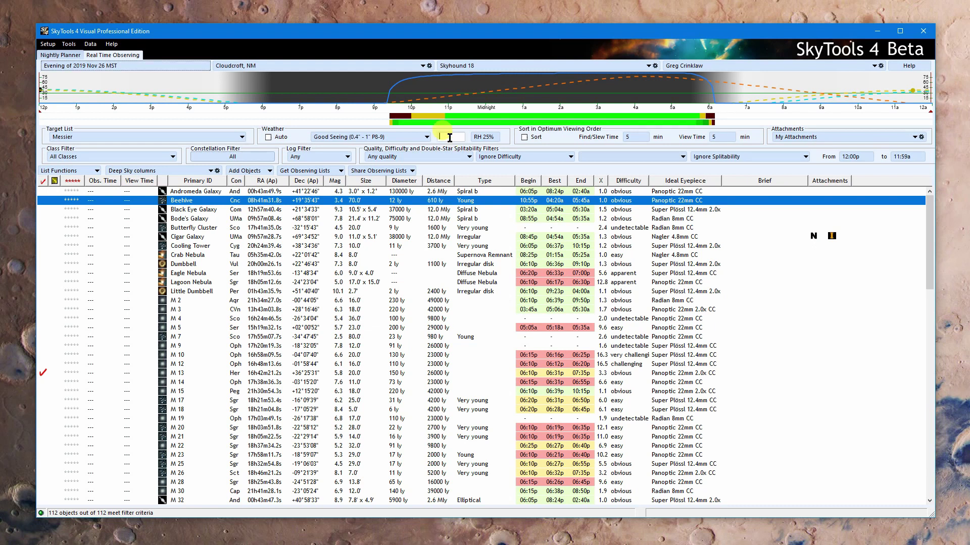
pyautogui.write('12F')
pyautogui.press('Return')
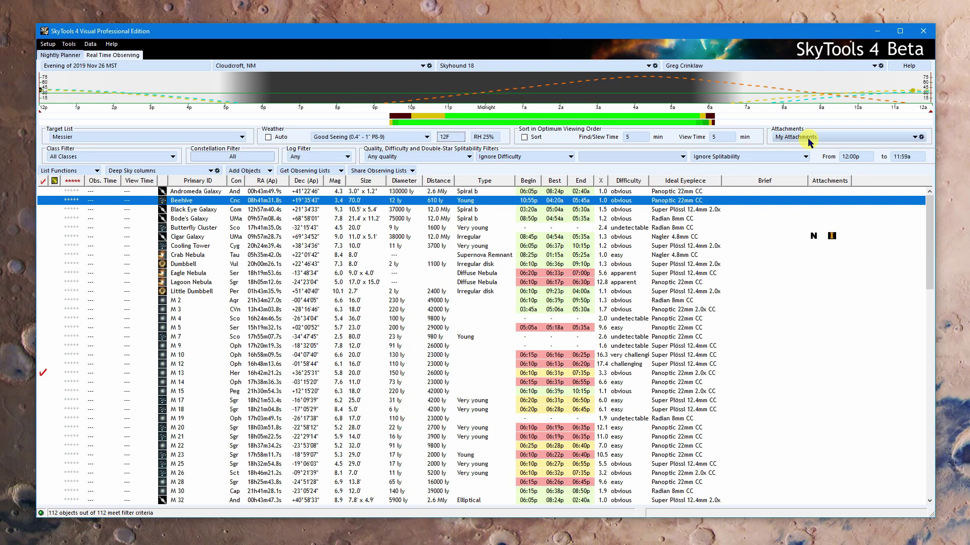
# Review the available attachment lists without changing the choice, and select the Cigar Galaxy in the target list
pyautogui.click(808, 140)
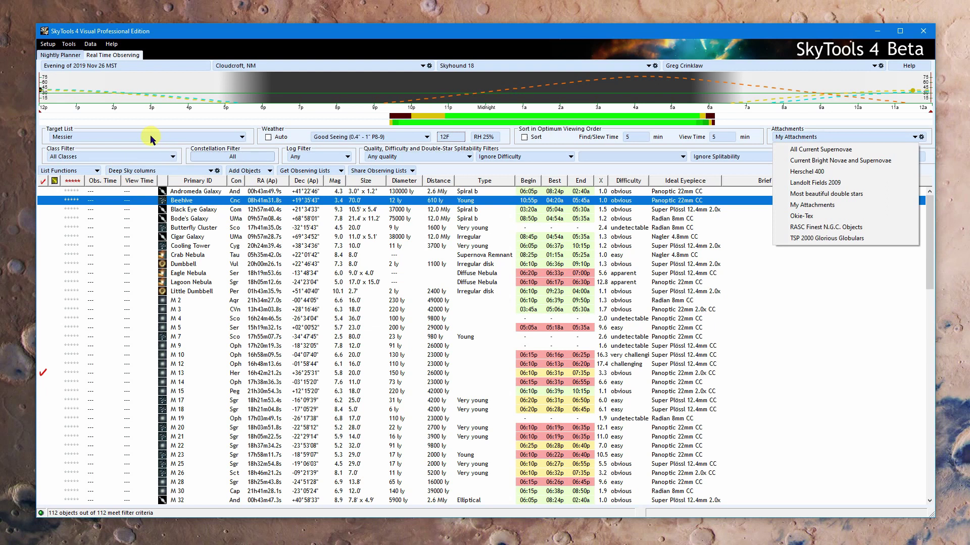
pyautogui.click(766, 151)
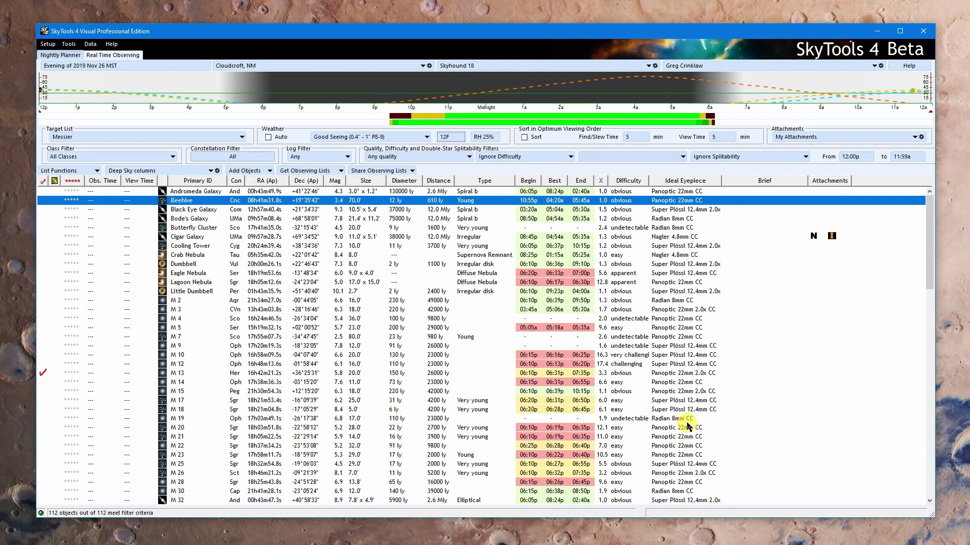
pyautogui.click(797, 142)
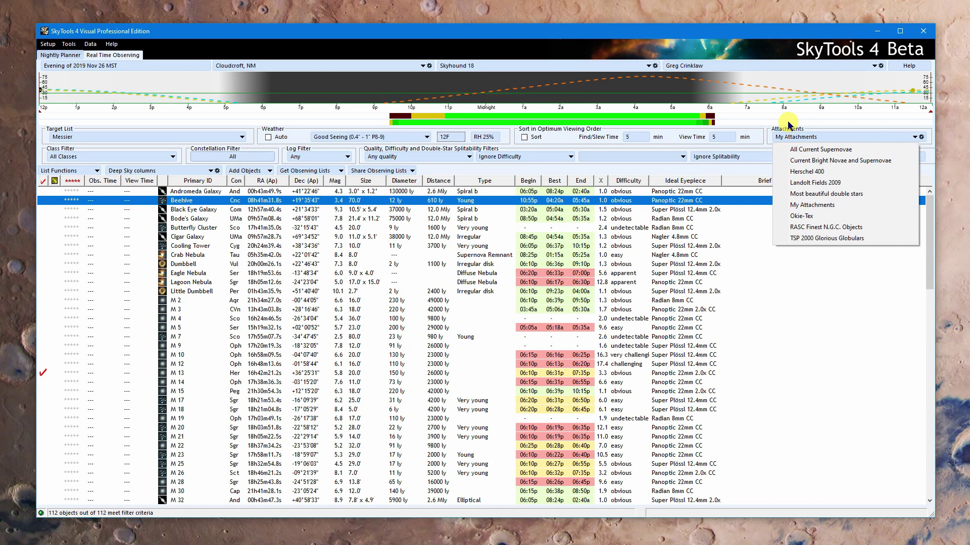
pyautogui.click(761, 152)
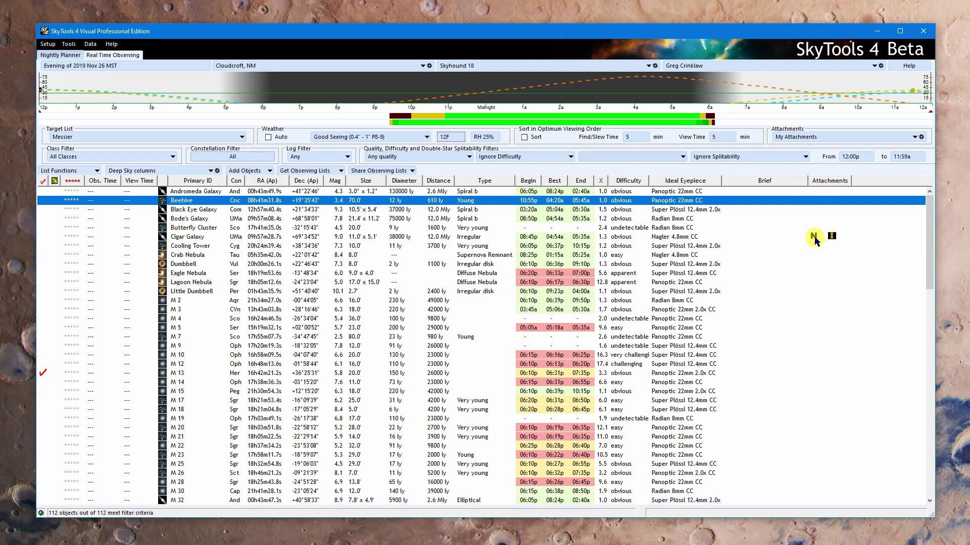
pyautogui.click(709, 236)
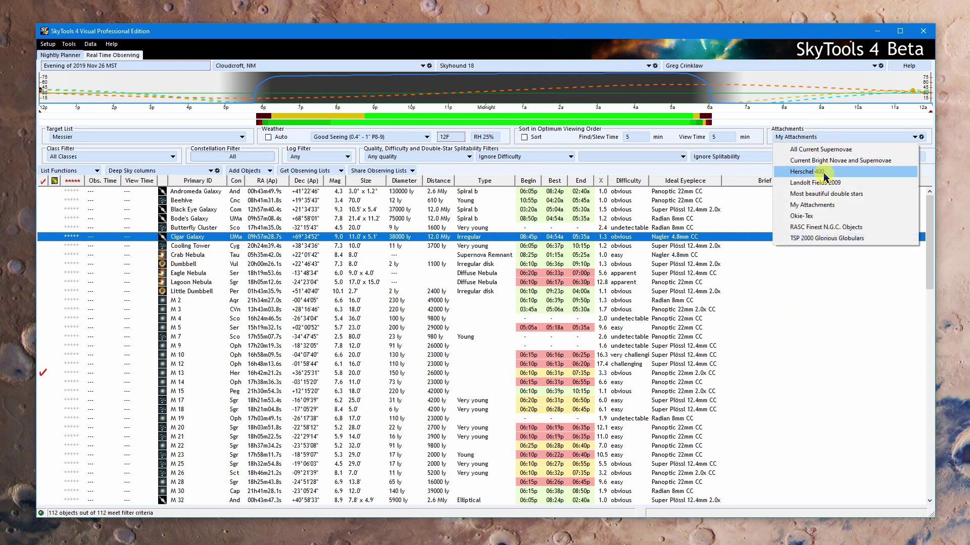
# Switch the displayed attachments to Herschel 400 and back to My Attachments
pyautogui.click(806, 171)
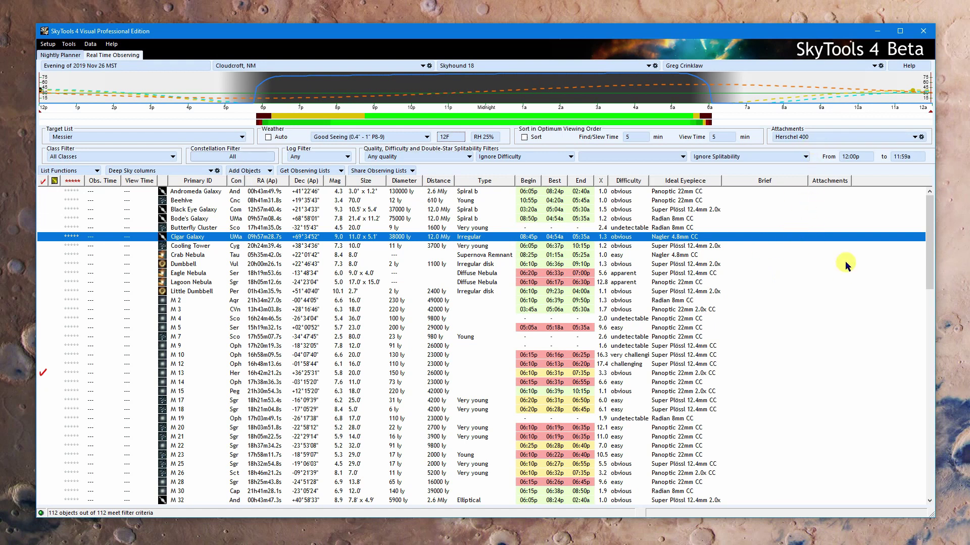
pyautogui.click(808, 137)
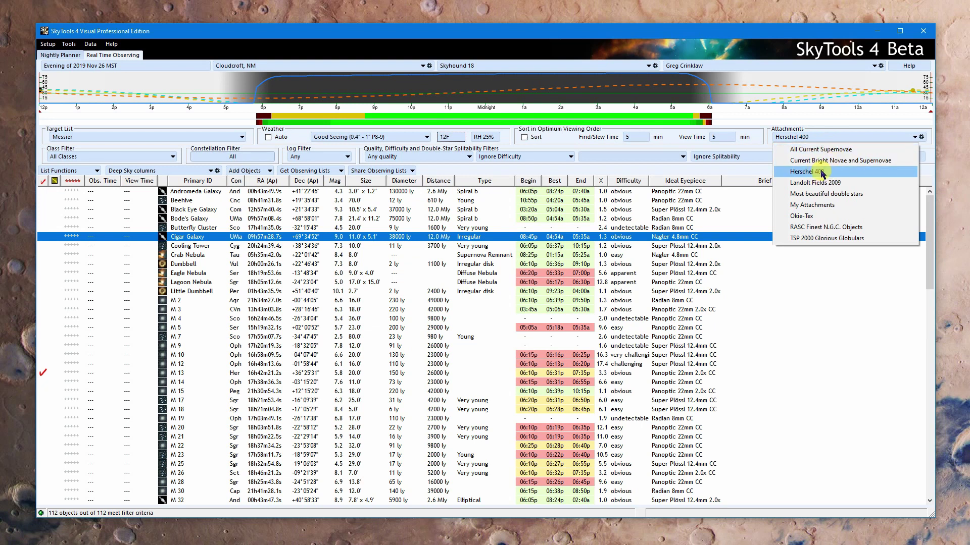
pyautogui.click(814, 205)
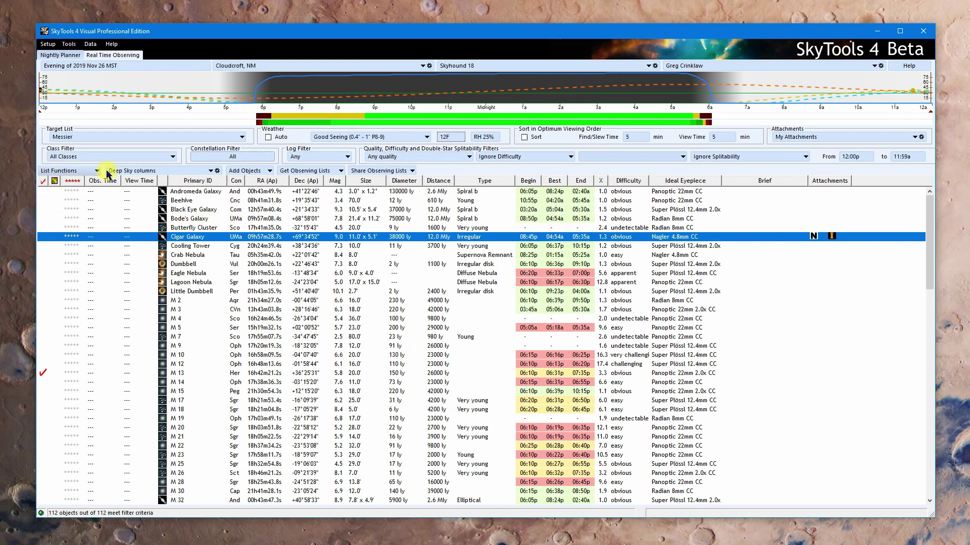
pyautogui.click(77, 171)
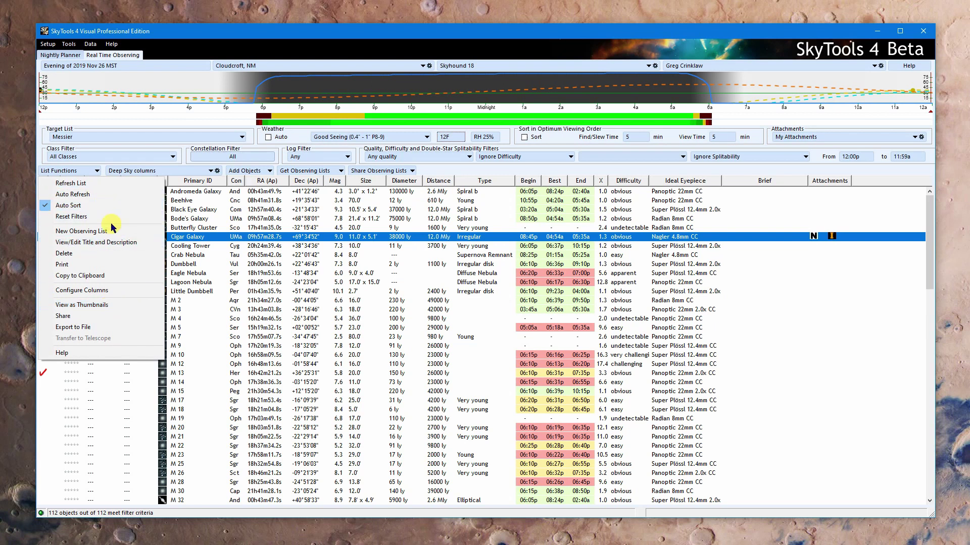
pyautogui.click(172, 35)
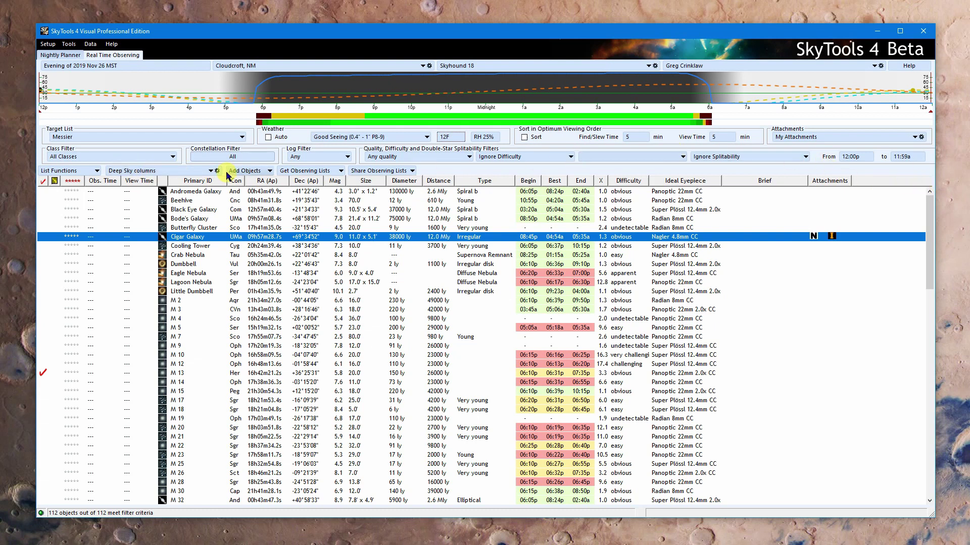
# Review the available column schemes and the Deep Sky column scheme settings without changing anything
pyautogui.click(154, 170)
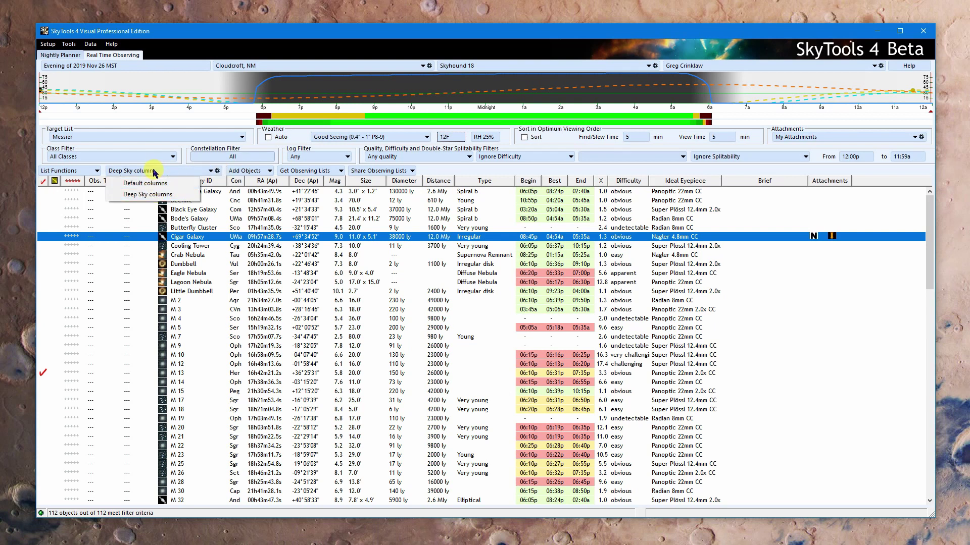
pyautogui.click(219, 173)
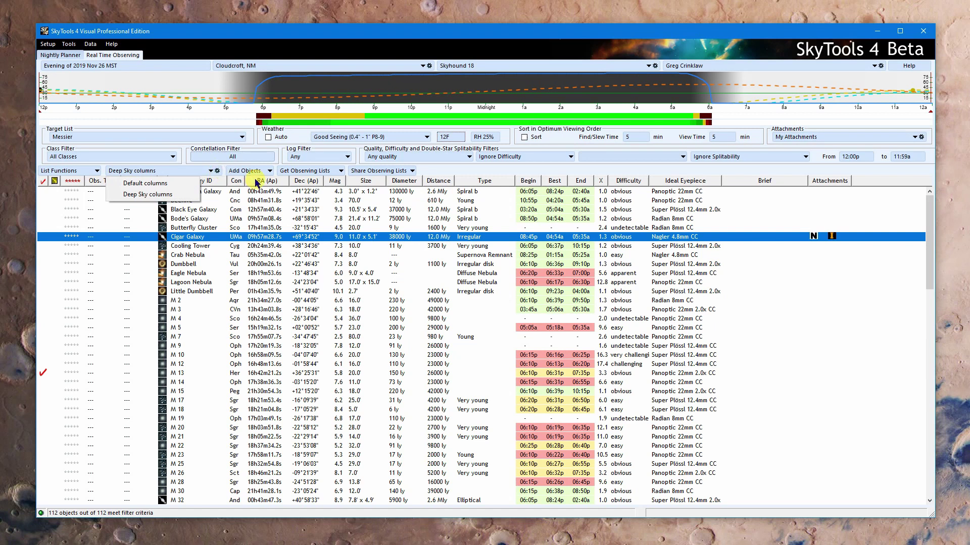
pyautogui.click(218, 171)
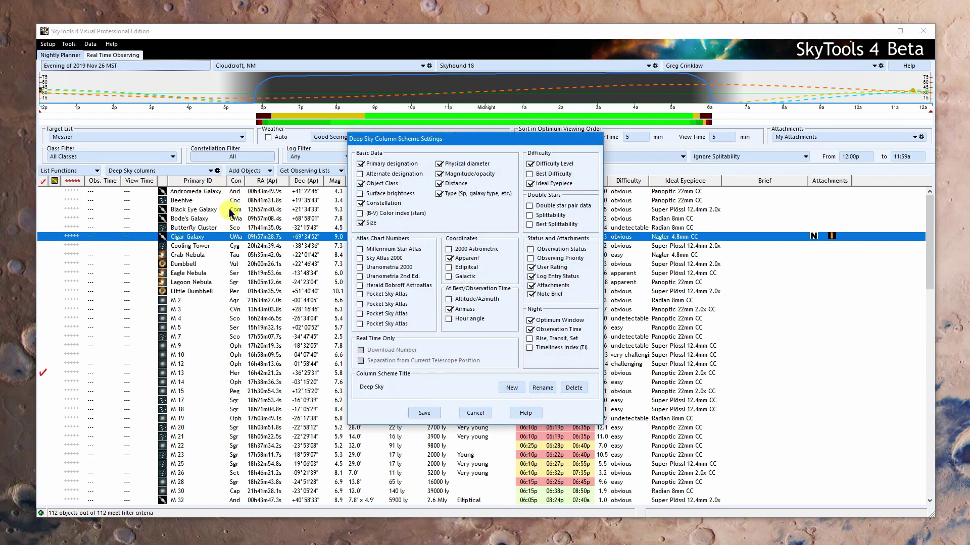
pyautogui.click(478, 415)
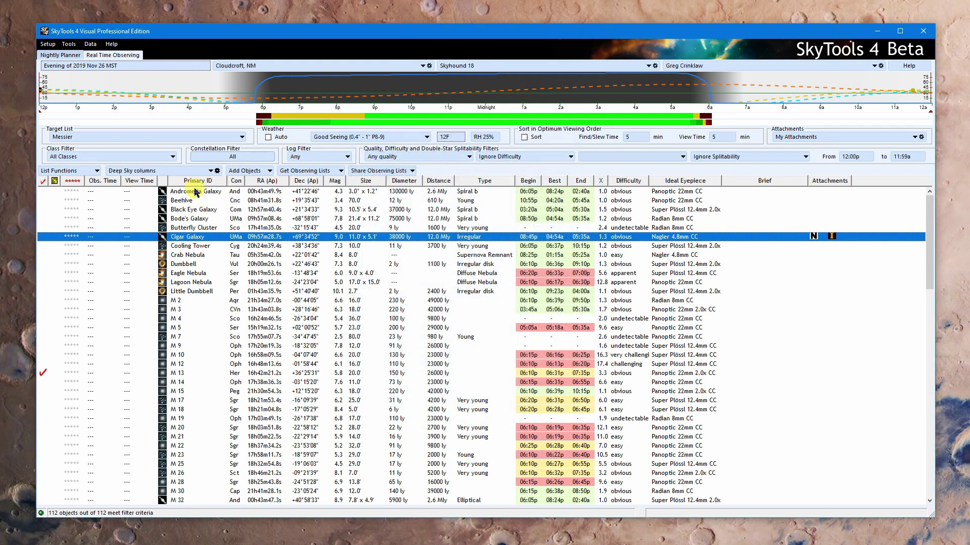
pyautogui.click(175, 170)
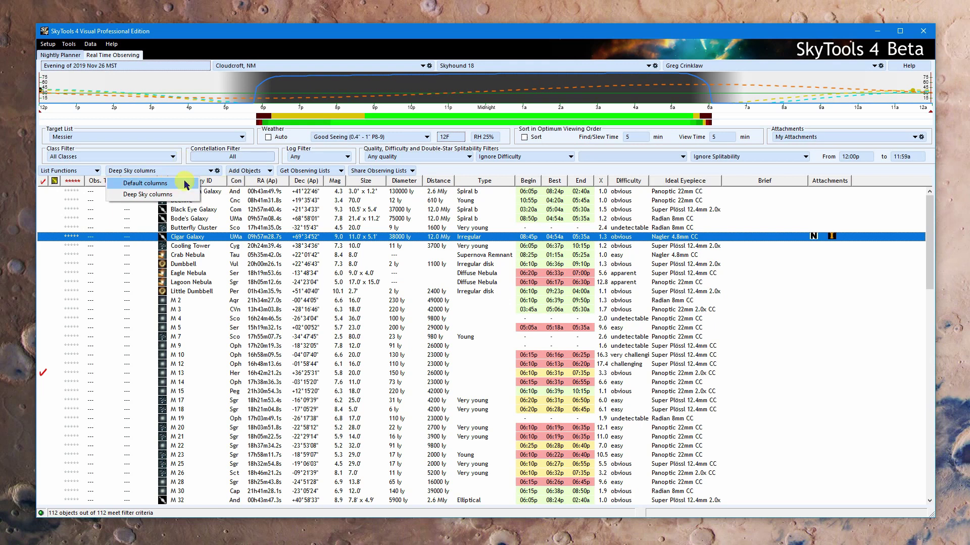
pyautogui.click(217, 172)
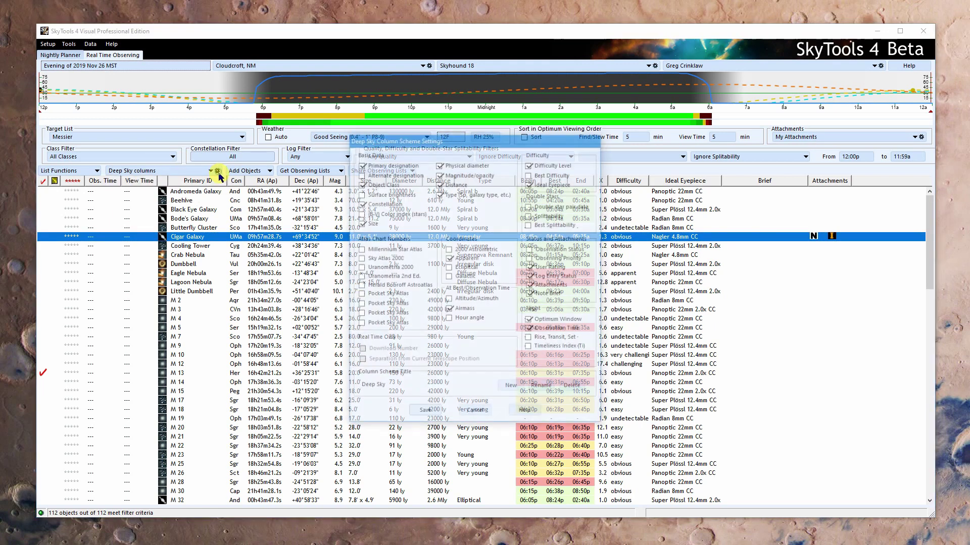
pyautogui.click(484, 412)
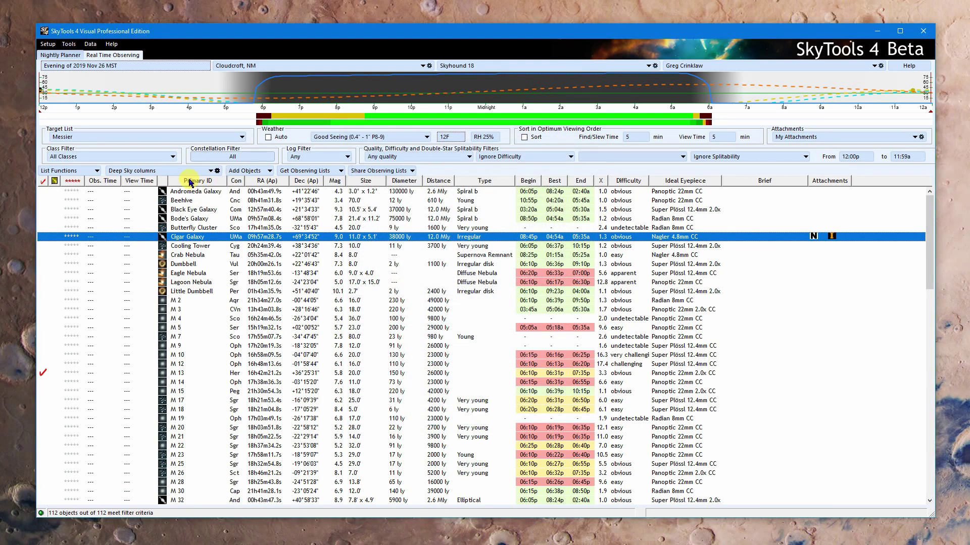
pyautogui.click(176, 173)
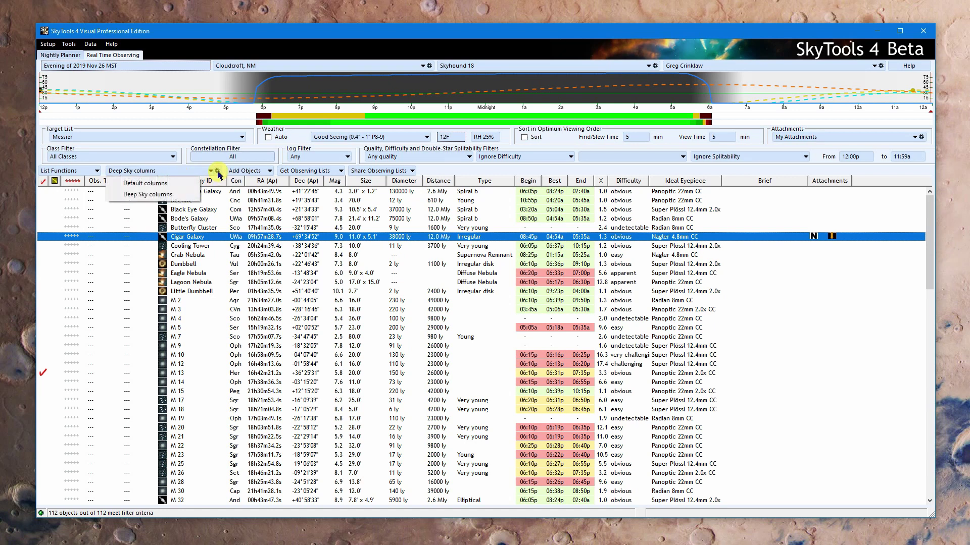
pyautogui.click(243, 241)
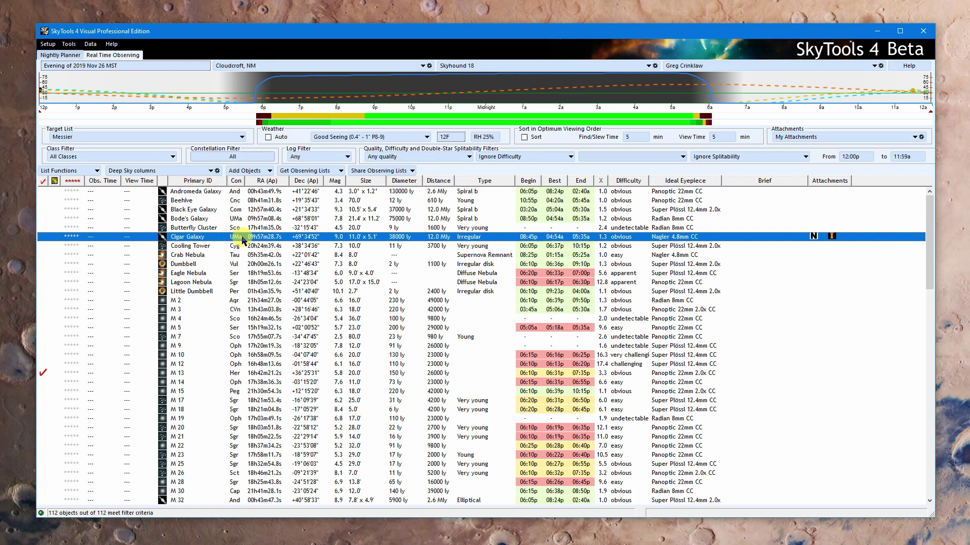
pyautogui.click(217, 170)
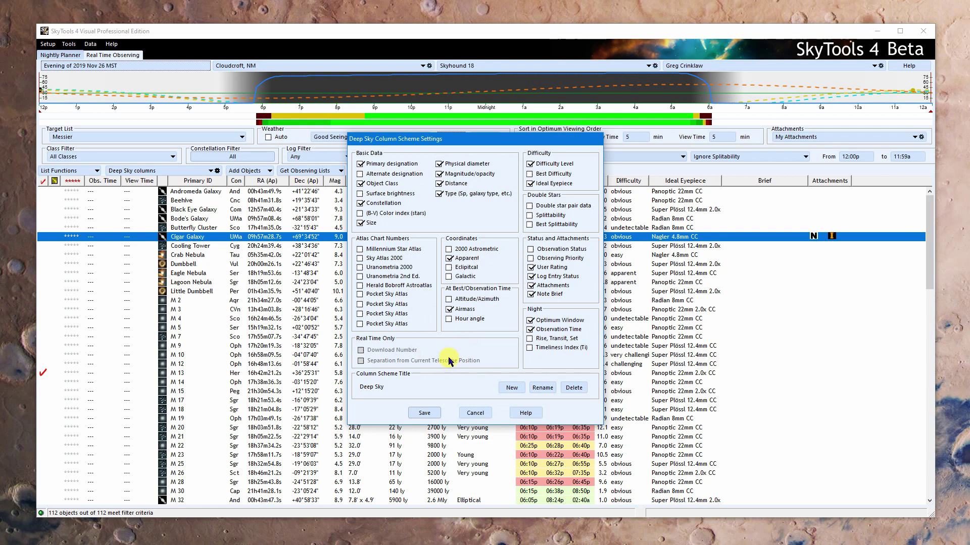
pyautogui.click(480, 413)
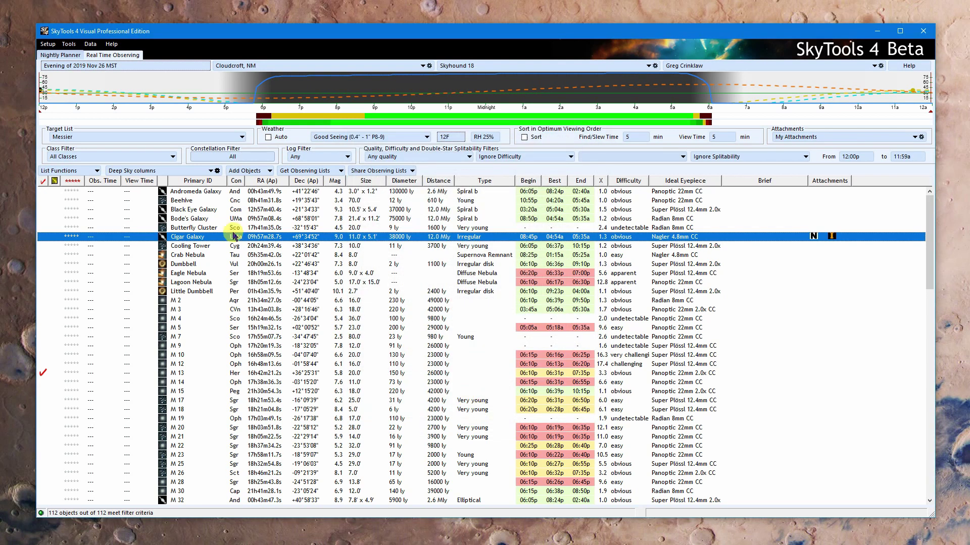
# Look over the search and browse modes of the Designation Search tool without adding objects to the Messier list
pyautogui.click(259, 173)
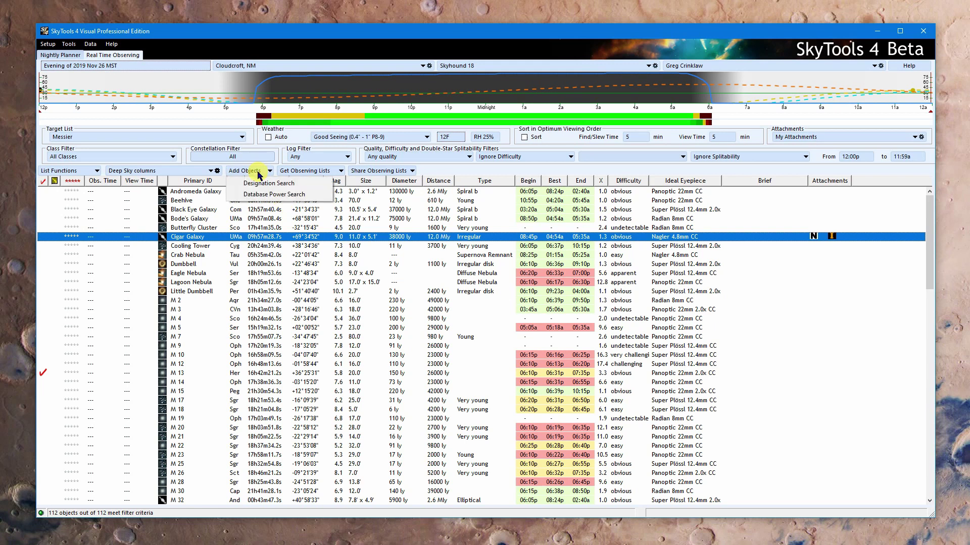
pyautogui.click(302, 185)
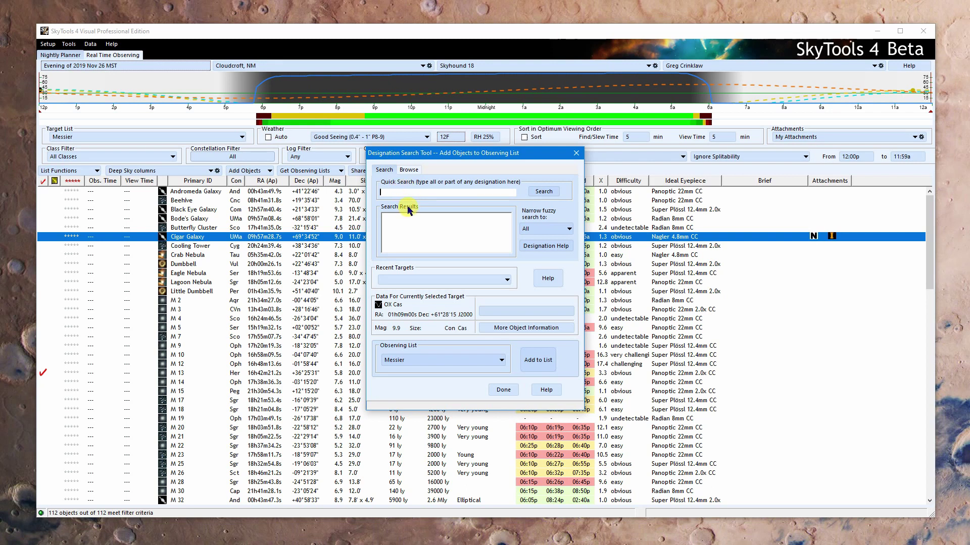
pyautogui.click(409, 169)
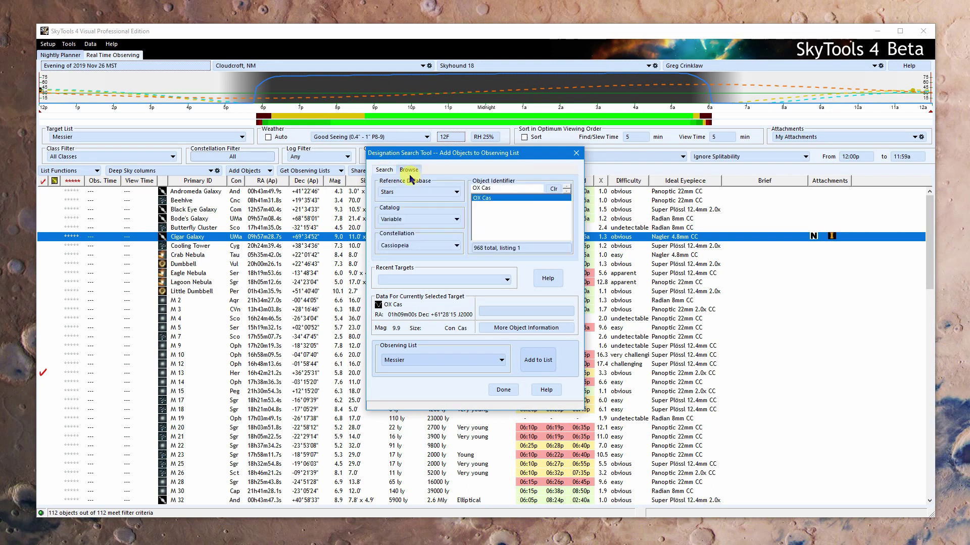
pyautogui.click(382, 171)
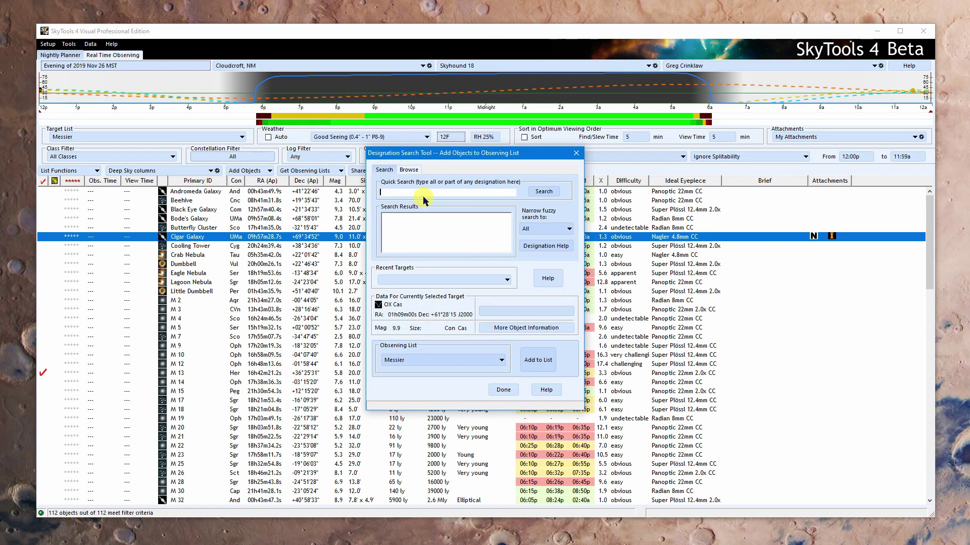
pyautogui.click(509, 391)
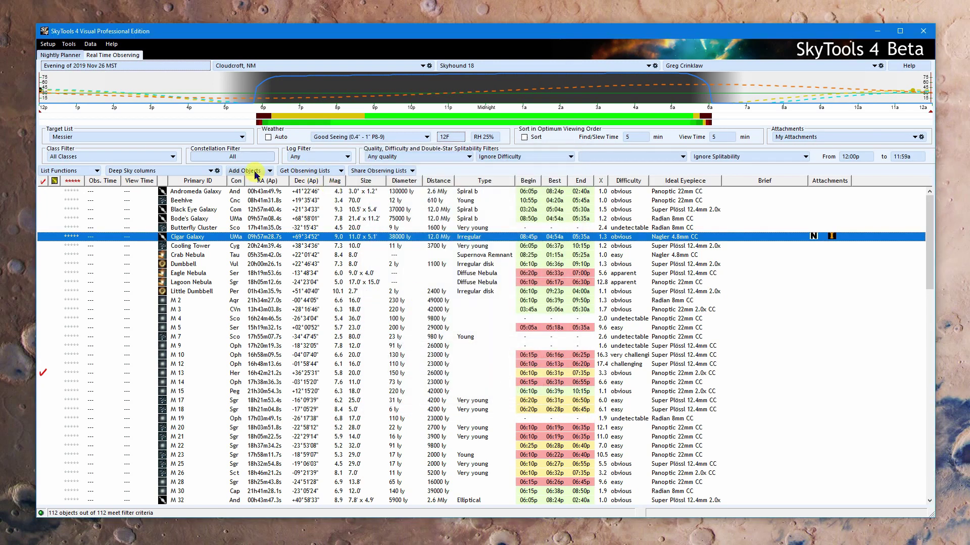
# Examine the Database Power Search tool's filters and close it without running a search
pyautogui.click(255, 175)
pyautogui.click(279, 188)
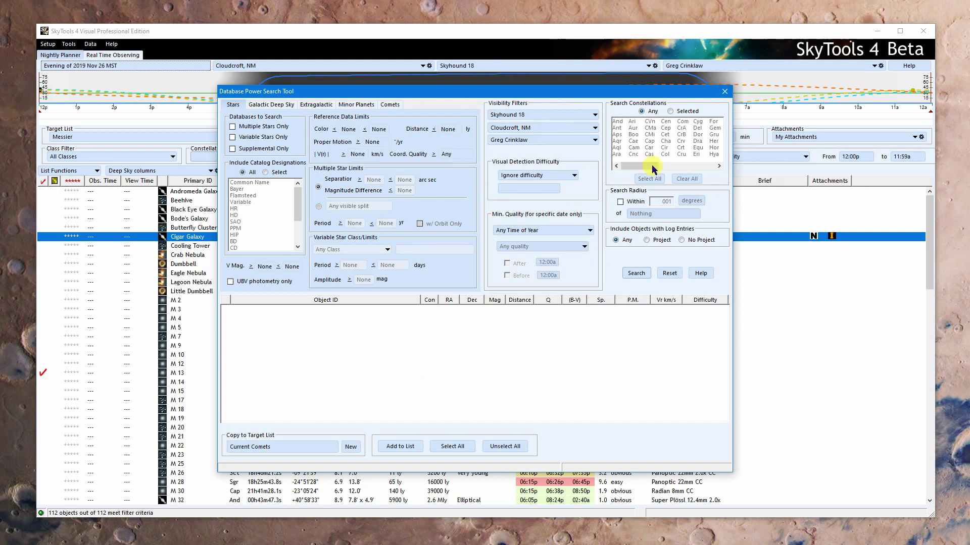
pyautogui.click(724, 92)
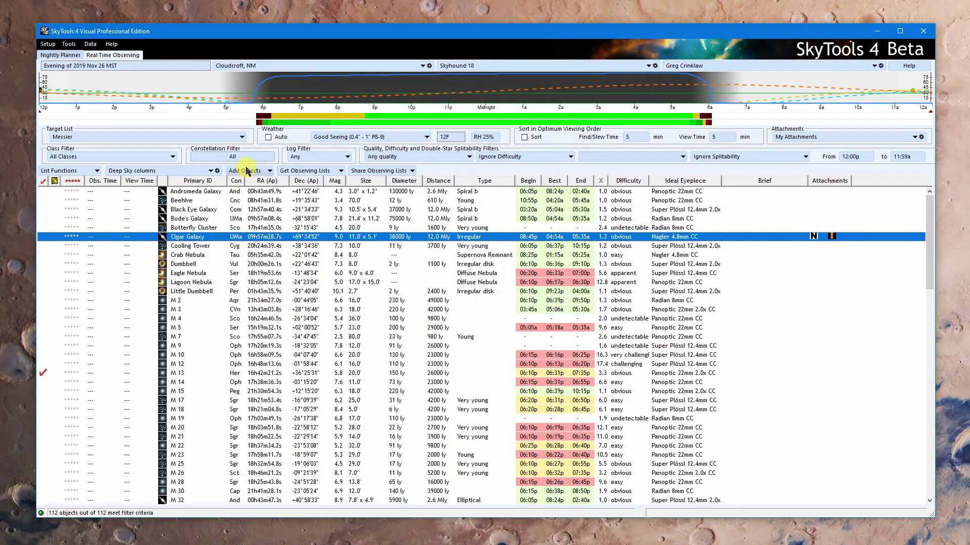
pyautogui.click(267, 171)
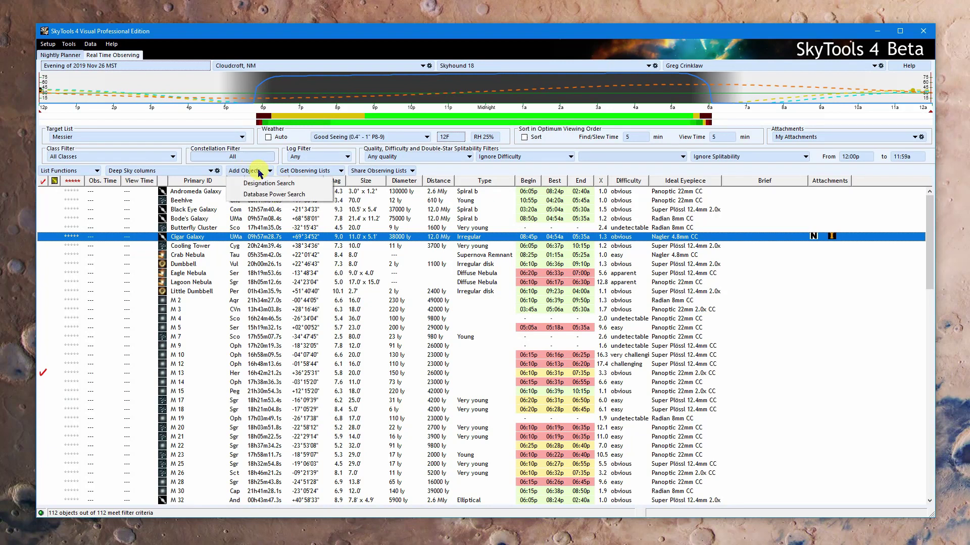
pyautogui.click(296, 40)
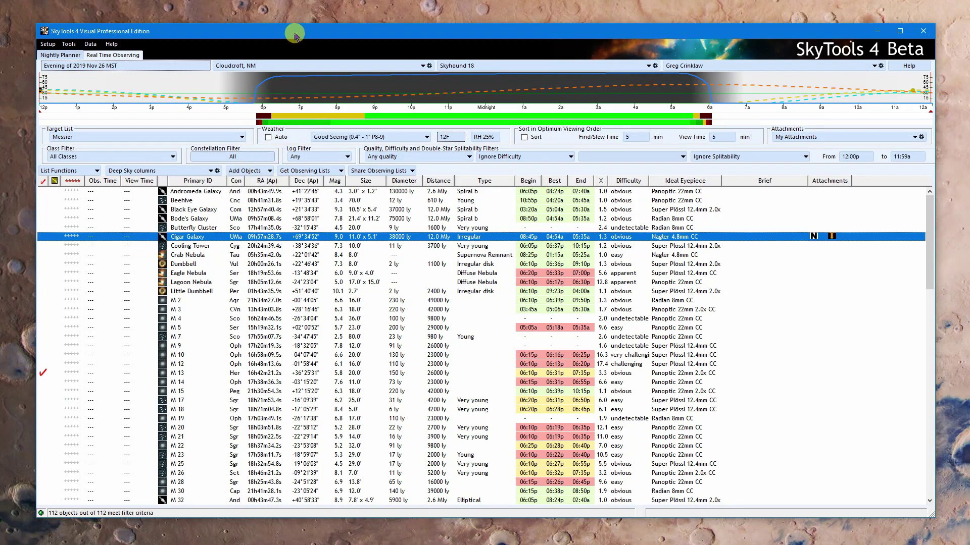
# View the Nightly Observing List Generator's options and leave it without creating a list
pyautogui.click(316, 173)
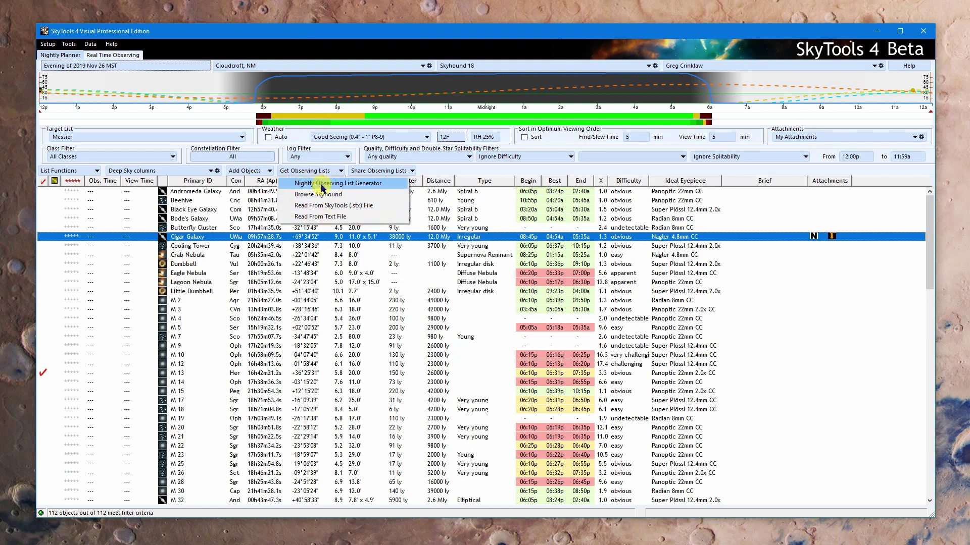
pyautogui.click(369, 189)
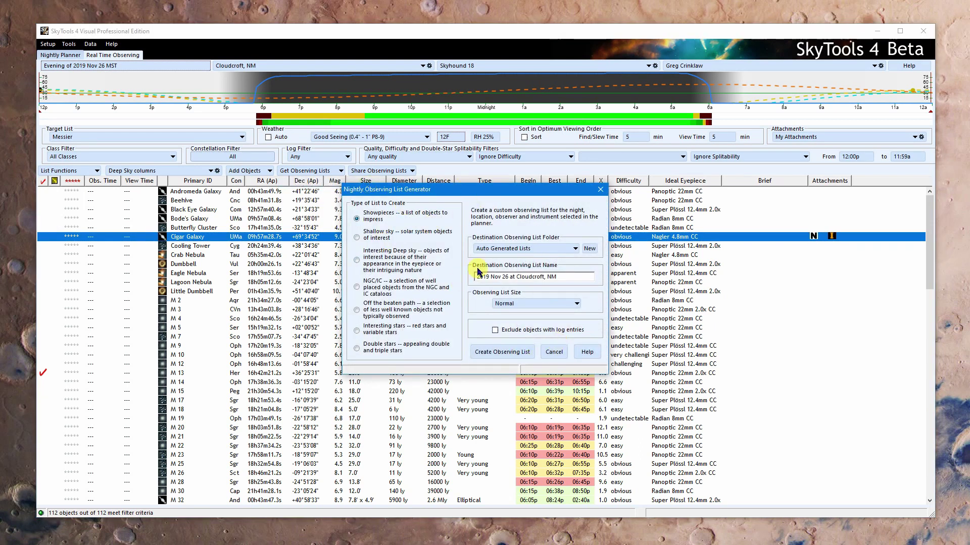
pyautogui.click(554, 353)
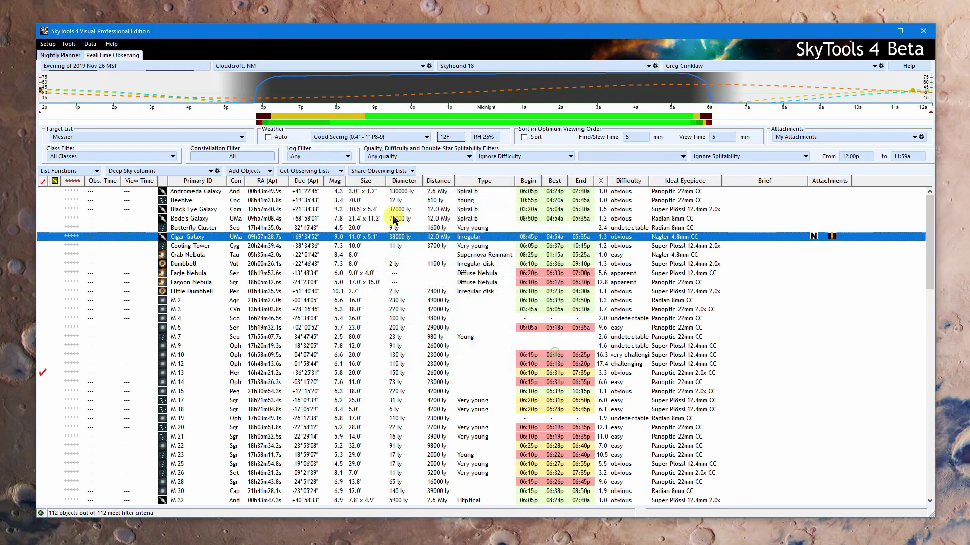
# Browse Skyhound's downloadable current target lists without importing any, and review the other ways of getting observing lists
pyautogui.click(321, 170)
pyautogui.click(336, 196)
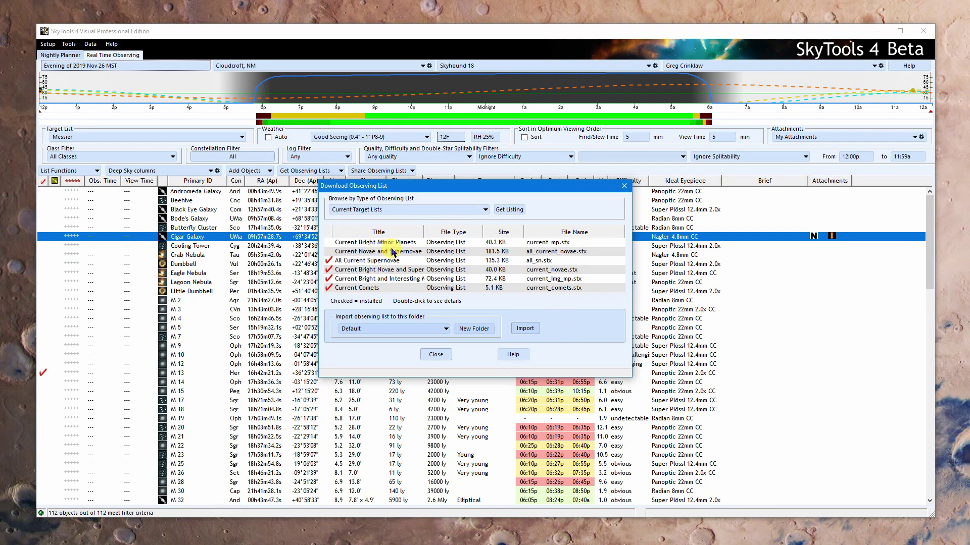
pyautogui.click(436, 354)
pyautogui.click(305, 171)
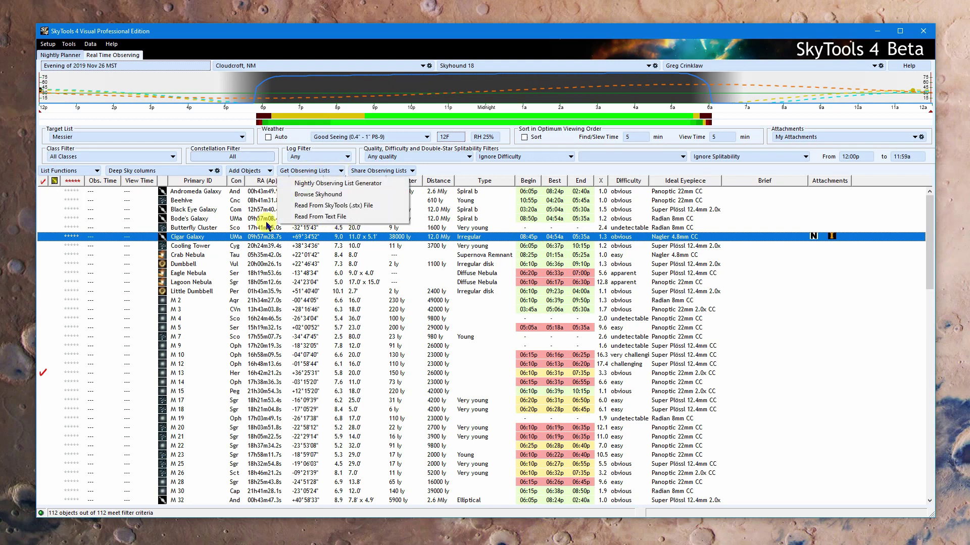
pyautogui.click(323, 241)
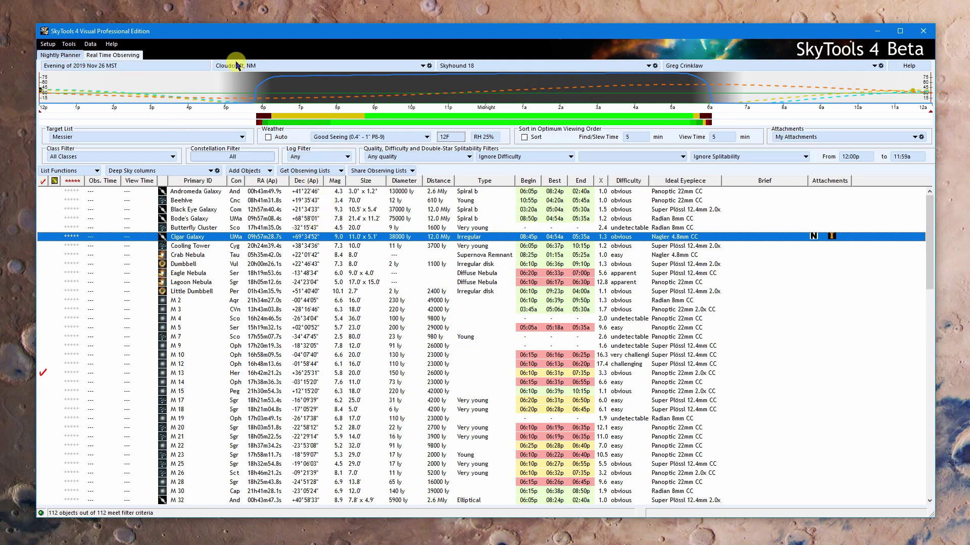
# Review the available data categories, view the Comet Database, and exit it without saving changes
pyautogui.click(90, 44)
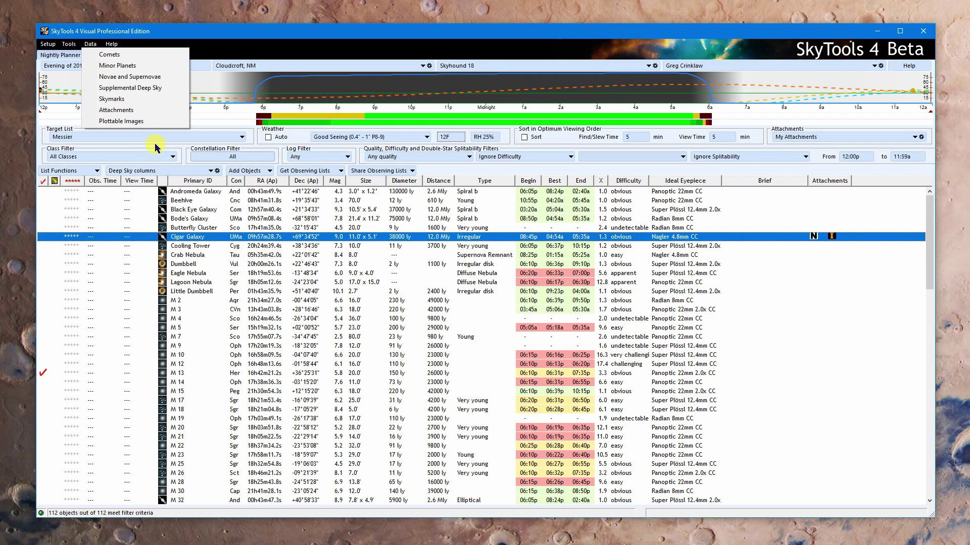
pyautogui.click(296, 46)
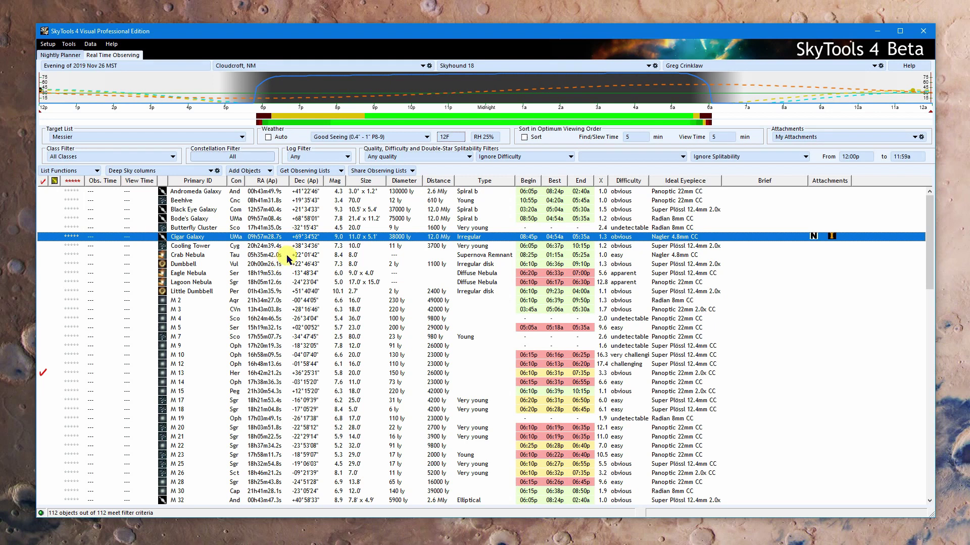
pyautogui.click(89, 45)
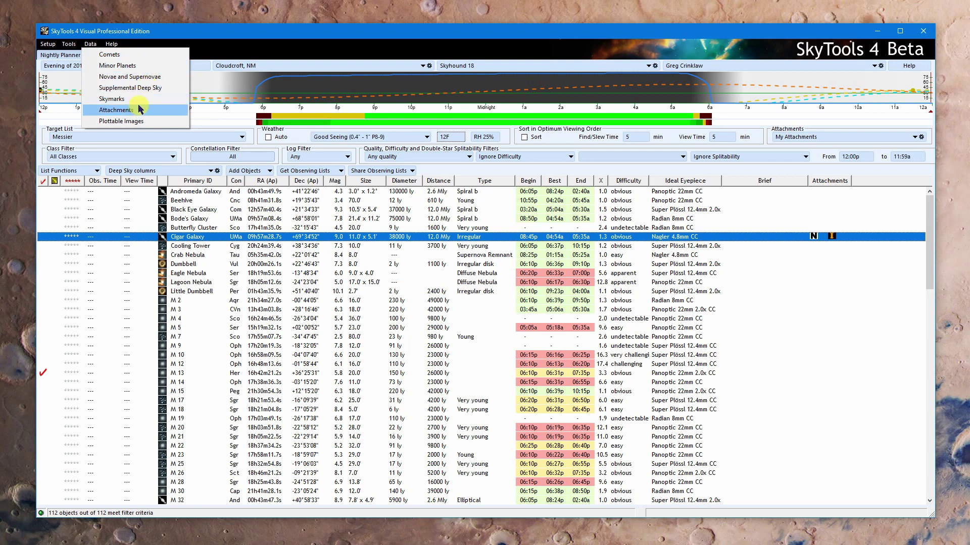
pyautogui.click(138, 59)
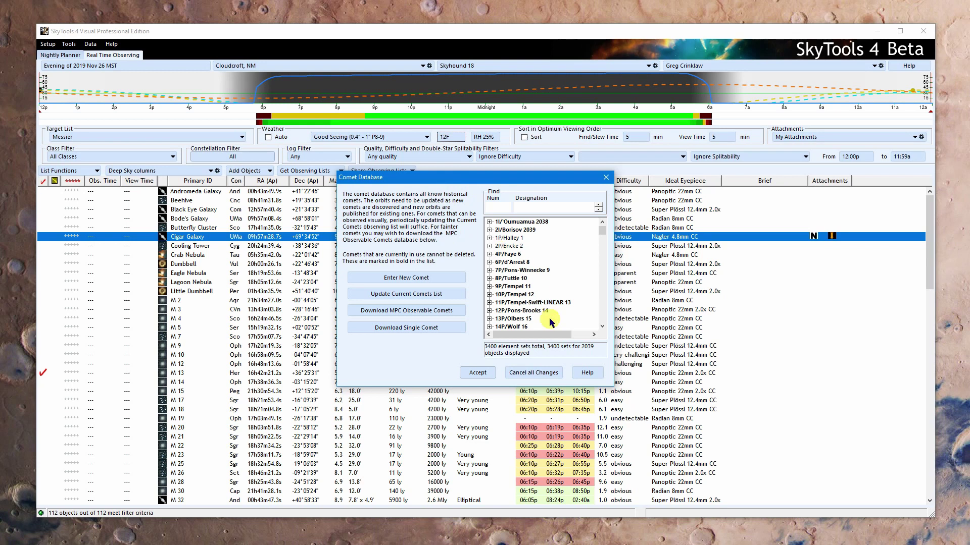
pyautogui.click(537, 373)
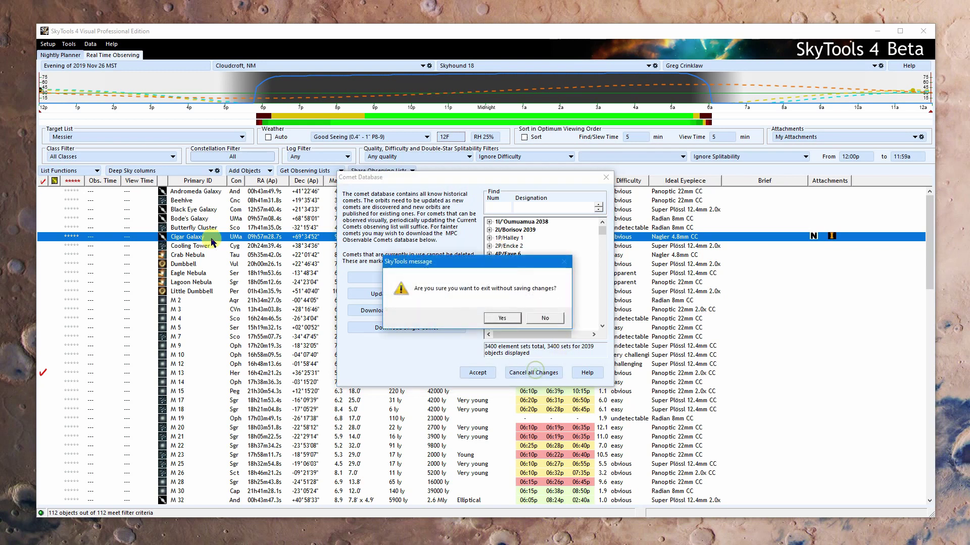
pyautogui.click(483, 326)
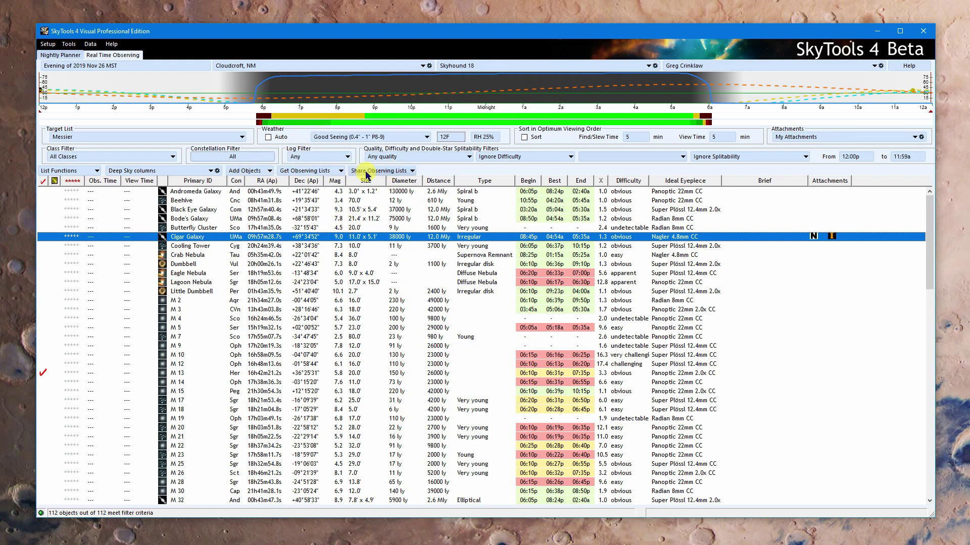
# Review the options for sharing the observing list as an stx file and for getting lists from Skyhound or files
pyautogui.click(401, 173)
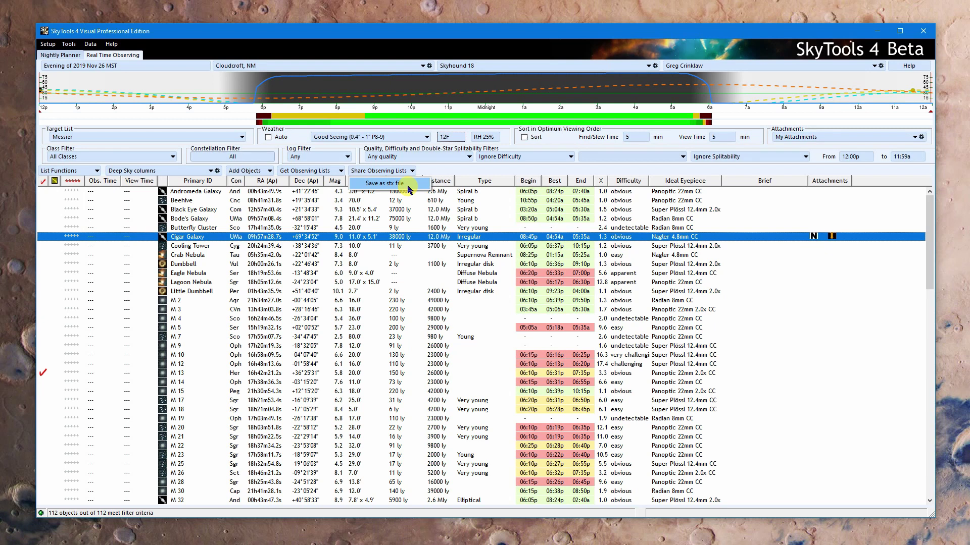
pyautogui.click(322, 172)
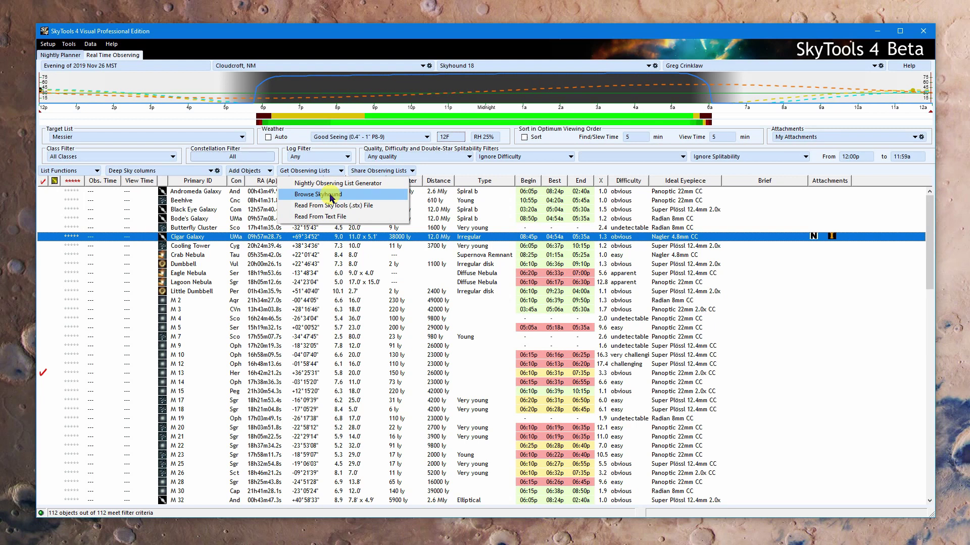
pyautogui.click(456, 171)
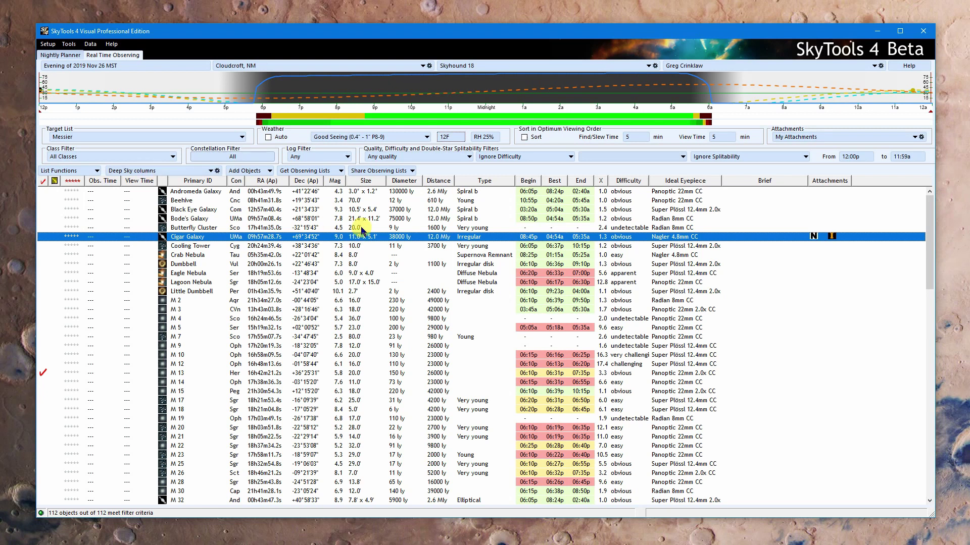
# Widen the Con column of the Messier target list slightly
pyautogui.moveTo(247, 182); pyautogui.dragTo(251, 182)
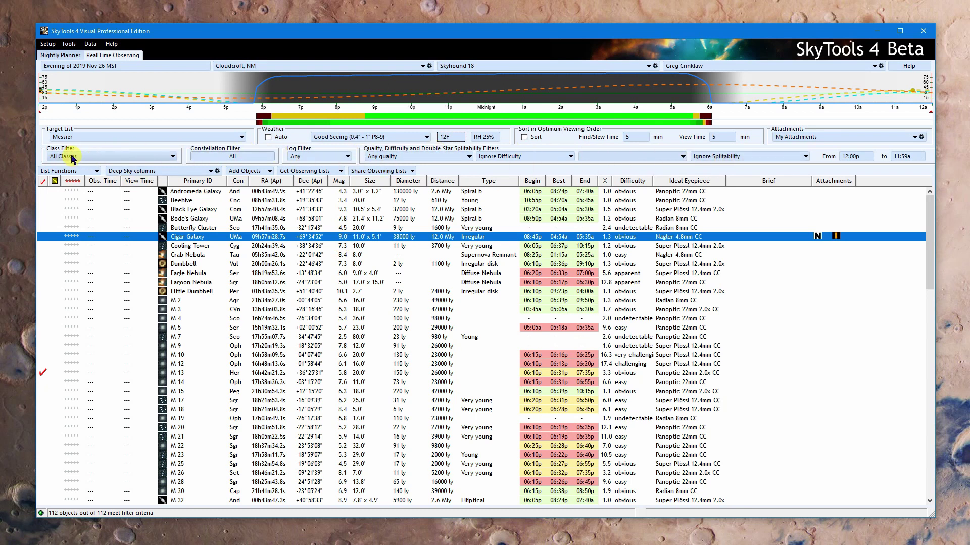
# Filter the Messier list by the Galaxies class, and restore the class filter to All Classes
pyautogui.click(110, 156)
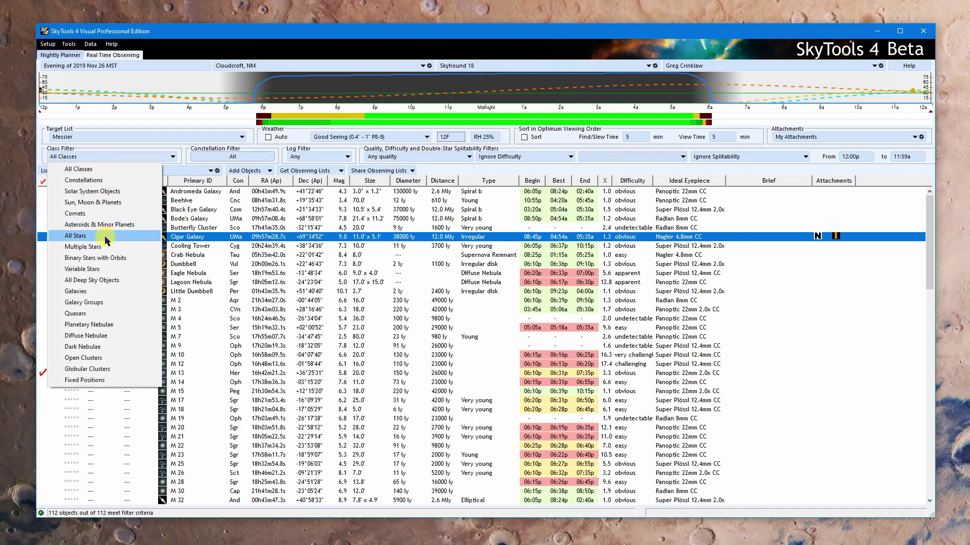
pyautogui.click(96, 293)
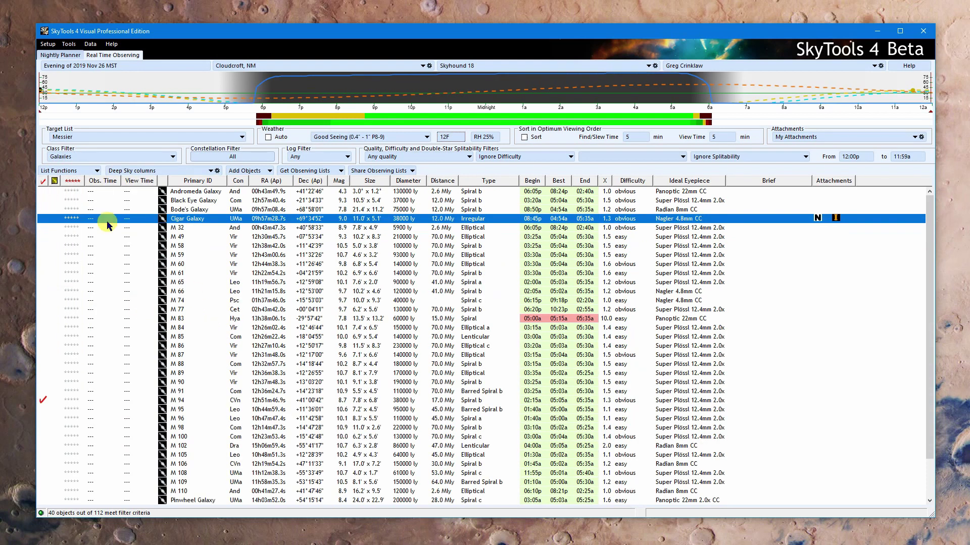
pyautogui.click(83, 157)
pyautogui.click(83, 170)
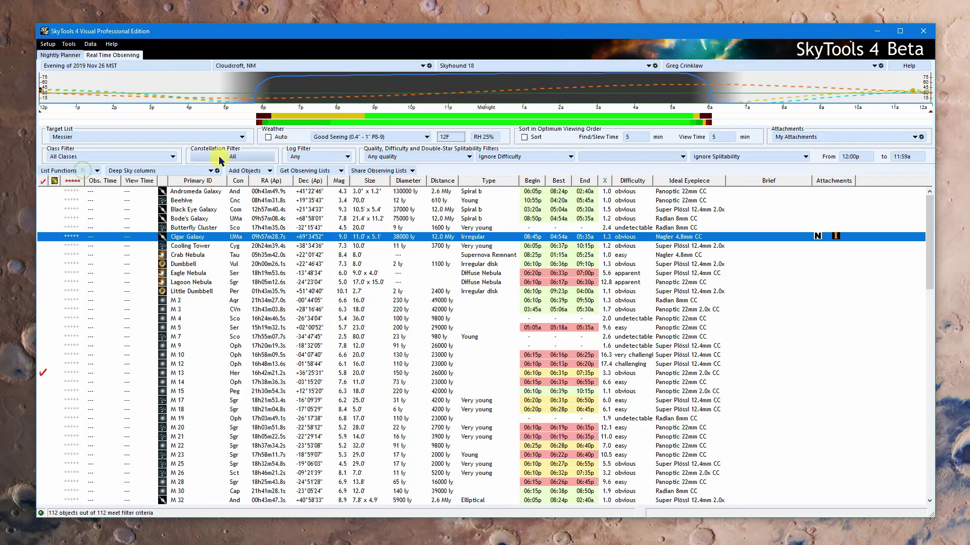
# Switch the constellation filter to Selected and back to All, and review the log filter's options without changing it
pyautogui.click(223, 158)
pyautogui.click(243, 112)
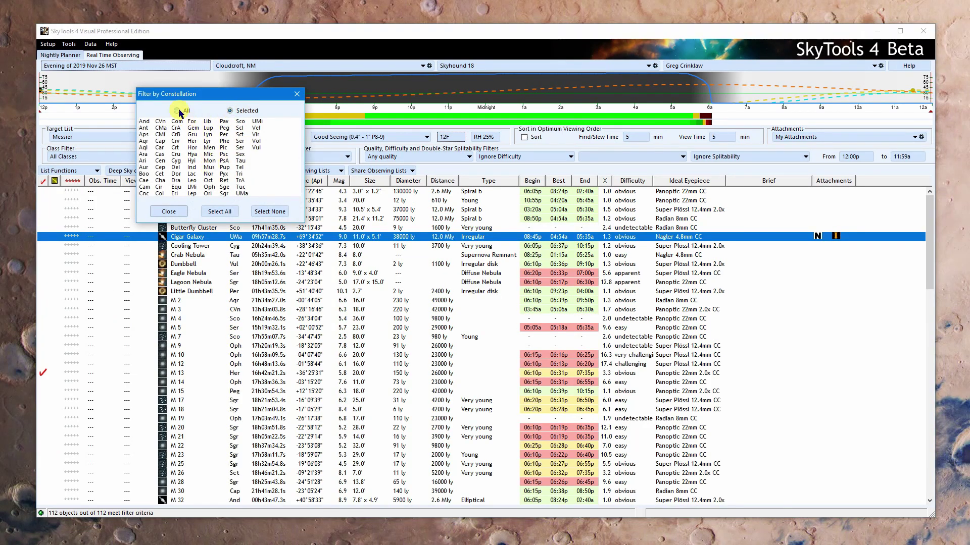
pyautogui.click(177, 111)
pyautogui.click(178, 214)
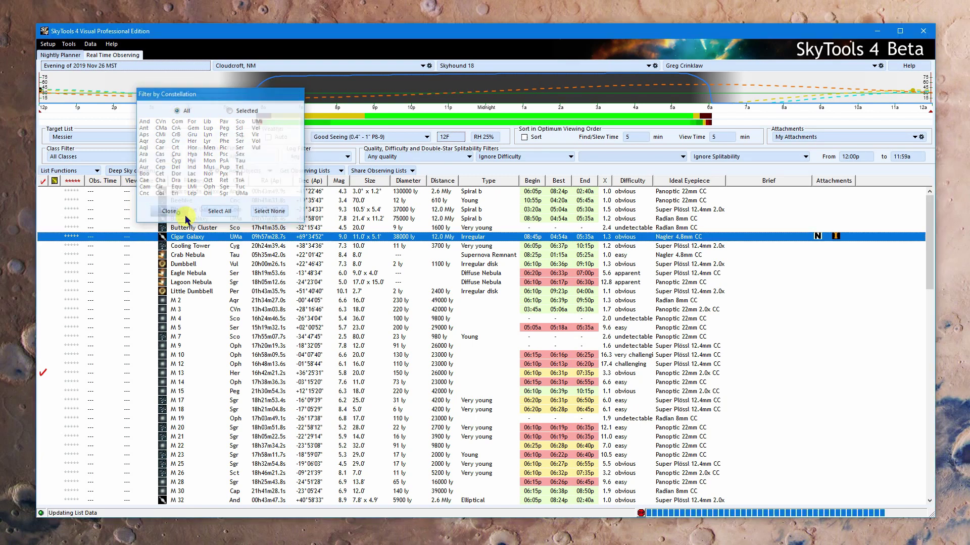
pyautogui.click(325, 161)
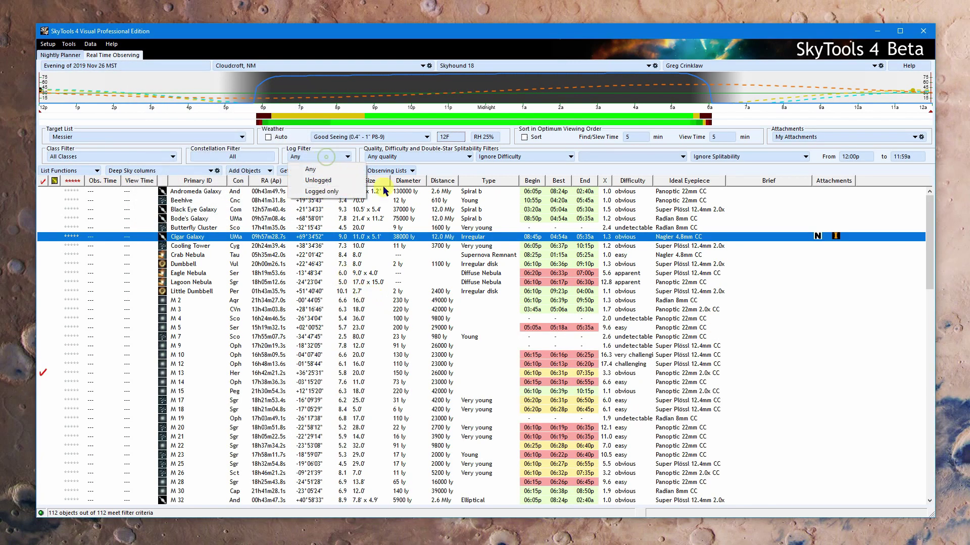
pyautogui.click(409, 200)
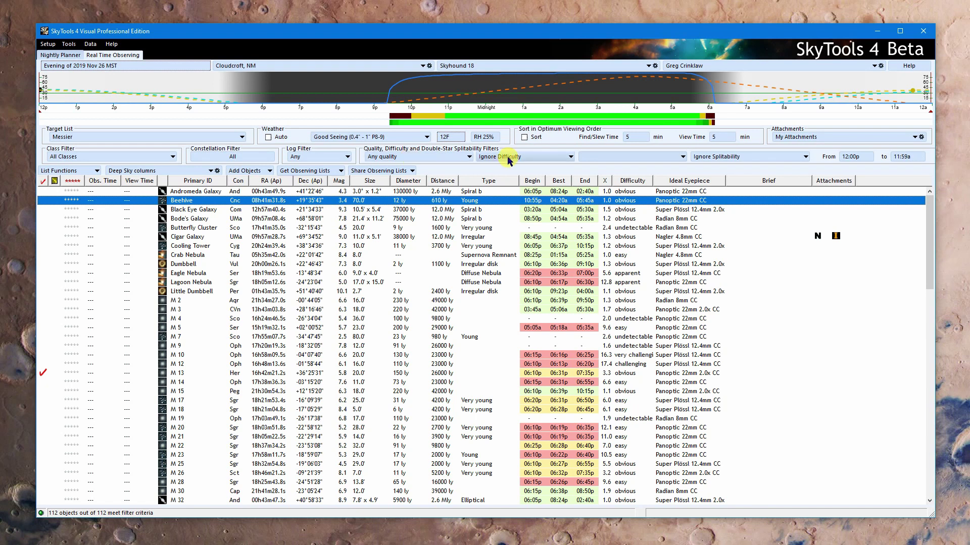
# Compare the altitude curves and quality bars of the Black Eye Galaxy, Butterfly Cluster, Cigar Galaxy and Eagle Nebula
pyautogui.click(546, 210)
pyautogui.click(546, 221)
pyautogui.click(545, 210)
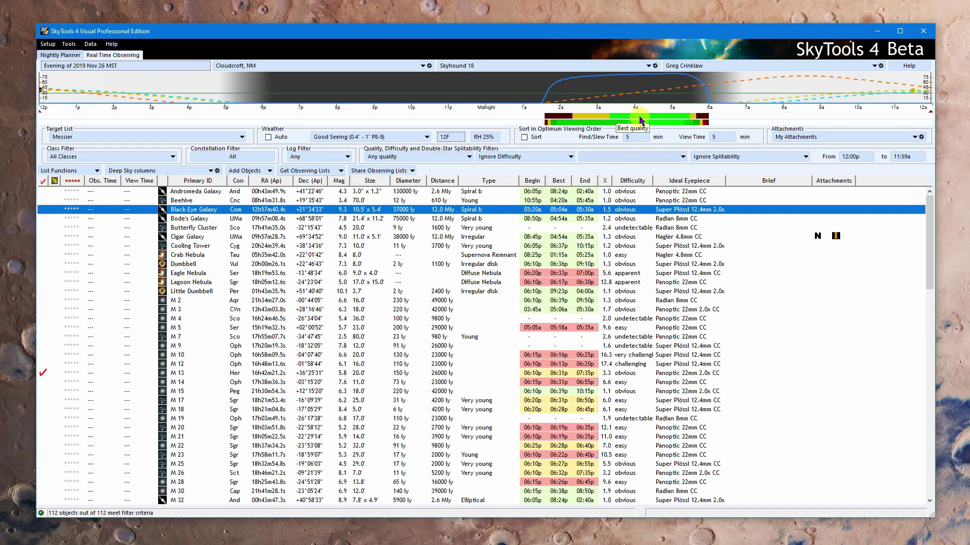
pyautogui.click(541, 229)
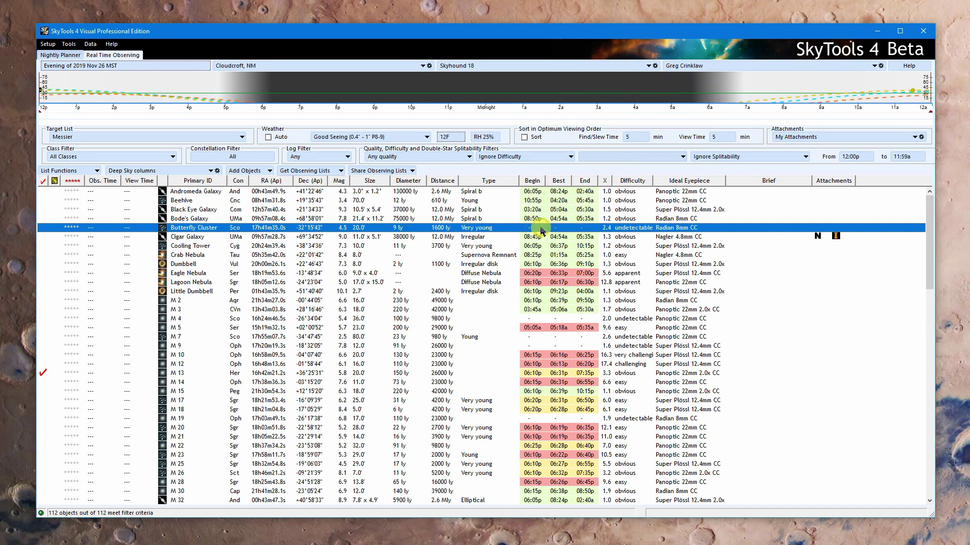
pyautogui.click(540, 238)
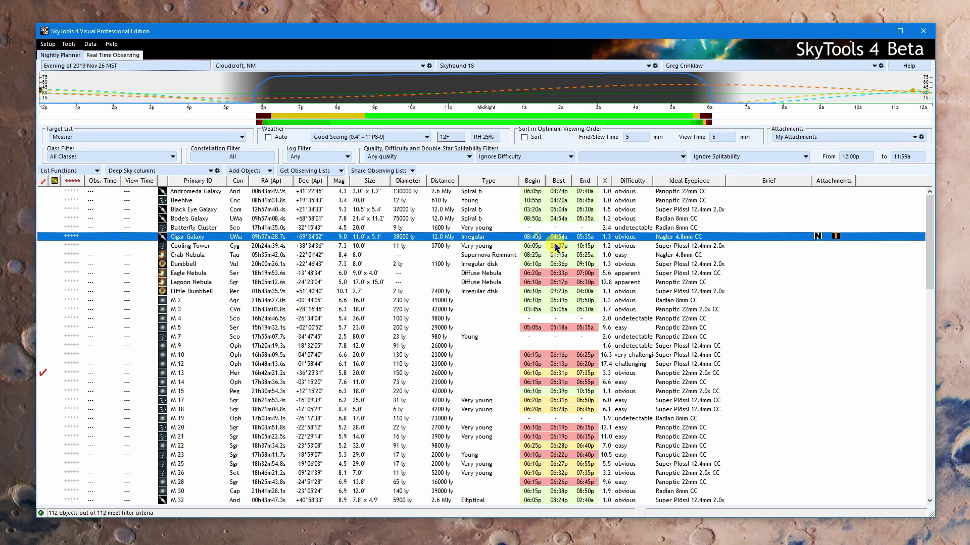
pyautogui.click(558, 274)
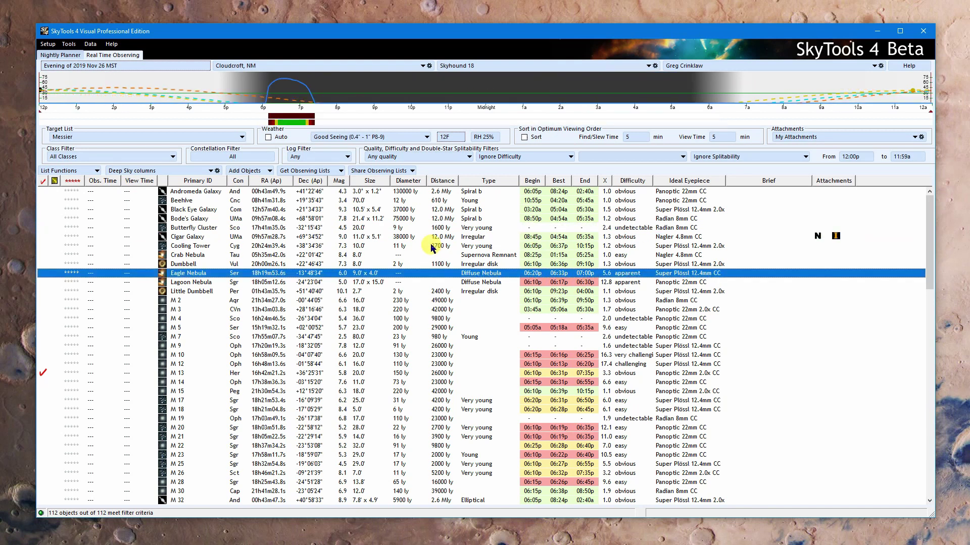
# Filter the target list to Fair quality or better, and tighten the quality filter to Best quality only
pyautogui.click(409, 157)
pyautogui.click(420, 180)
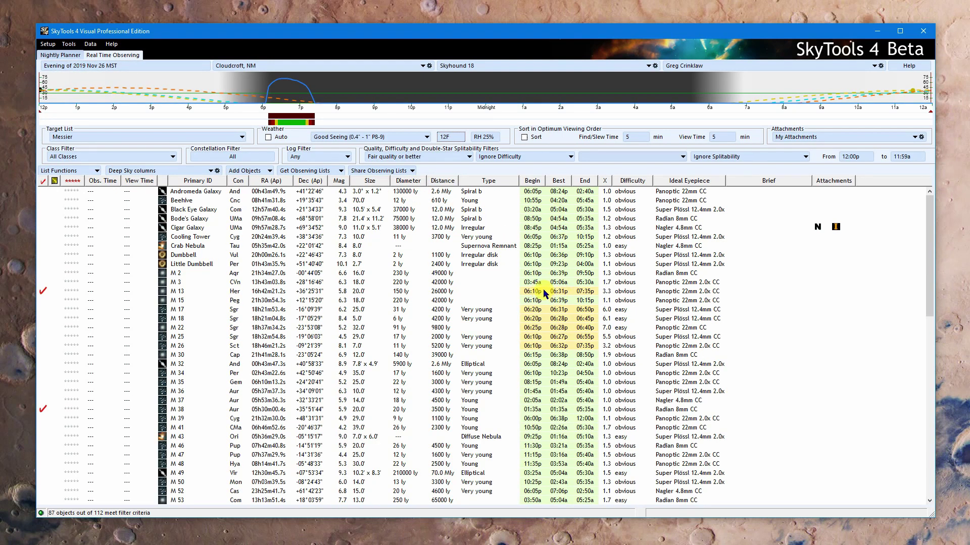
pyautogui.click(394, 159)
pyautogui.click(399, 190)
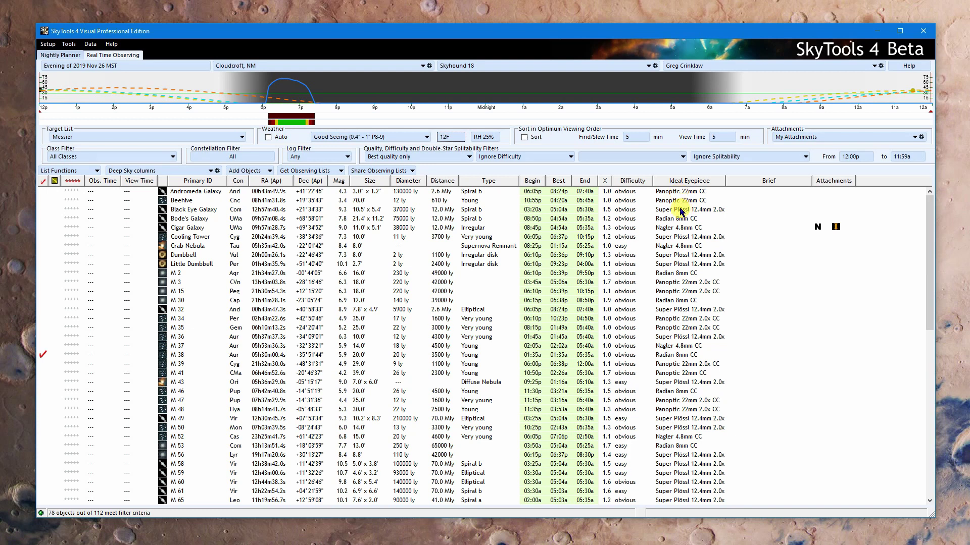
# Compare the ideal eyepieces listed for the Black Eye Galaxy and the Andromeda Galaxy
pyautogui.click(683, 211)
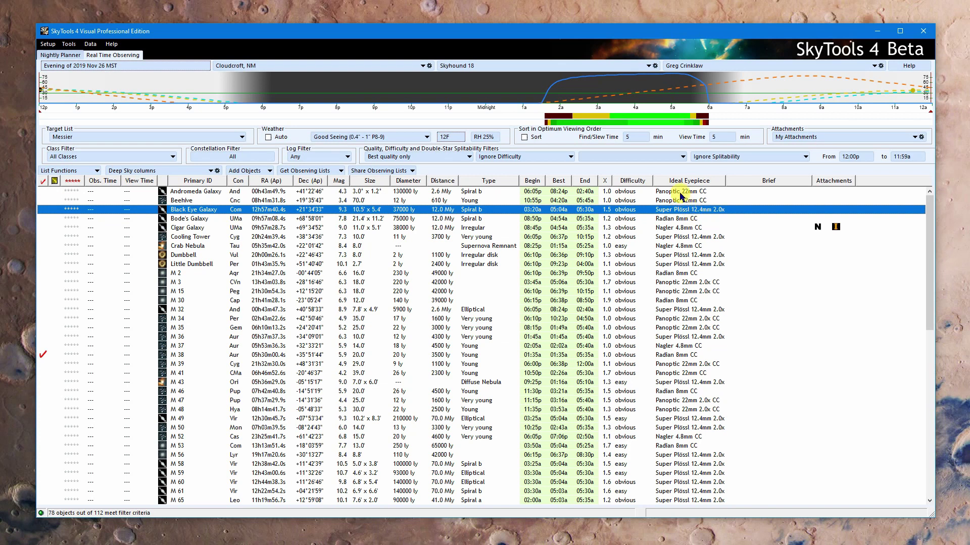
pyautogui.click(680, 194)
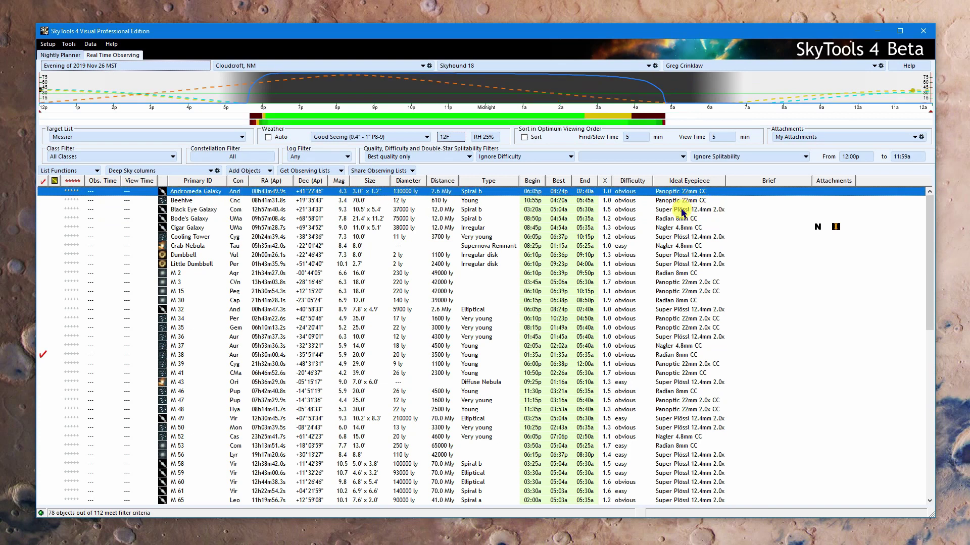
pyautogui.click(683, 211)
pyautogui.click(681, 193)
# Open the Cigar Galaxy's notes and turn off Speak Object Information in the speech controls
pyautogui.click(818, 227)
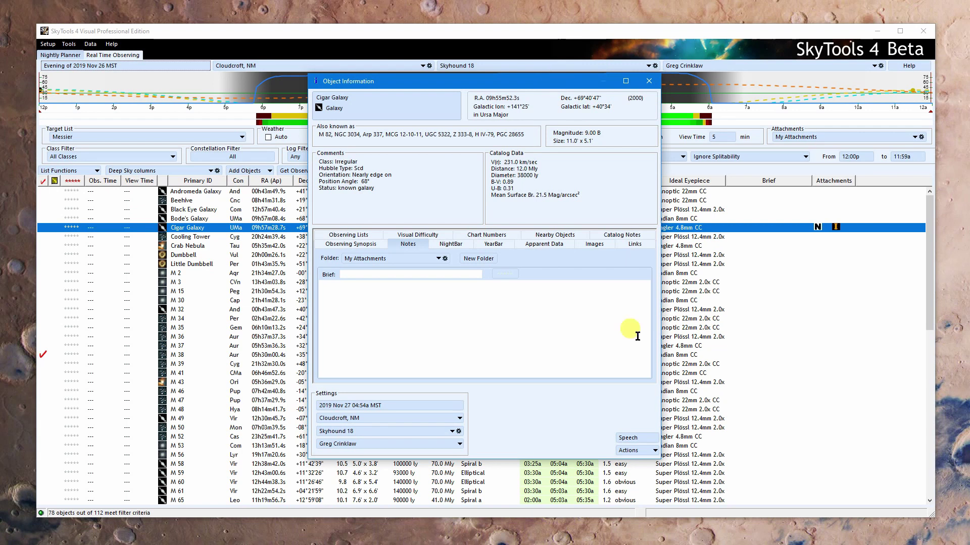
pyautogui.click(639, 439)
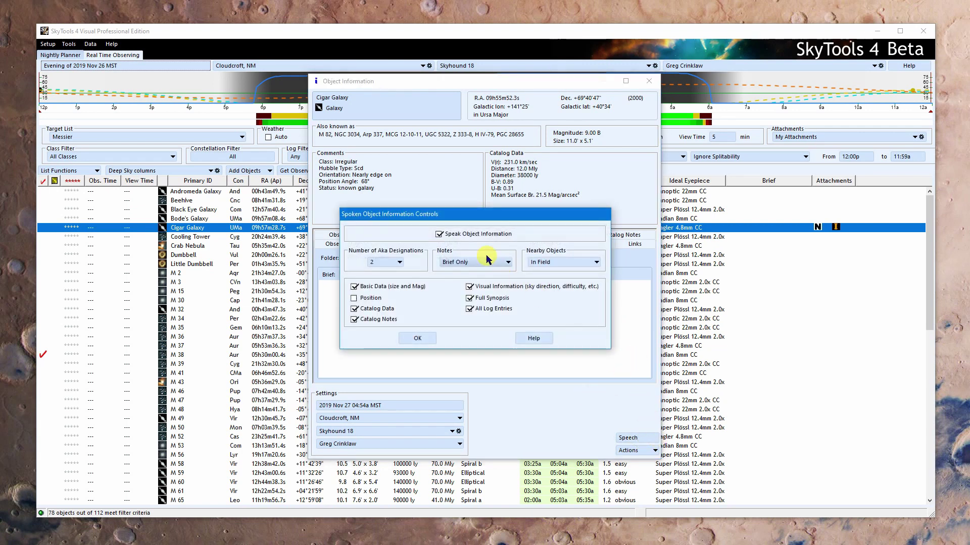
pyautogui.click(450, 237)
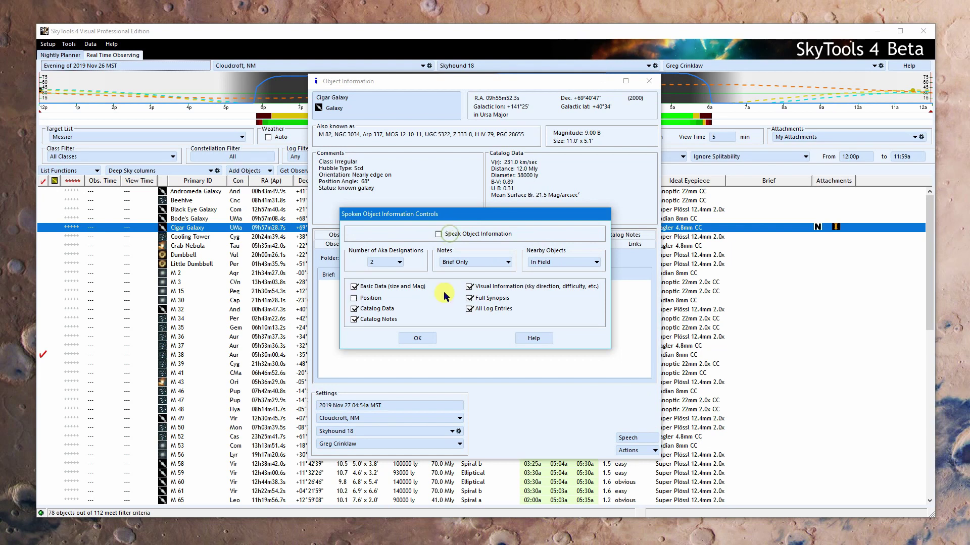
pyautogui.click(421, 339)
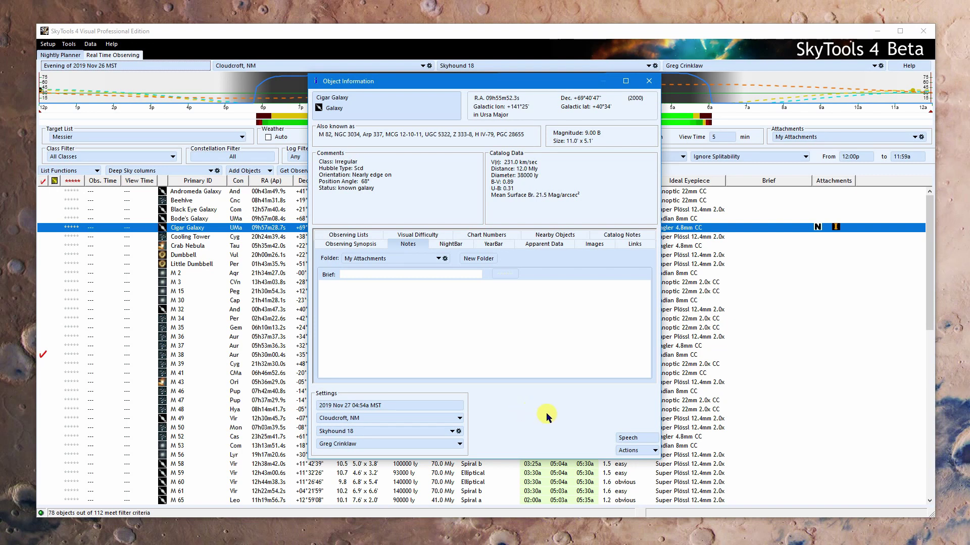
# Set the number of spoken Aka designations to None and accept the spoken object information settings
pyautogui.click(638, 437)
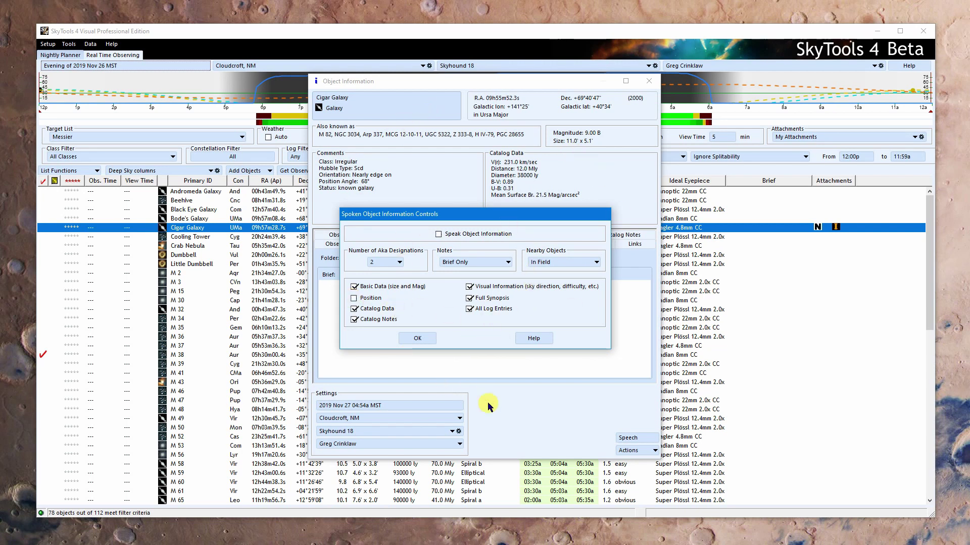
pyautogui.moveTo(432, 214); pyautogui.dragTo(456, 242)
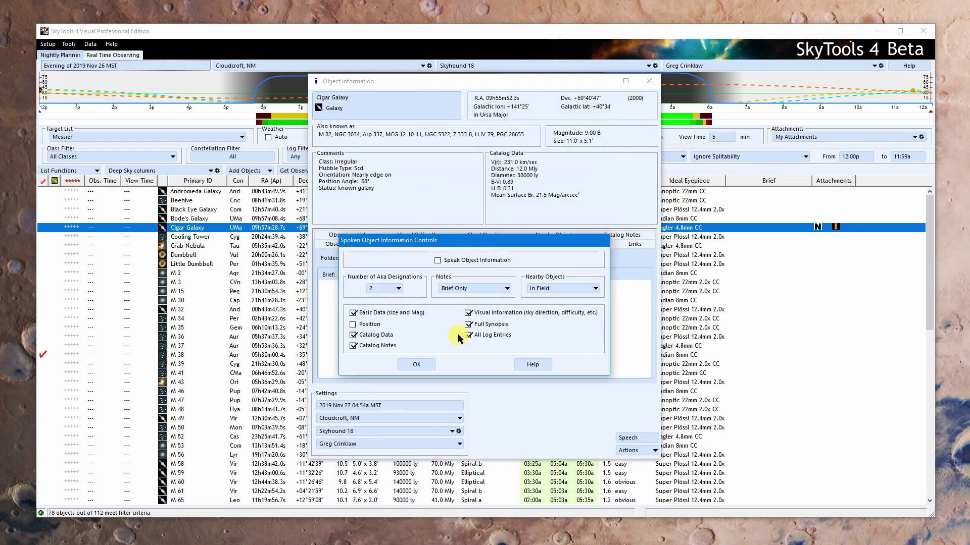
pyautogui.click(397, 289)
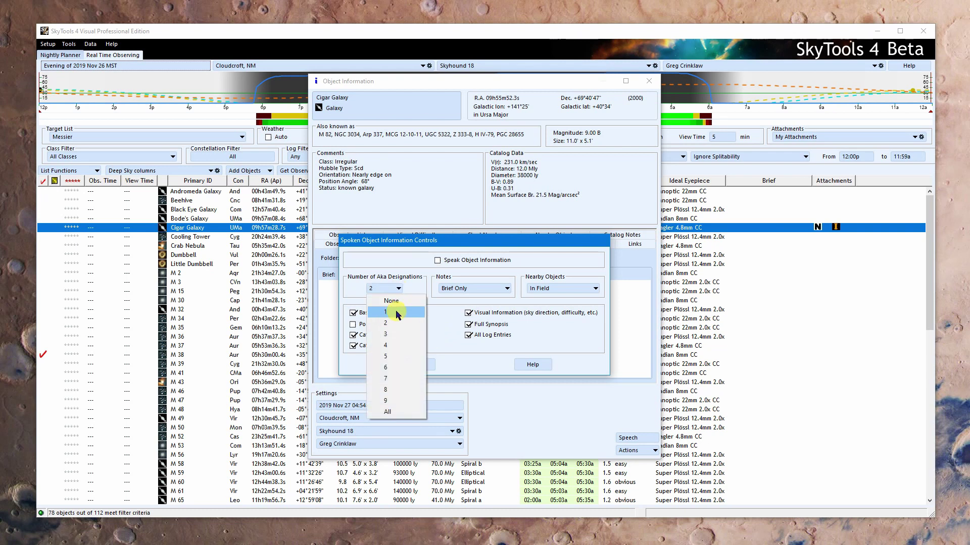
pyautogui.click(398, 303)
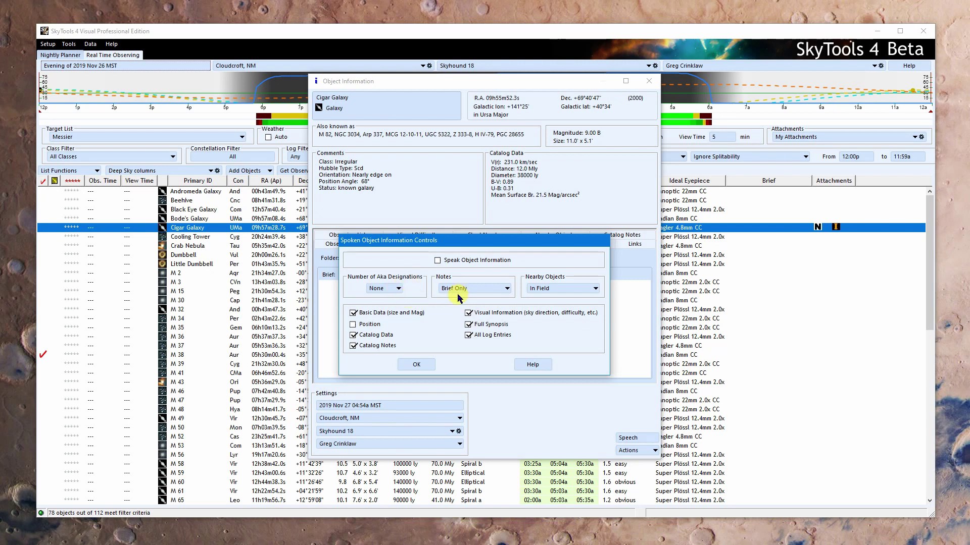
pyautogui.moveTo(437, 246)
pyautogui.mouseDown()
pyautogui.moveTo(440, 298)
pyautogui.moveTo(401, 277)
pyautogui.moveTo(440, 309)
pyautogui.moveTo(448, 245)
pyautogui.mouseUp()
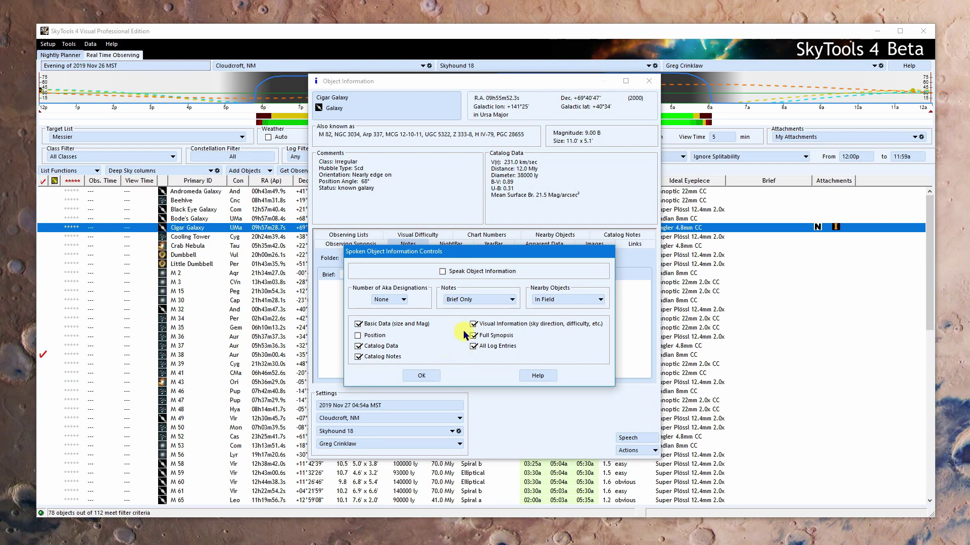
pyautogui.click(428, 374)
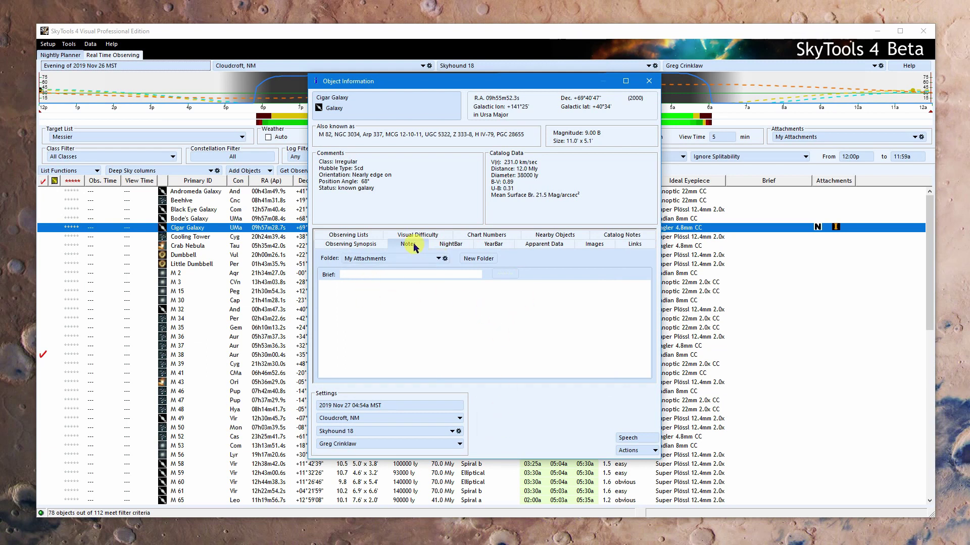
# Add the brief note "Typed stuff" and the full note "More stuff" to the Cigar Galaxy, and close its information window
pyautogui.click(383, 275)
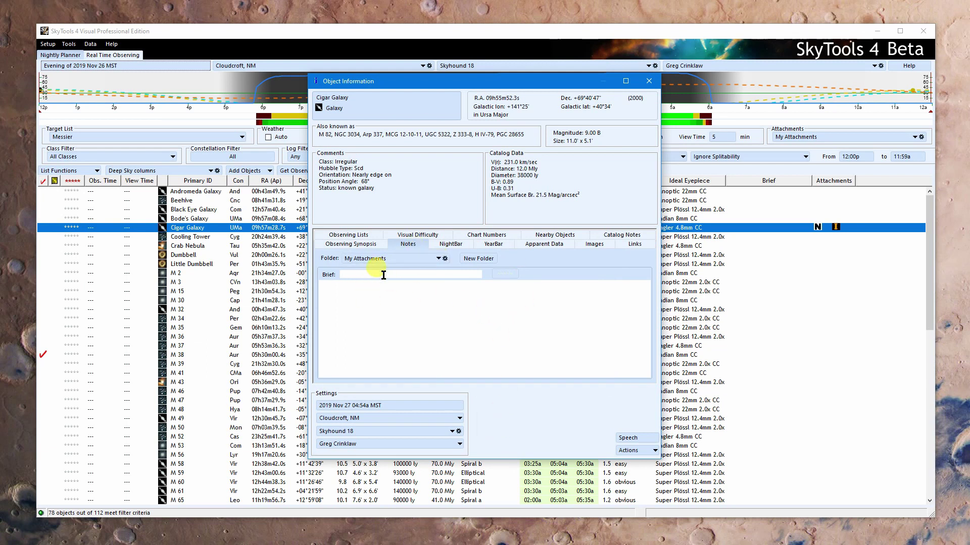
pyautogui.write('T')
pyautogui.click(390, 289)
pyautogui.write('More stuff')
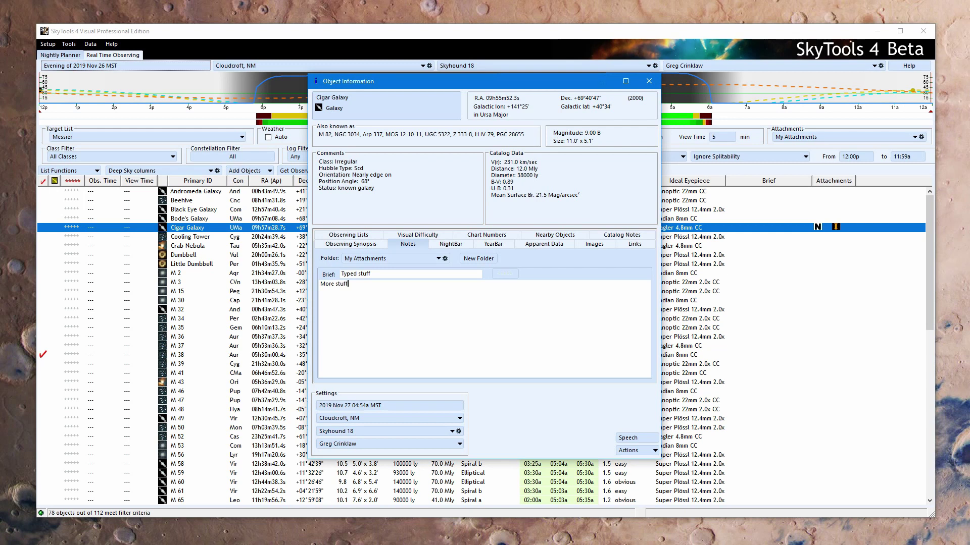
pyautogui.click(649, 82)
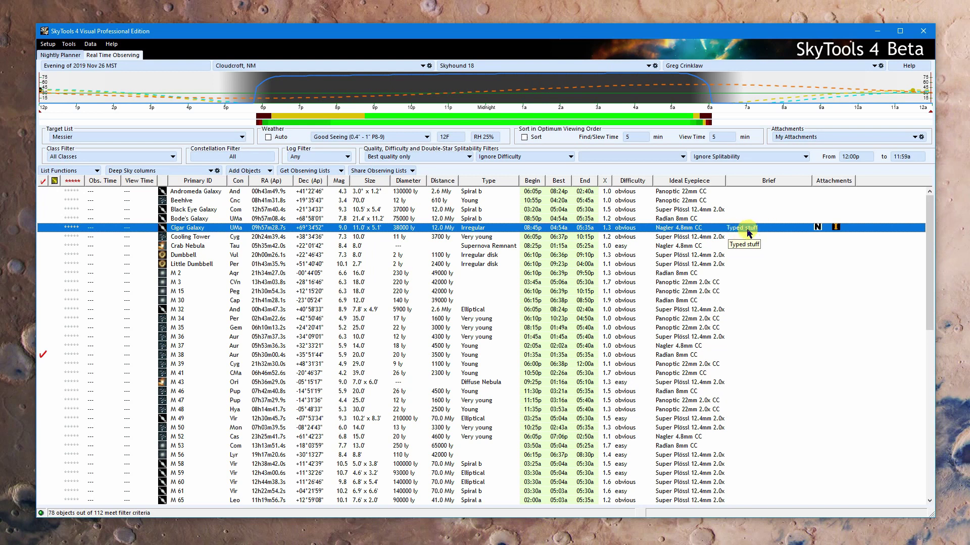
# Reopen the Cigar Galaxy's information from its note and image attachments in the list, and view its attached images
pyautogui.click(819, 228)
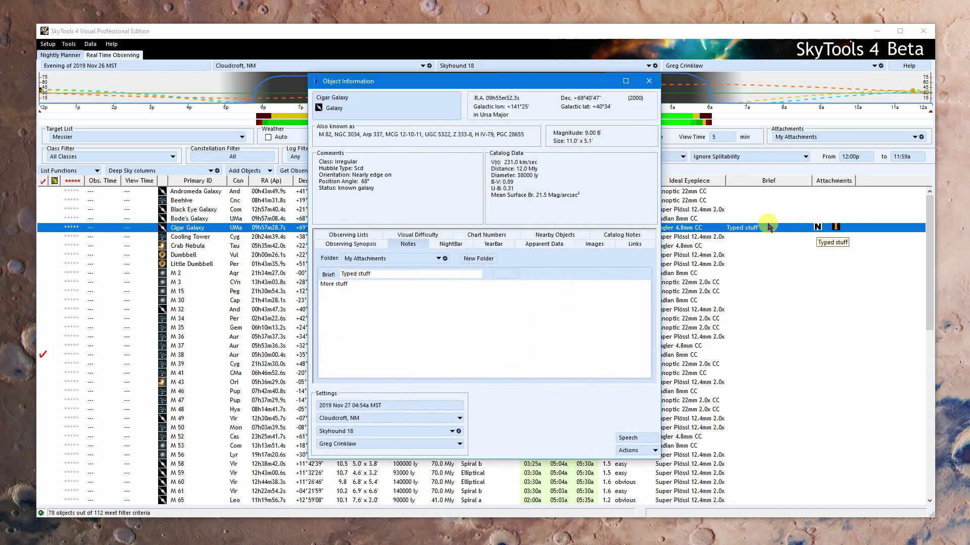
pyautogui.click(651, 81)
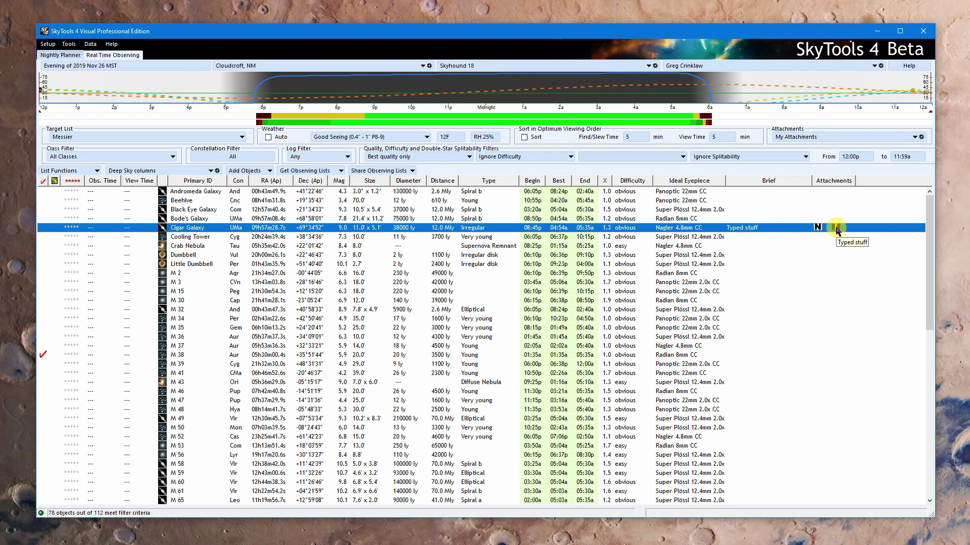
pyautogui.click(836, 228)
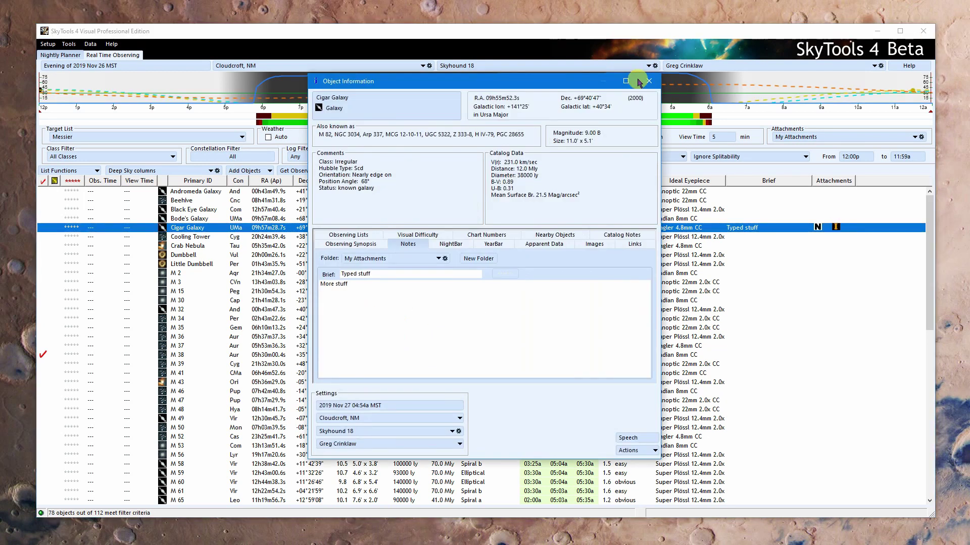
pyautogui.click(649, 81)
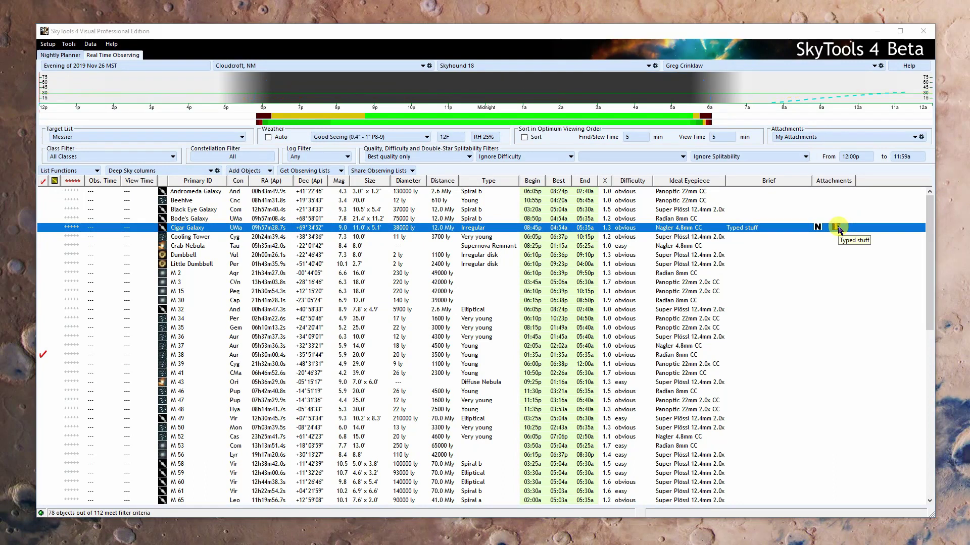
pyautogui.click(837, 228)
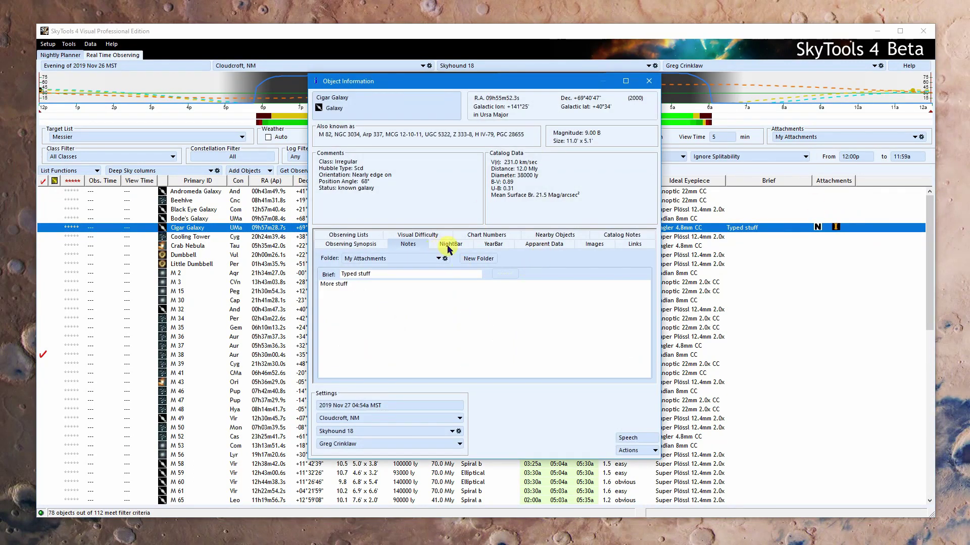
pyautogui.click(596, 248)
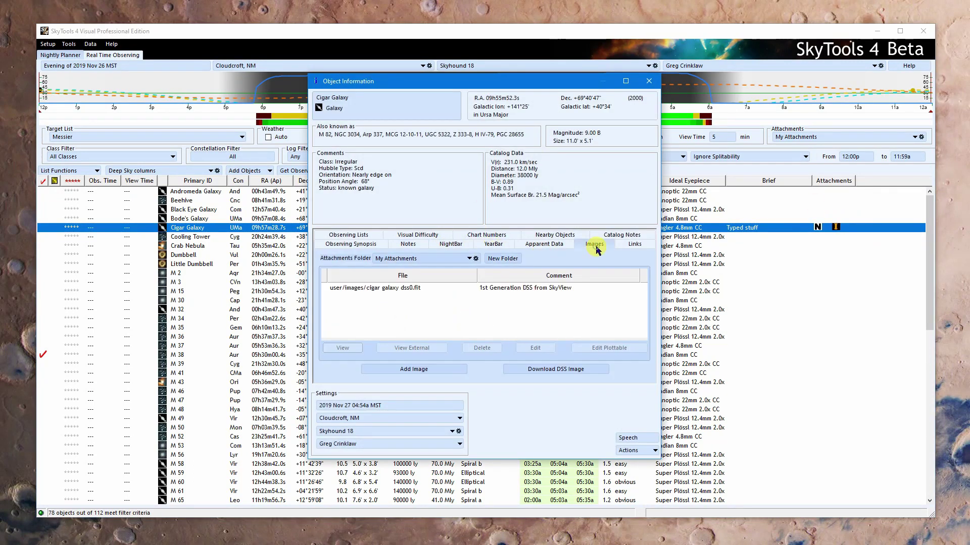
# Select the attached image, close the Cigar Galaxy's information window, and extend its brief note in the list to "Typed stuff (more)"
pyautogui.click(385, 289)
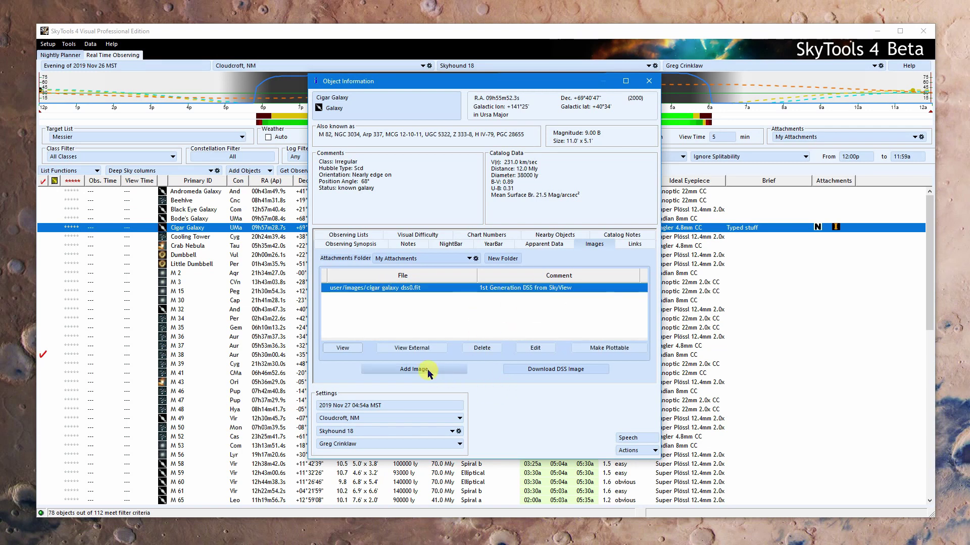
pyautogui.click(649, 81)
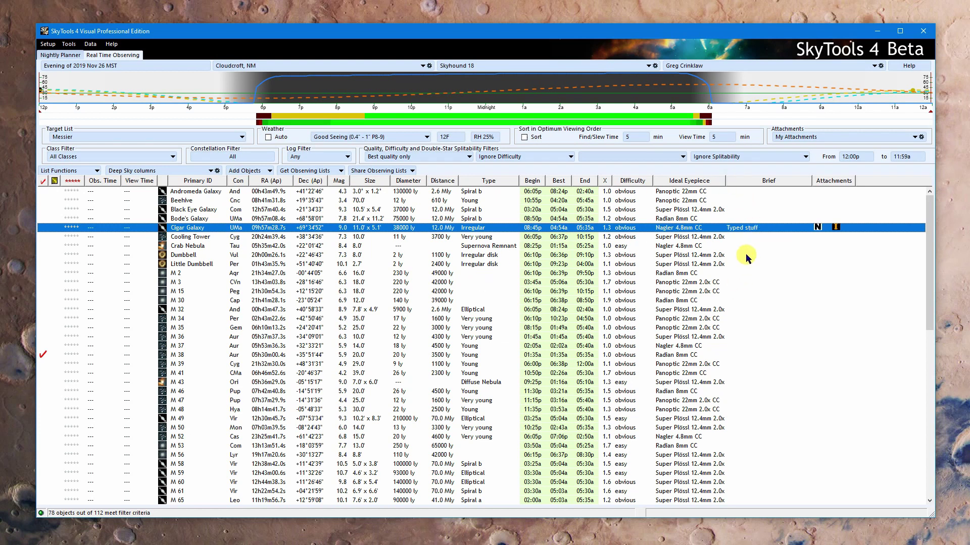
pyautogui.doubleClick(753, 232)
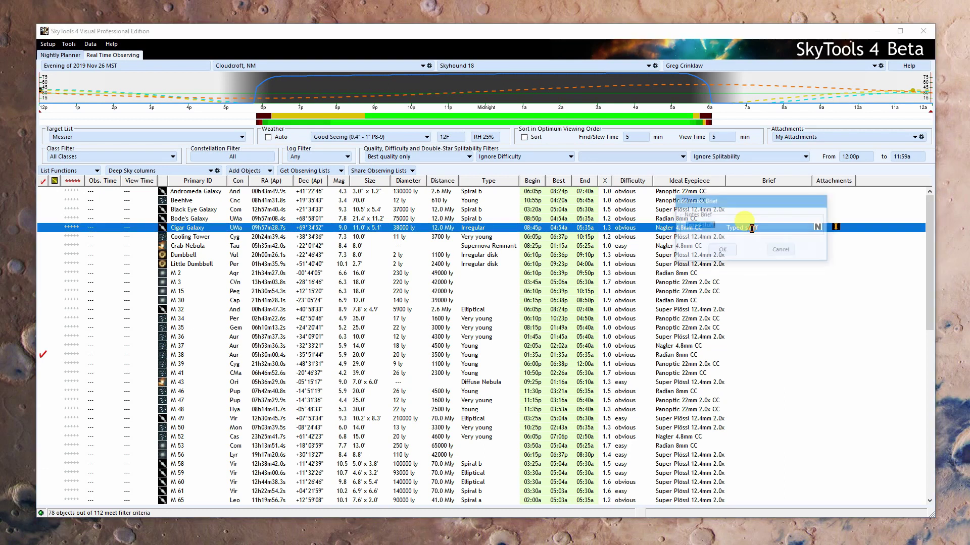
pyautogui.click(730, 226)
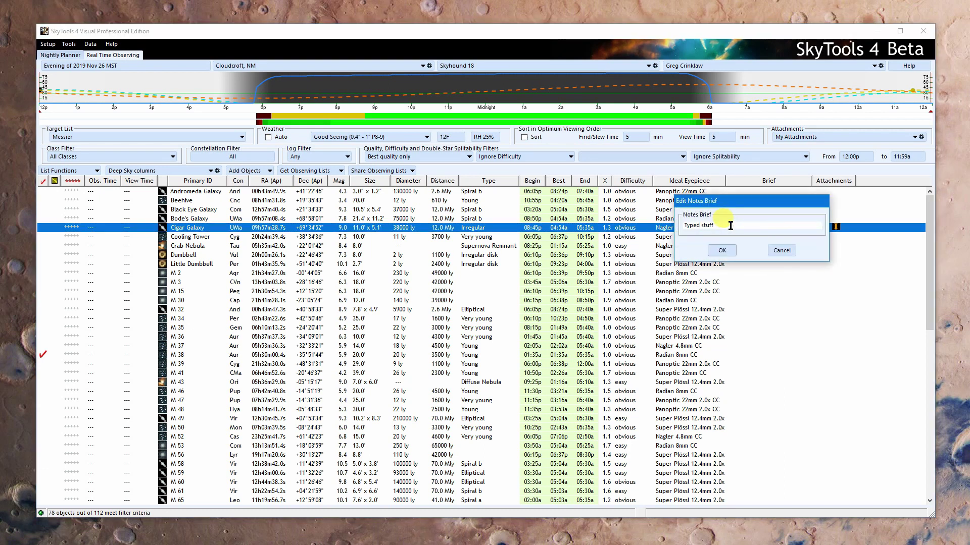
pyautogui.write('(more)')
pyautogui.click(722, 251)
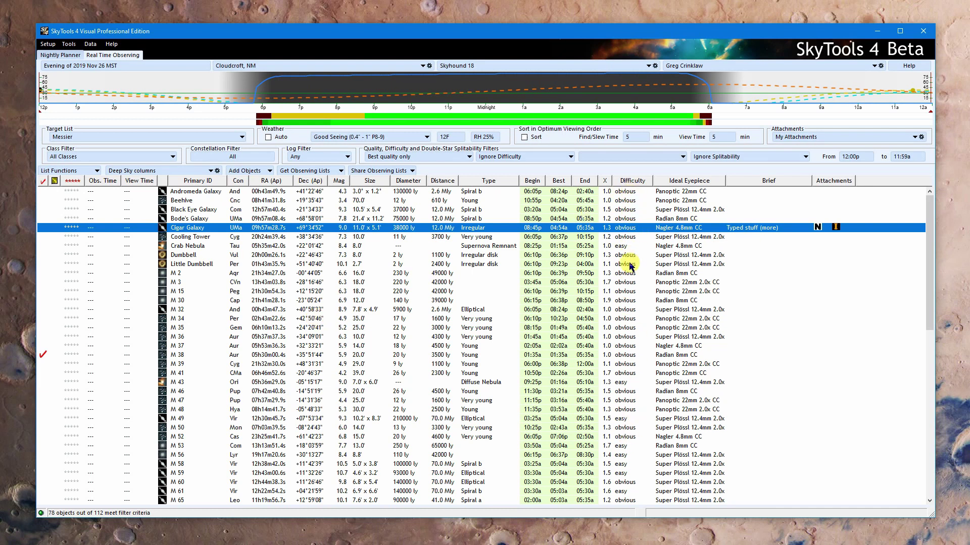
# Check the difficulty ratings of several listed objects and filter the list to Obvious difficulty
pyautogui.click(626, 192)
pyautogui.click(624, 218)
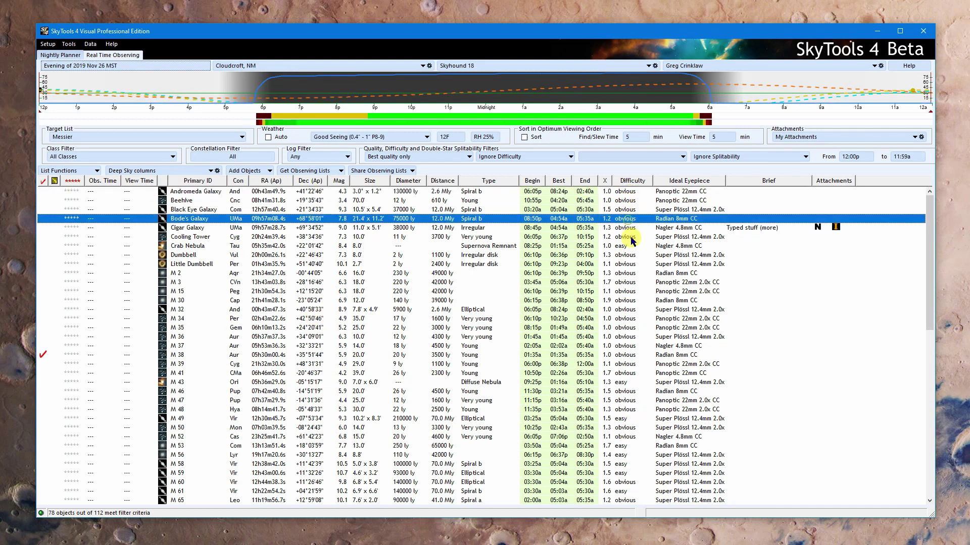
pyautogui.click(625, 246)
pyautogui.click(626, 272)
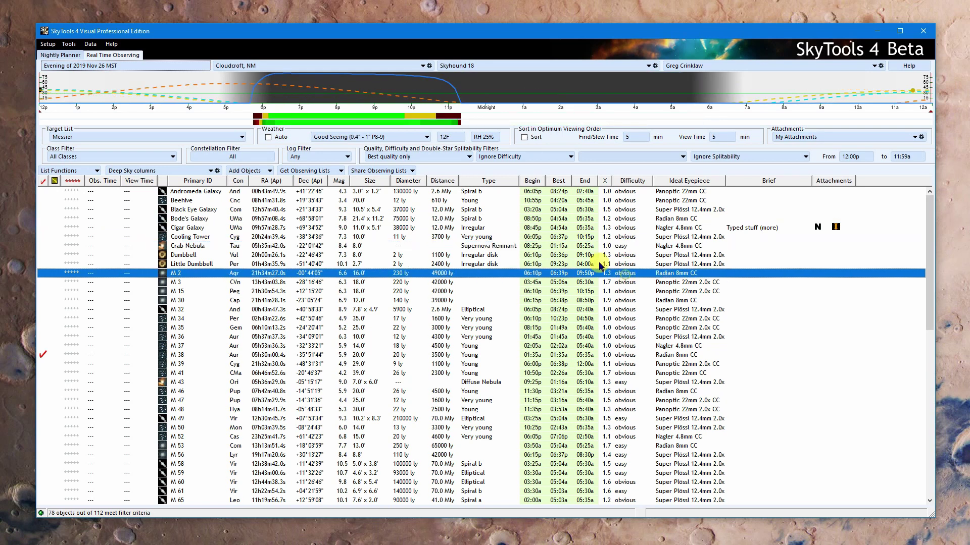
pyautogui.click(498, 157)
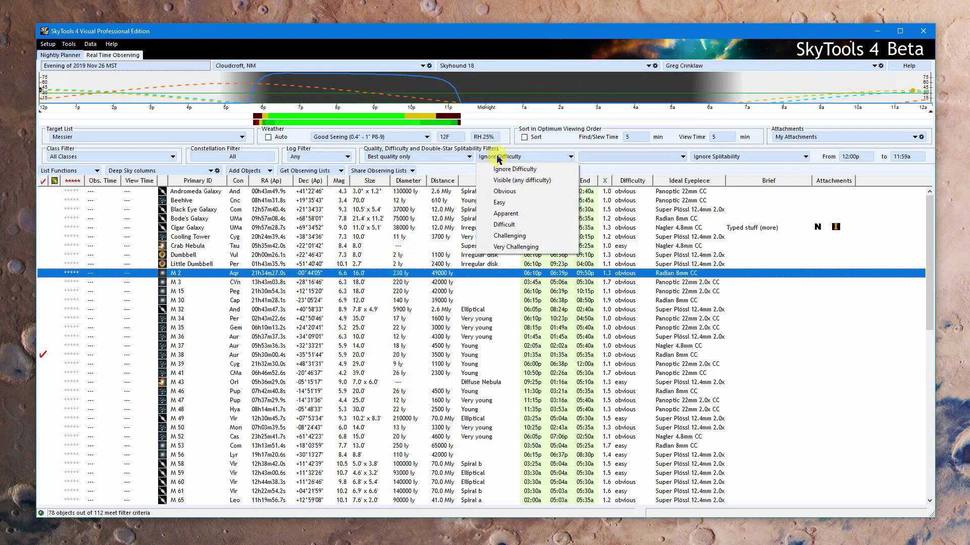
pyautogui.click(530, 191)
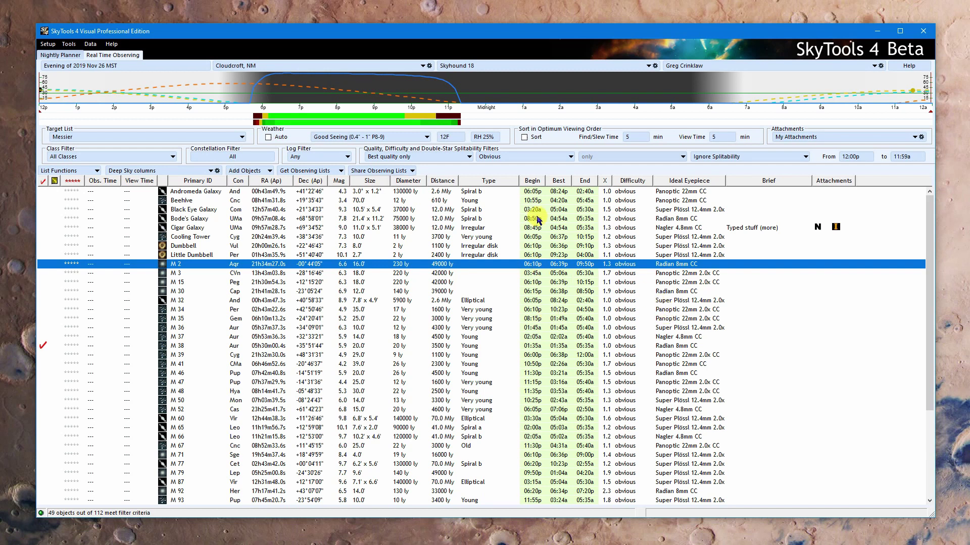
# Change the difficulty filter to Apparent and widen it to include less difficult objects, checking the ratings of the listed objects
pyautogui.click(502, 158)
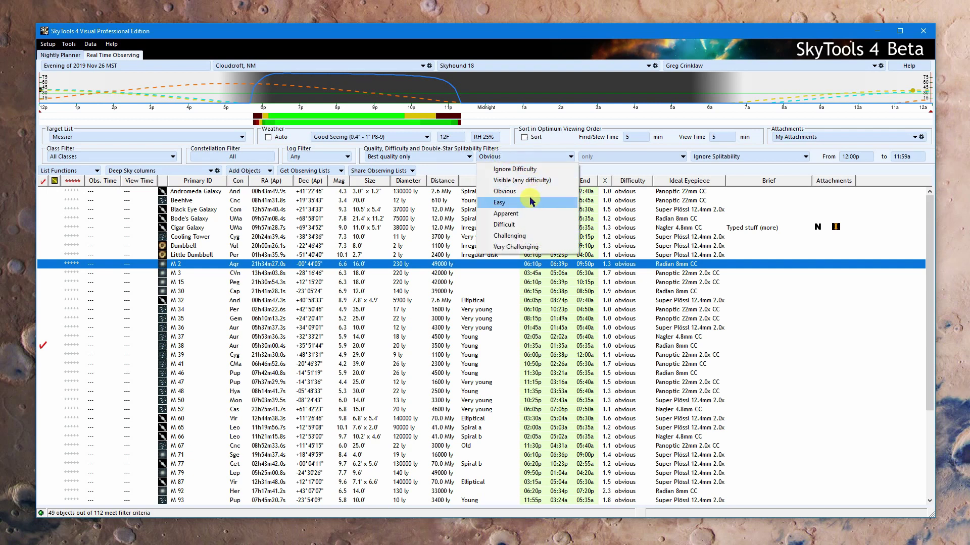
pyautogui.click(525, 214)
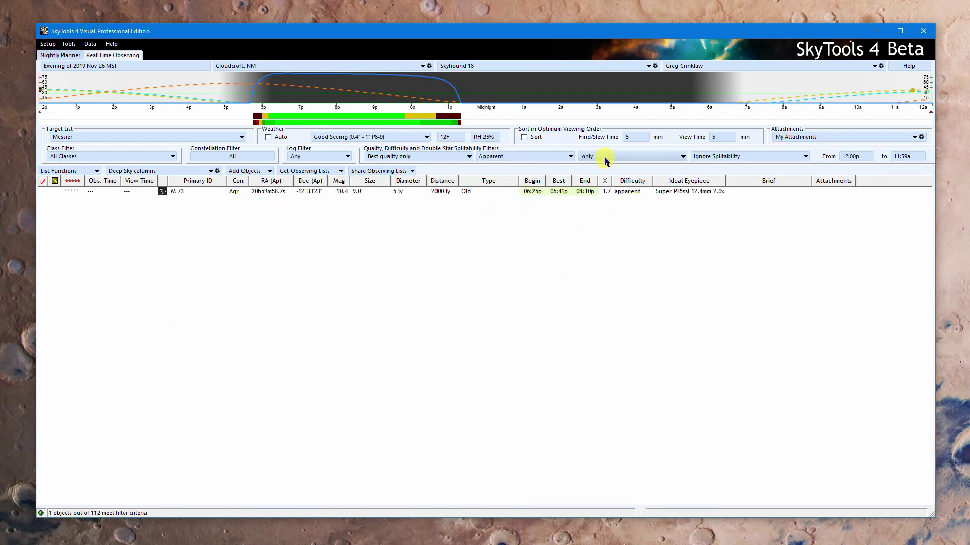
pyautogui.click(556, 191)
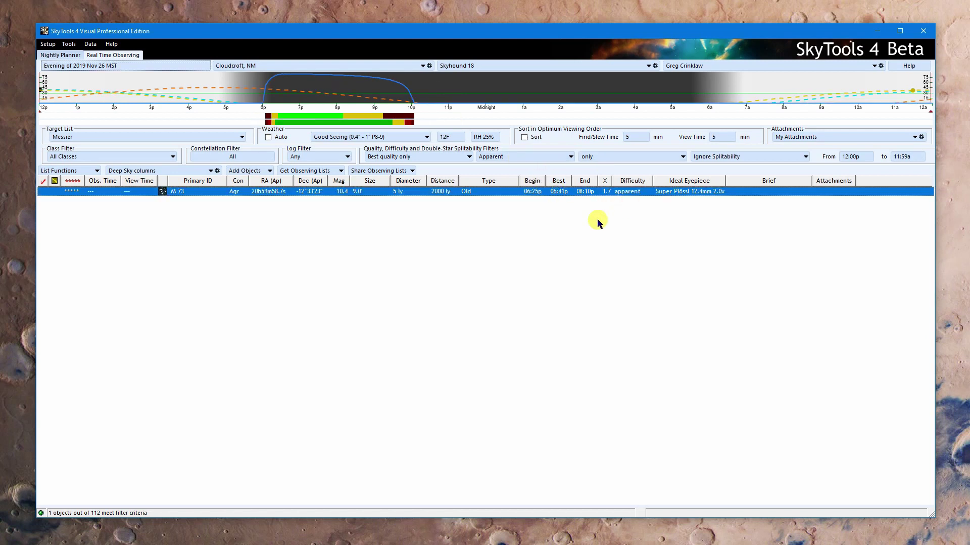
pyautogui.click(592, 156)
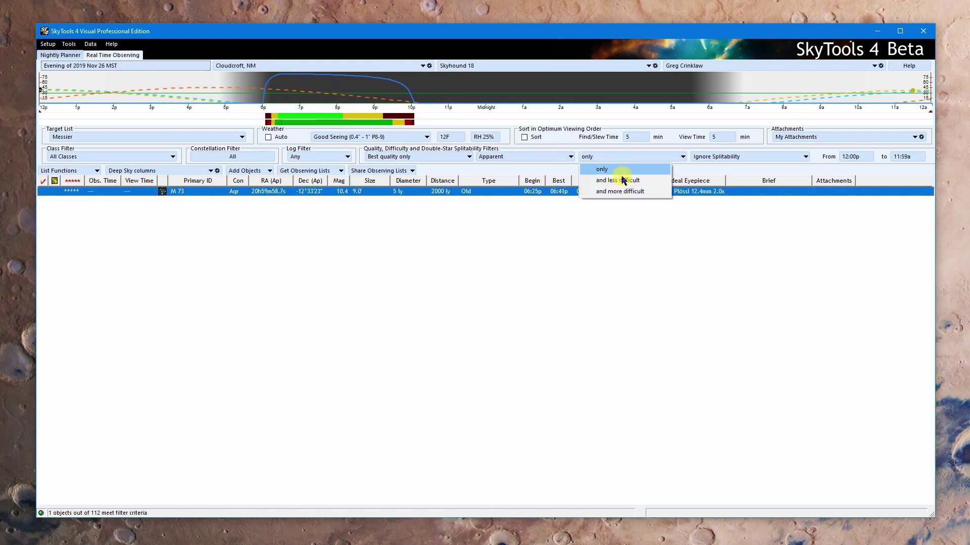
pyautogui.click(623, 180)
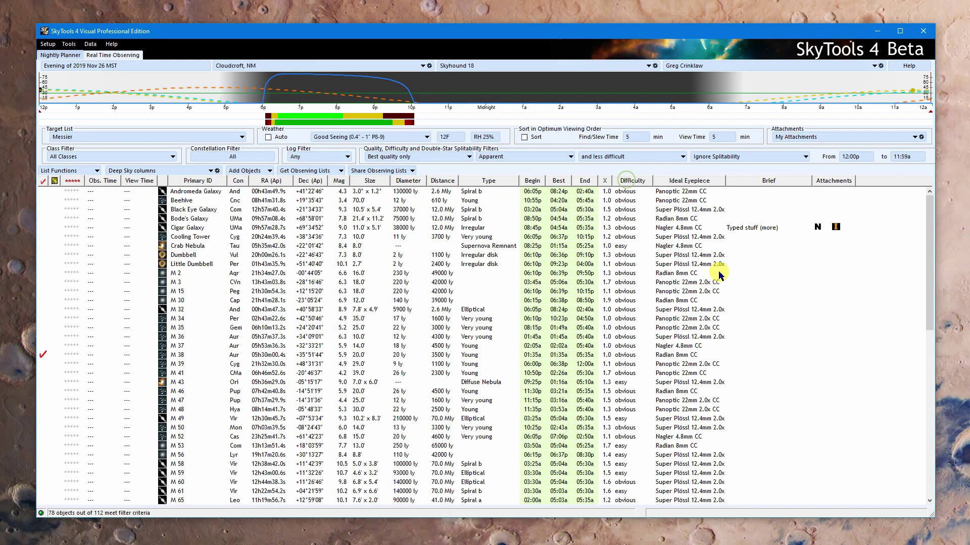
pyautogui.click(630, 205)
pyautogui.click(631, 246)
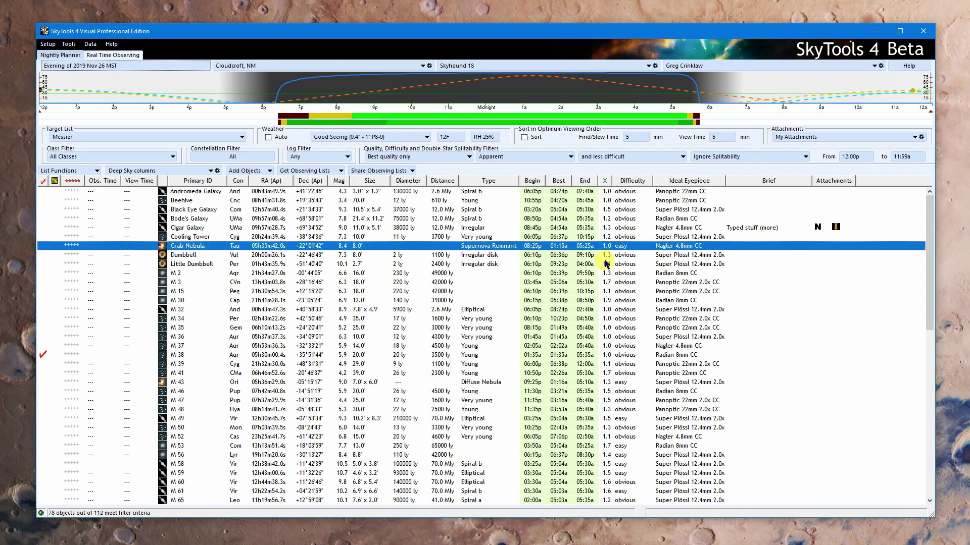
# Switch the difficulty filter's range to "and more difficult" and raise its level to Difficult
pyautogui.click(606, 158)
pyautogui.click(632, 192)
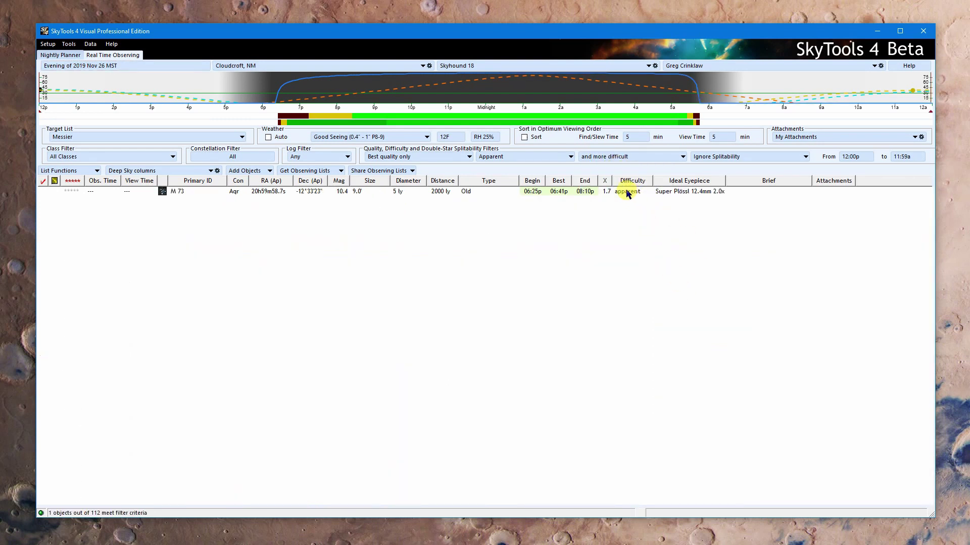
pyautogui.click(626, 192)
pyautogui.click(519, 156)
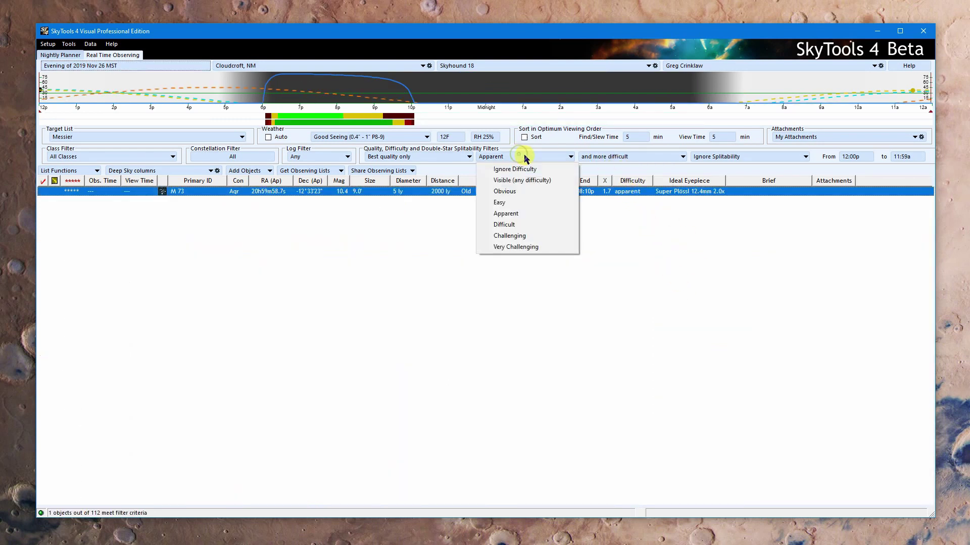
pyautogui.click(522, 227)
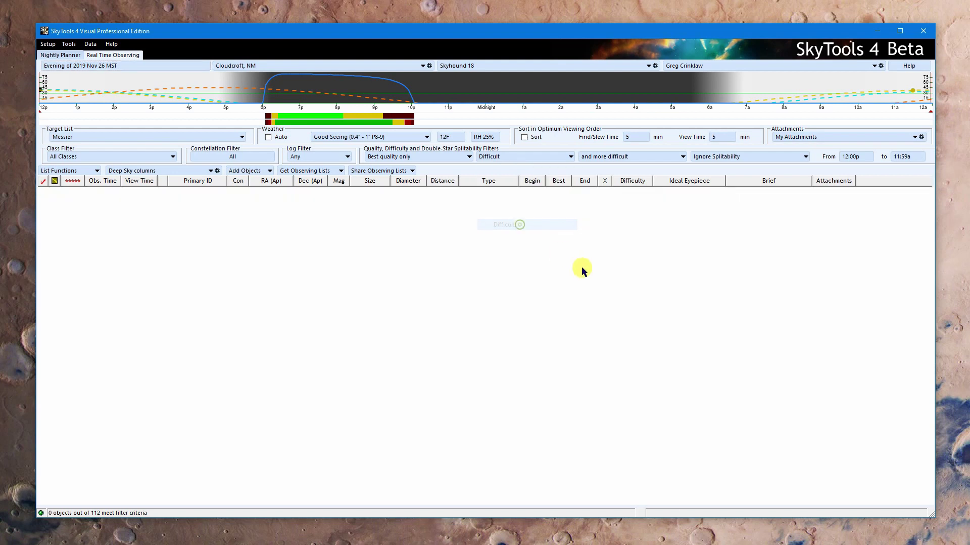
pyautogui.click(614, 158)
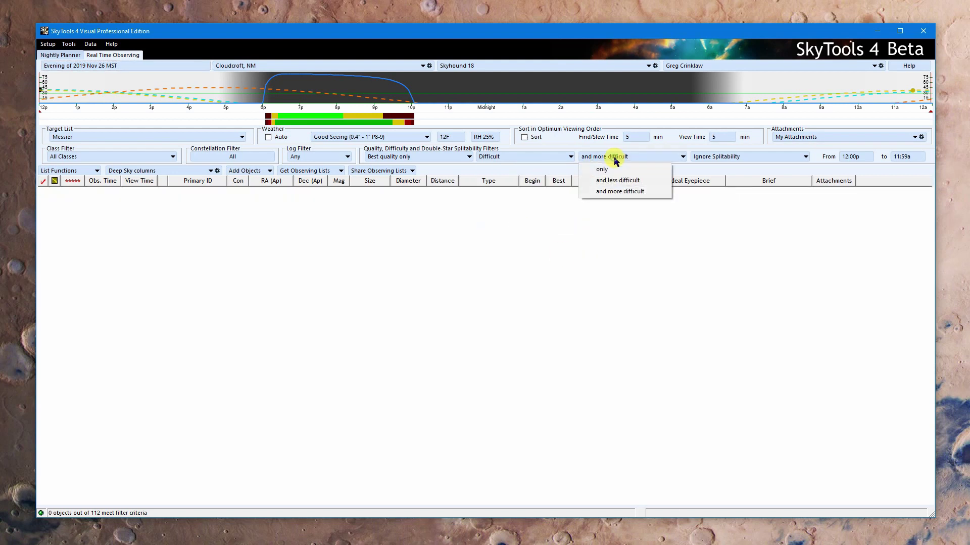
pyautogui.click(626, 191)
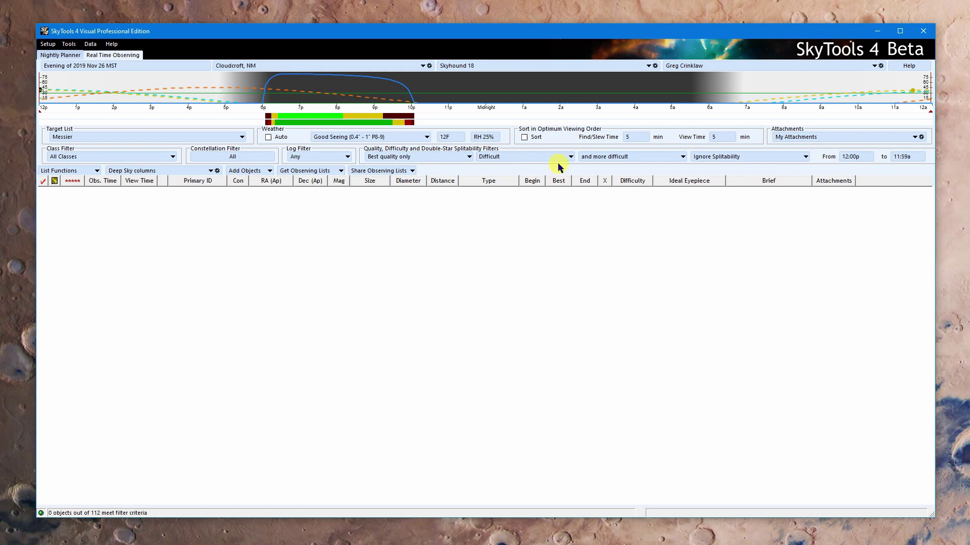
# Set the difficulty filter to Visible (any difficulty) and extend the end of the time range to 12:00p
pyautogui.click(531, 157)
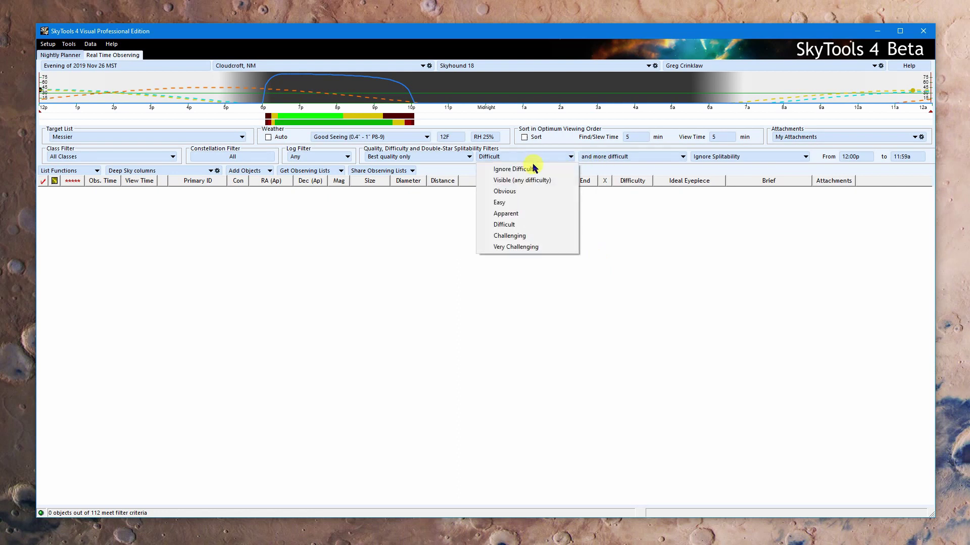
pyautogui.click(535, 182)
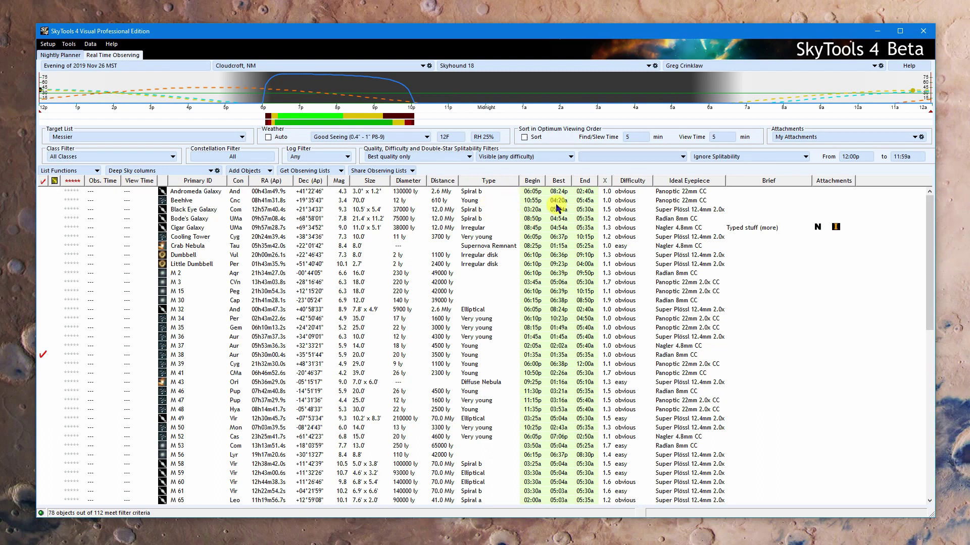
pyautogui.moveTo(930, 89)
pyautogui.mouseDown()
pyautogui.moveTo(384, 84)
pyautogui.moveTo(934, 75)
pyautogui.mouseUp()
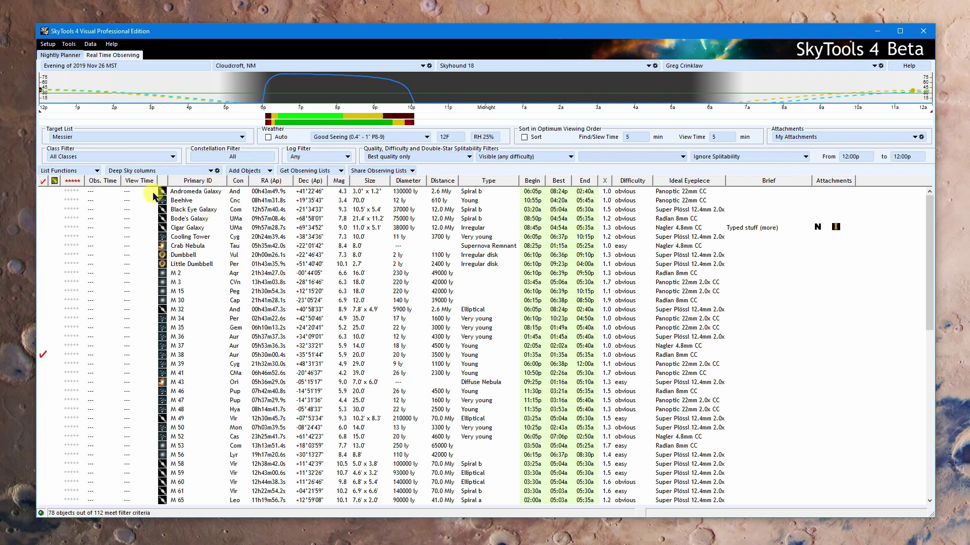
# Switch the target list to AL Double Stars and set the splitability filter to Difficult split (or easier)
pyautogui.click(64, 137)
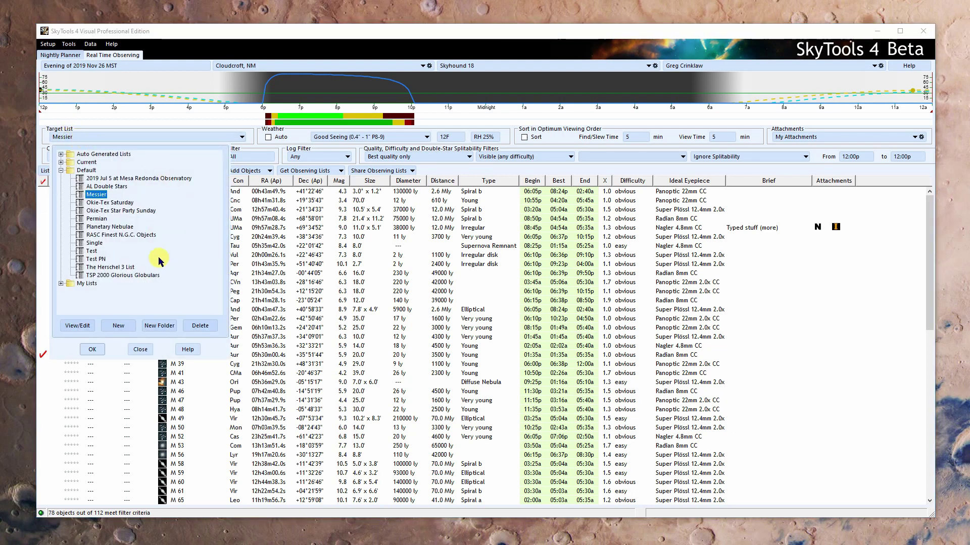
pyautogui.doubleClick(107, 186)
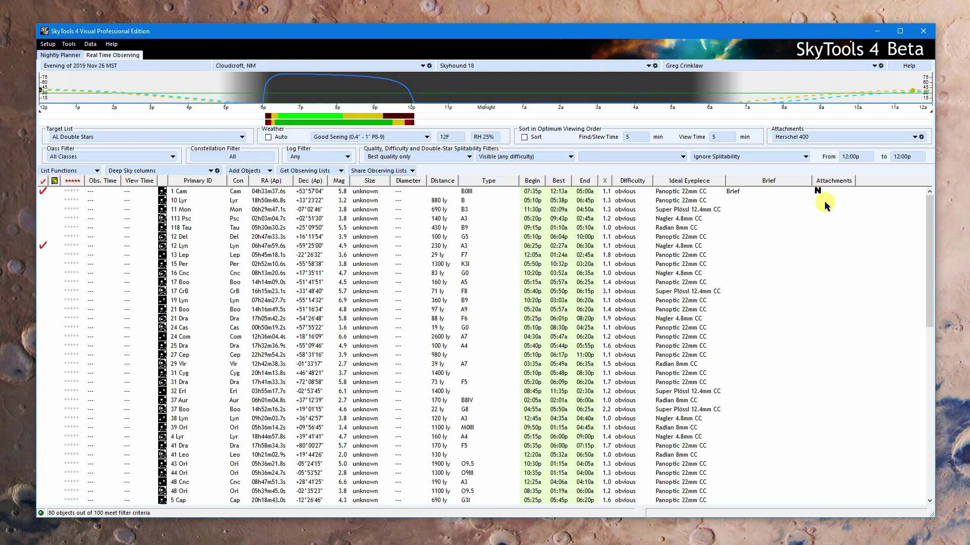
pyautogui.click(741, 158)
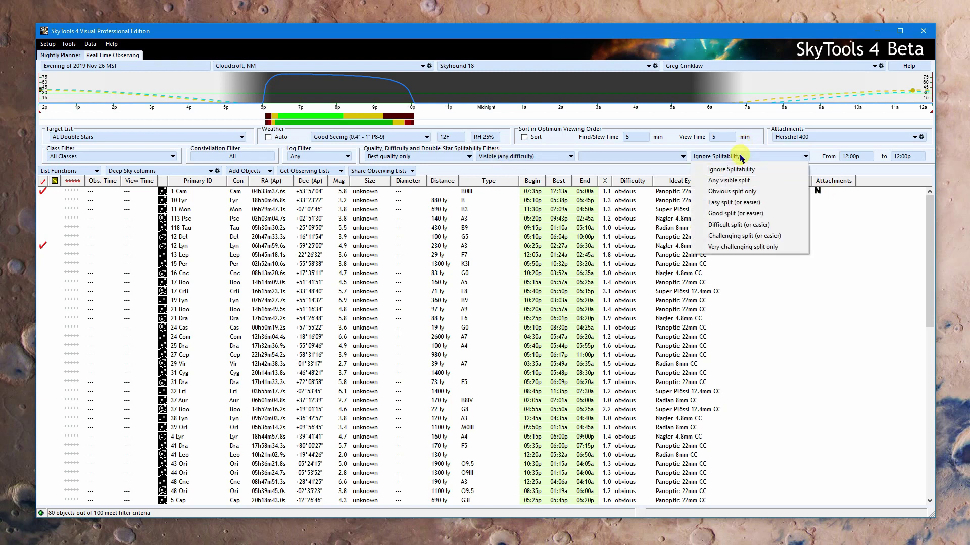
pyautogui.click(742, 225)
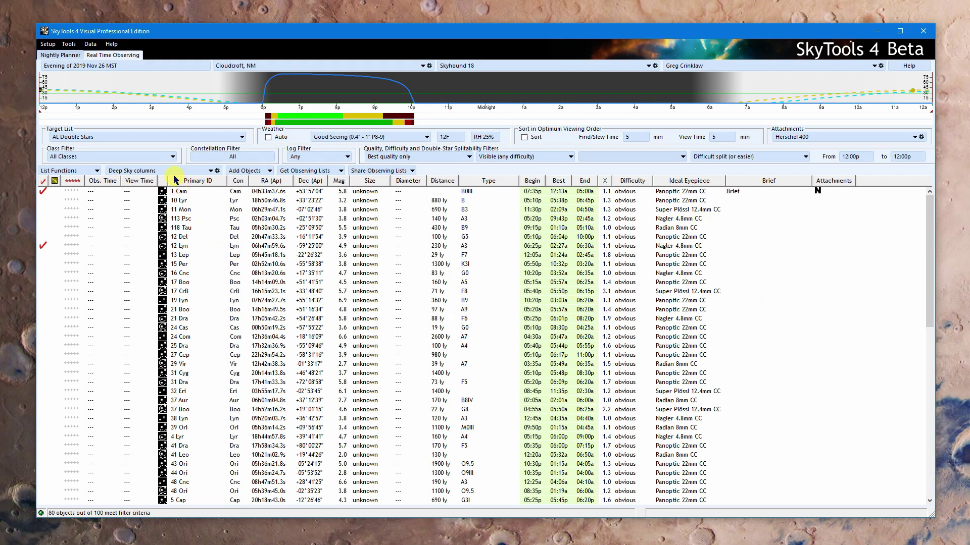
# In the column scheme settings, enable double star pair data, Splittability and Best Splittability, and disable Type, Physical diameter and Size
pyautogui.click(217, 171)
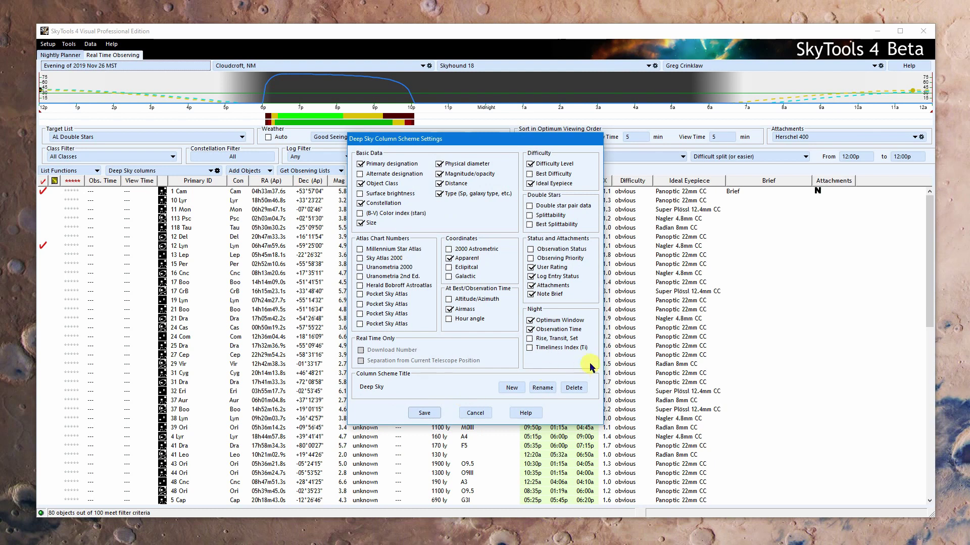
pyautogui.click(539, 205)
pyautogui.click(541, 215)
pyautogui.click(542, 224)
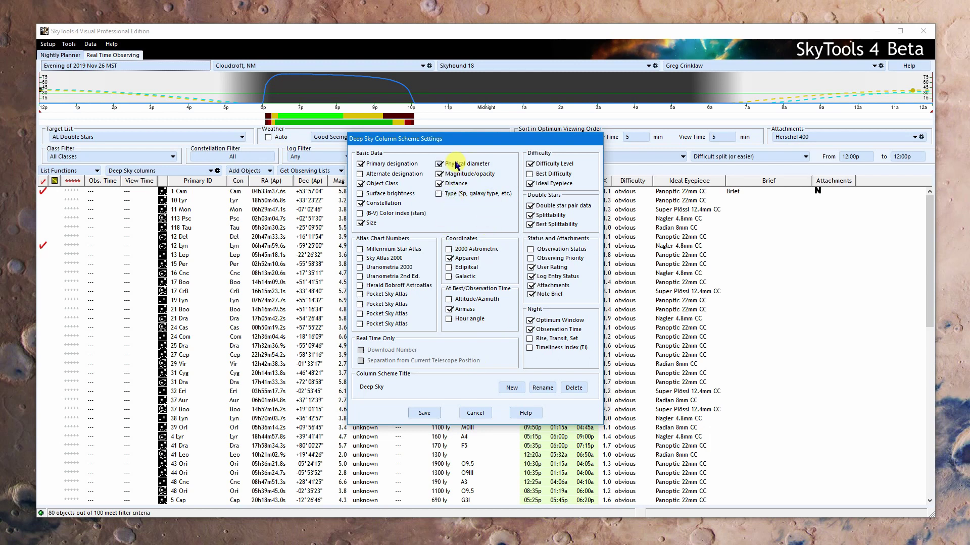
pyautogui.click(439, 164)
pyautogui.click(369, 224)
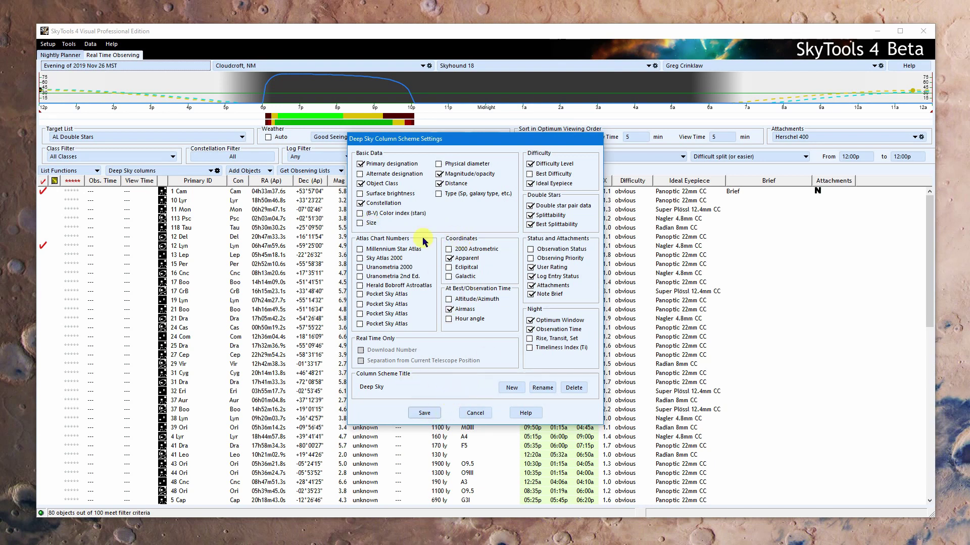
# Create a new column scheme titled "Double Stars" from these column choices and save it
pyautogui.click(512, 390)
pyautogui.write('Double Stars')
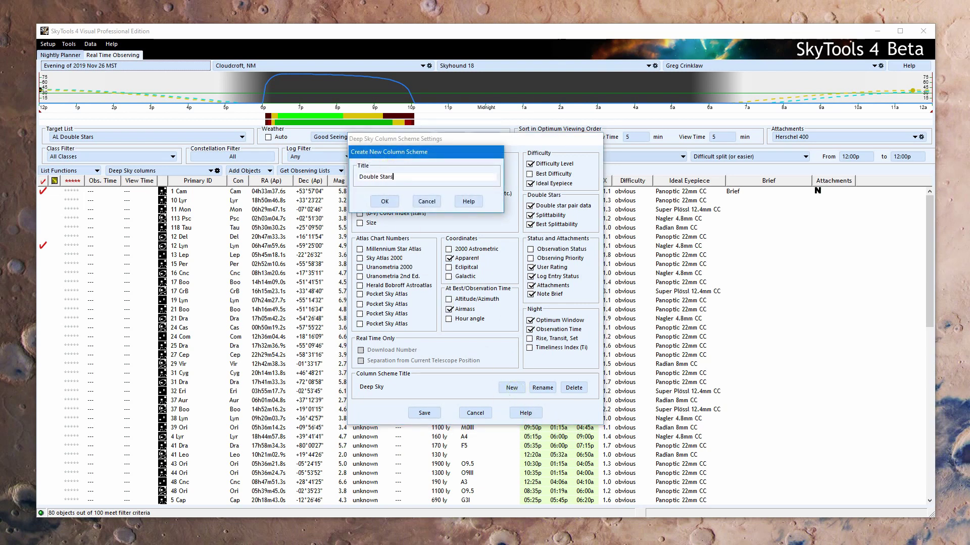
pyautogui.click(385, 201)
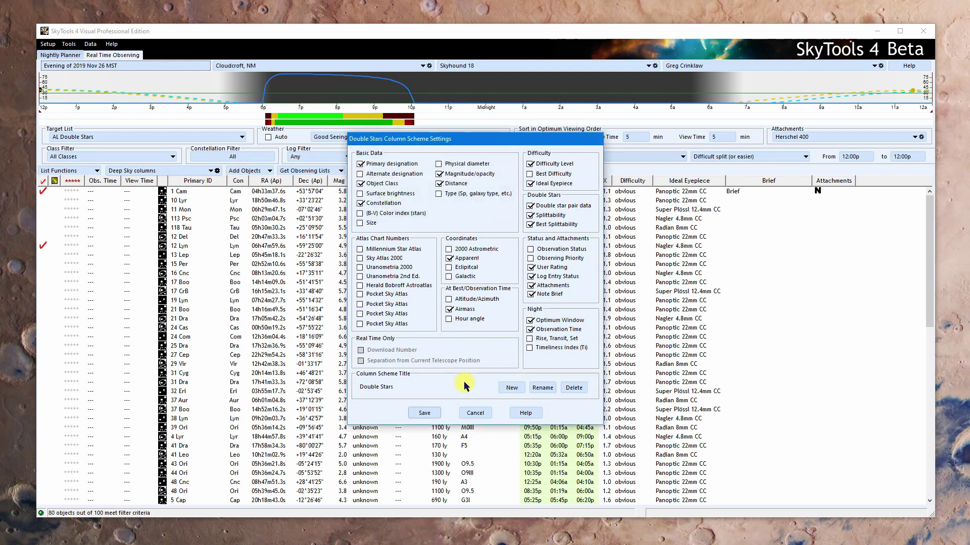
pyautogui.click(428, 416)
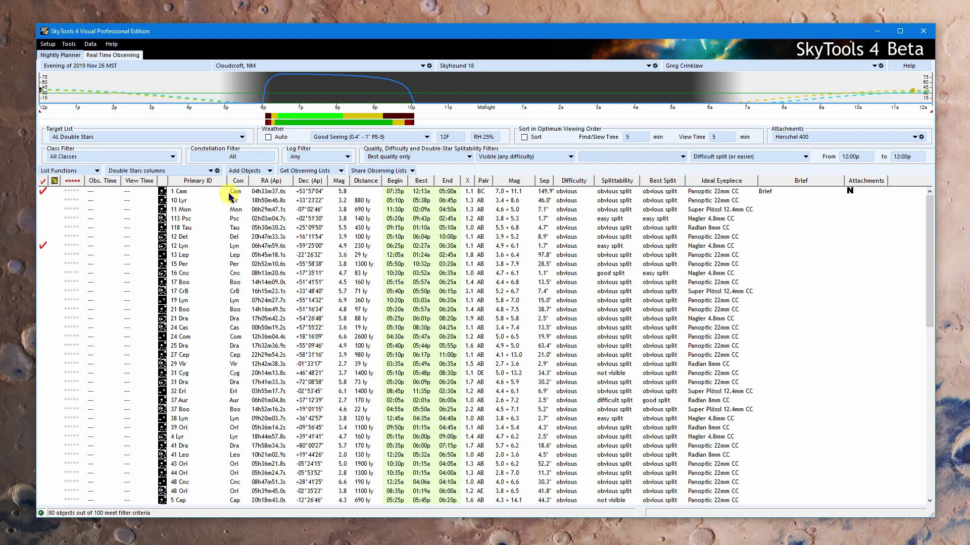
# Remove the Best Splittability column from the Double Stars column scheme and save the scheme
pyautogui.click(217, 171)
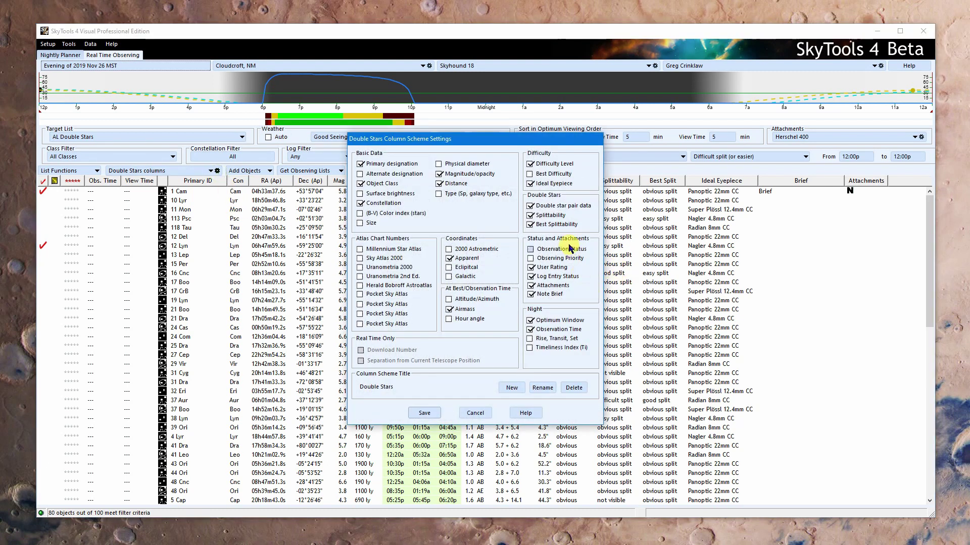
pyautogui.click(530, 225)
pyautogui.click(424, 413)
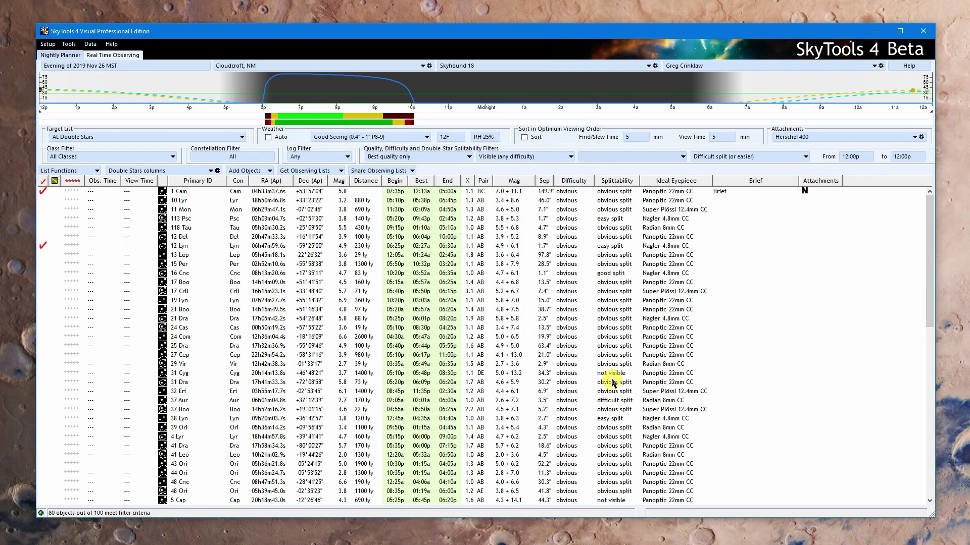
# Fit the Sep column to its contents and set the star pair for 1 Cam to Auto Select
pyautogui.click(615, 194)
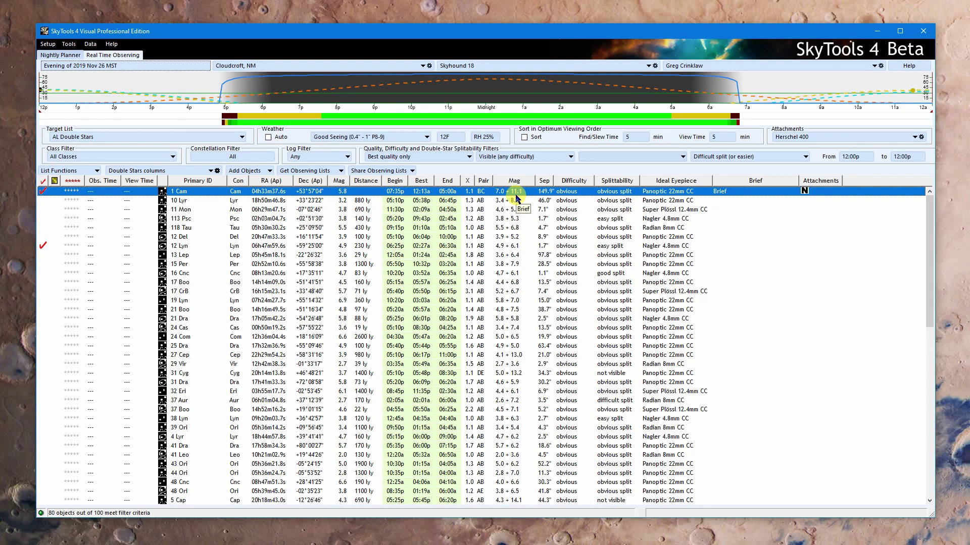
pyautogui.doubleClick(556, 182)
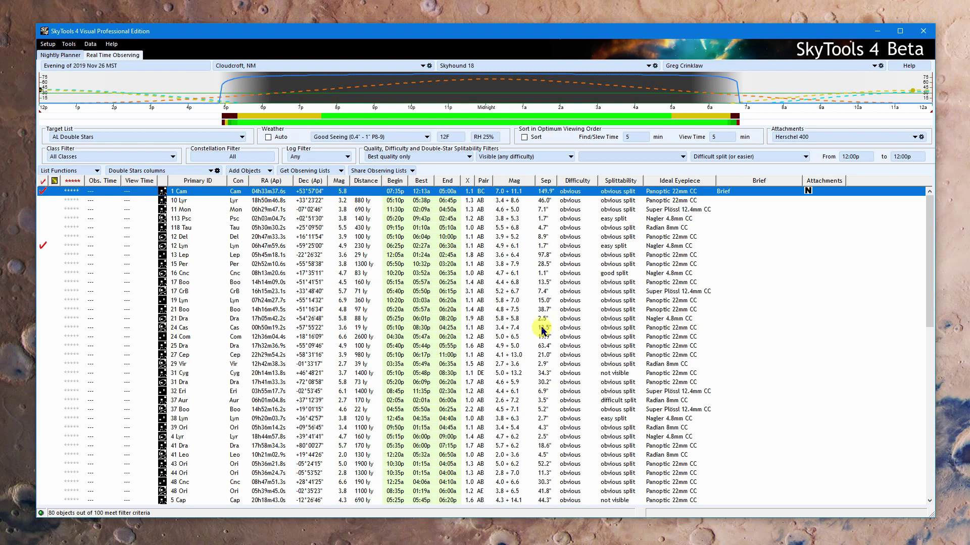
pyautogui.doubleClick(481, 194)
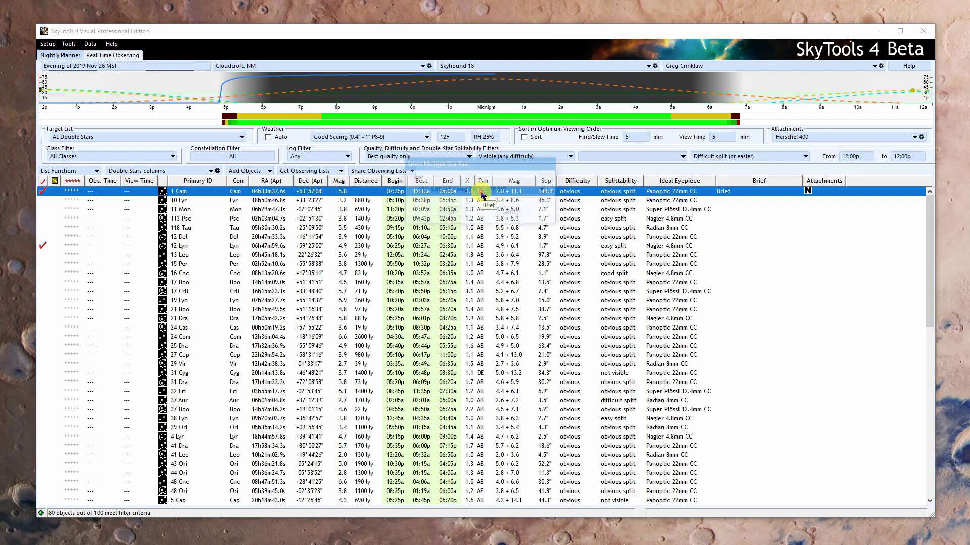
pyautogui.click(465, 191)
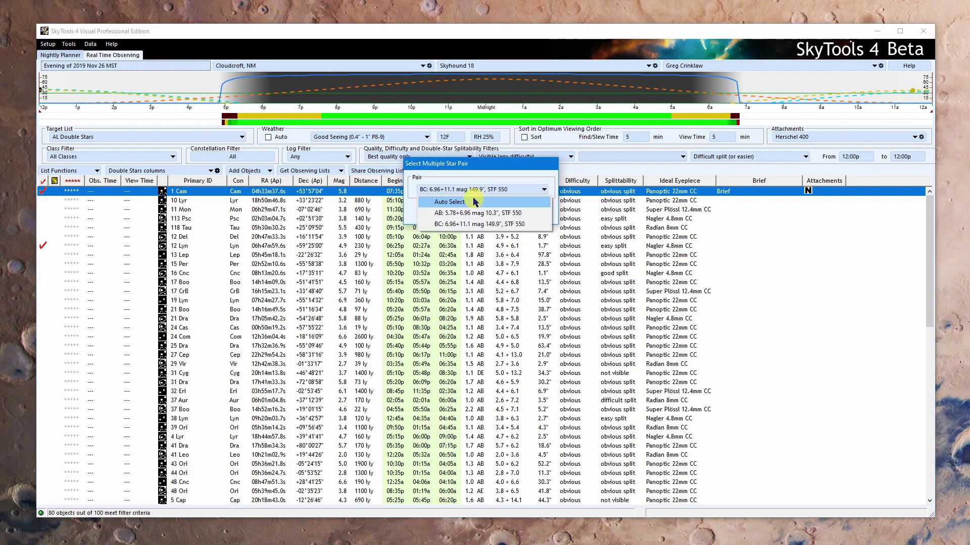
pyautogui.click(474, 202)
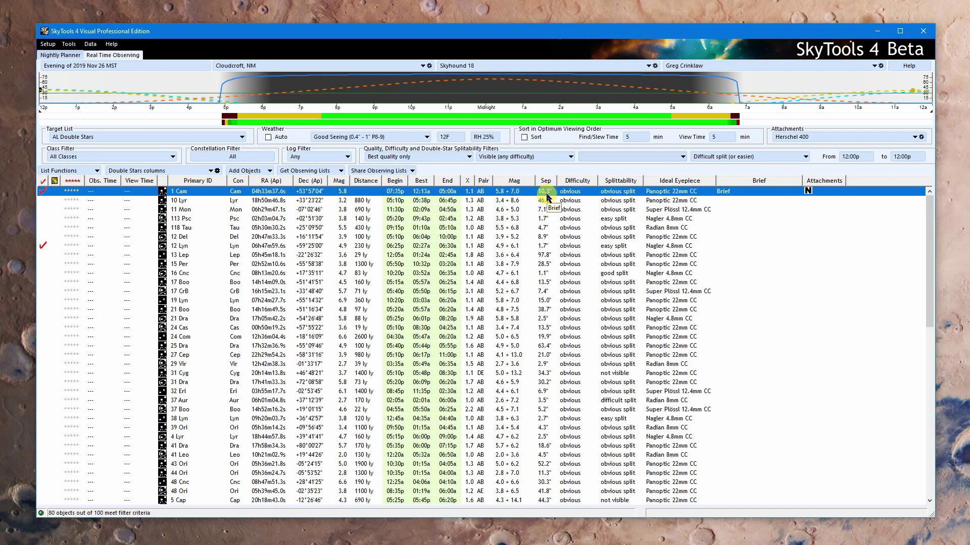
# Set the star pair for 1 Cam to BC: 6.96+11.1 mag 149.9", STF 550
pyautogui.click(479, 191)
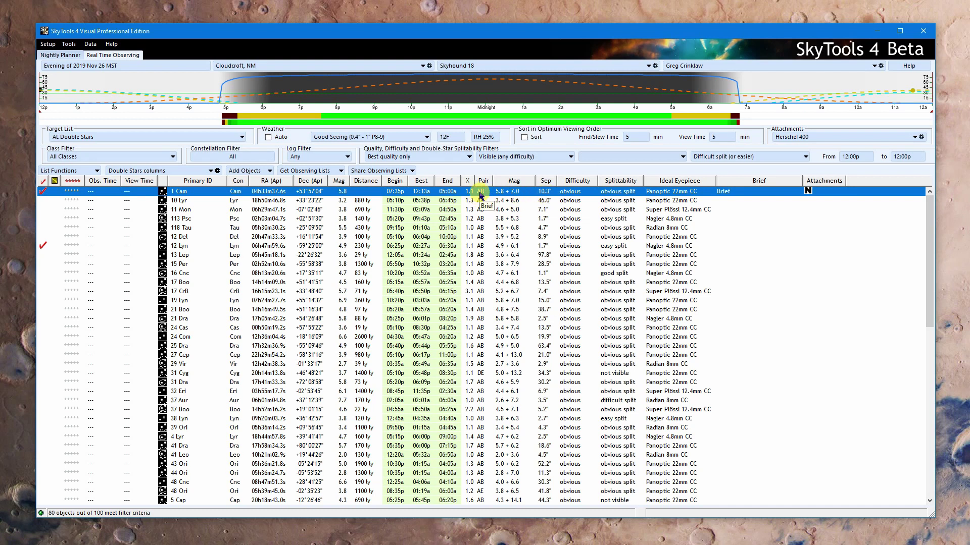
pyautogui.click(464, 190)
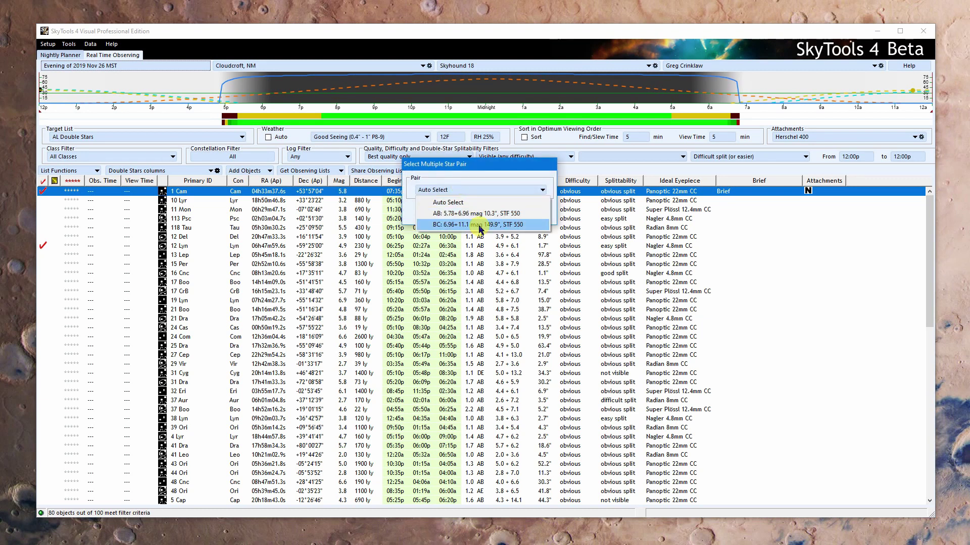
pyautogui.click(480, 224)
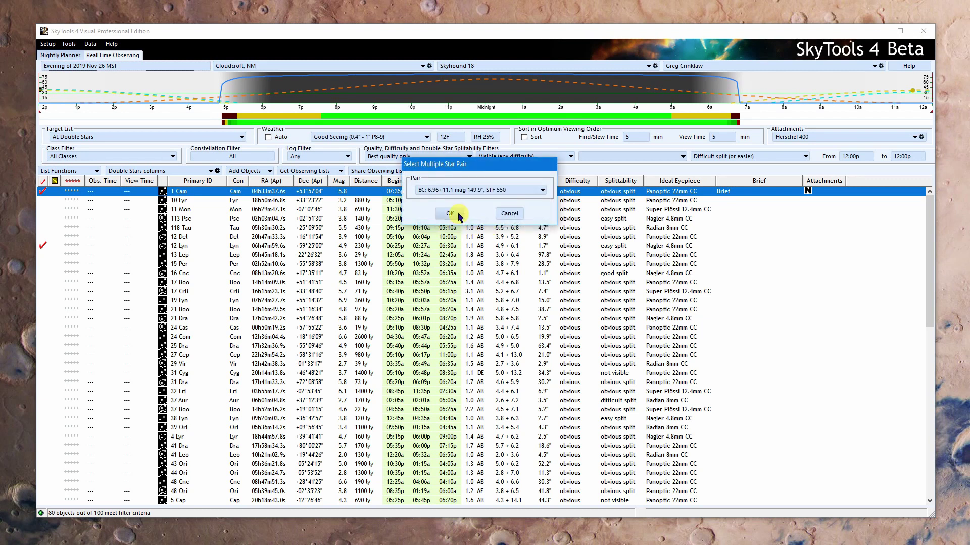
pyautogui.click(457, 212)
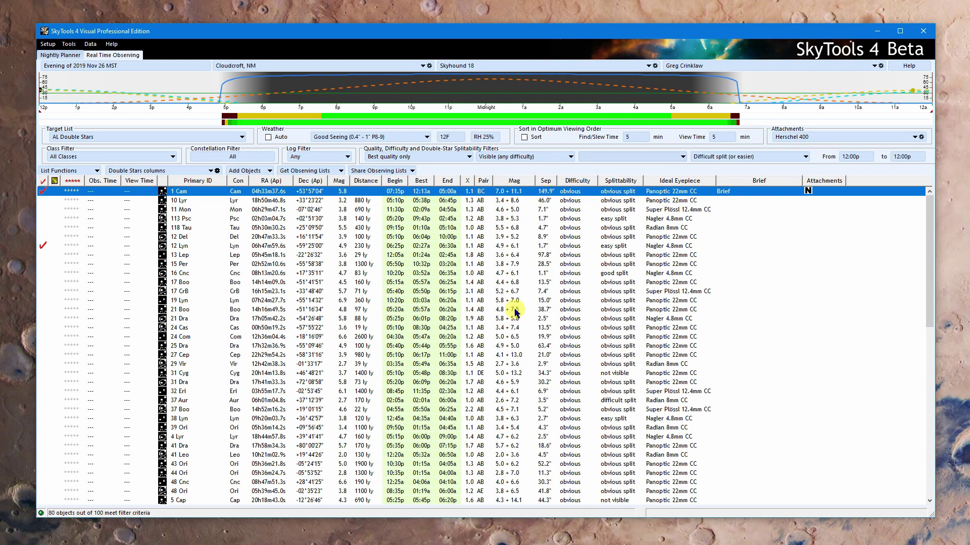
# Return the star pair choice for 1 Cam to Auto Select
pyautogui.doubleClick(480, 194)
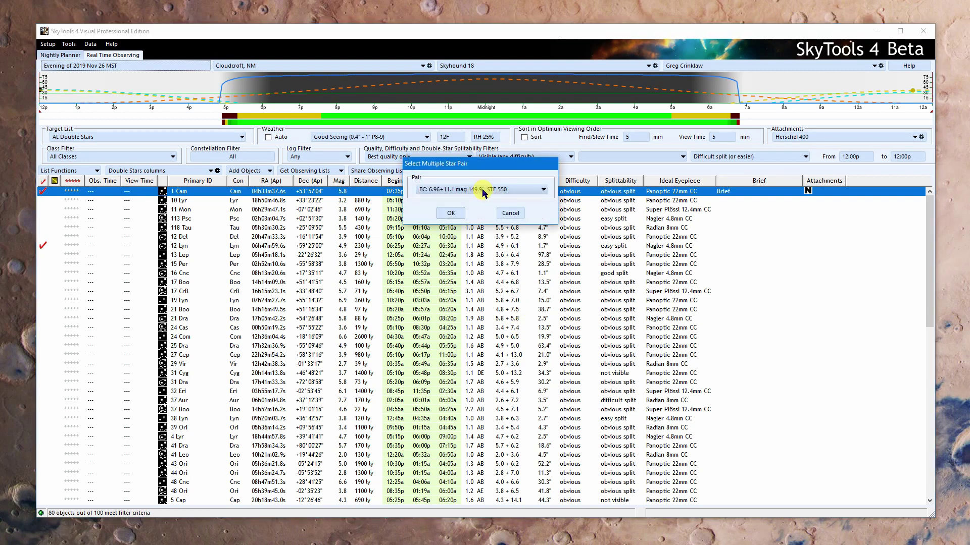
pyautogui.click(482, 190)
pyautogui.click(475, 201)
pyautogui.click(451, 213)
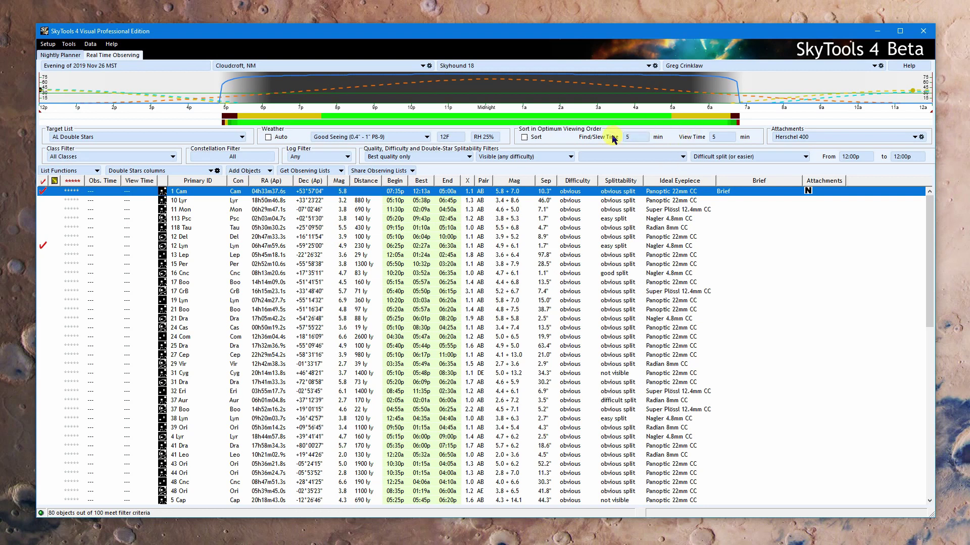
# Switch the target list to Messier
pyautogui.click(109, 137)
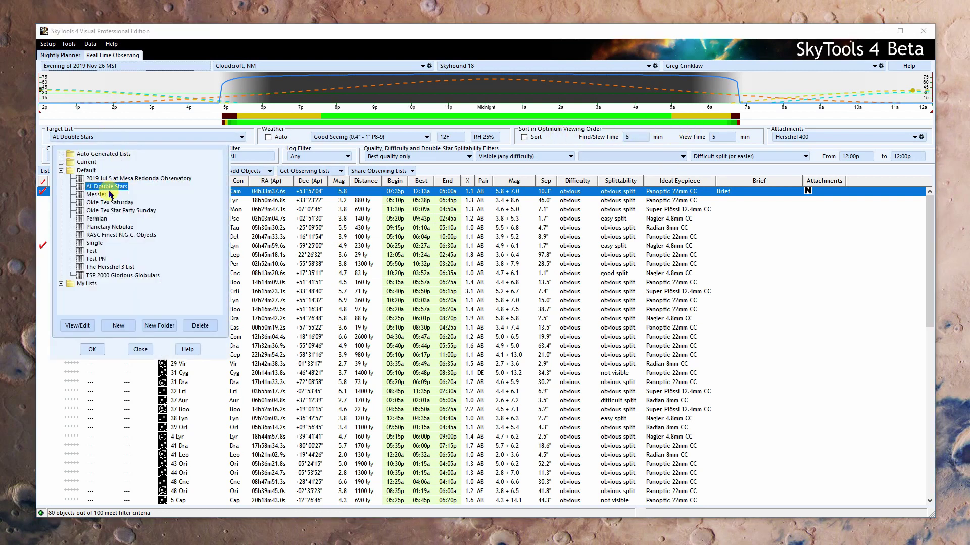
pyautogui.doubleClick(108, 194)
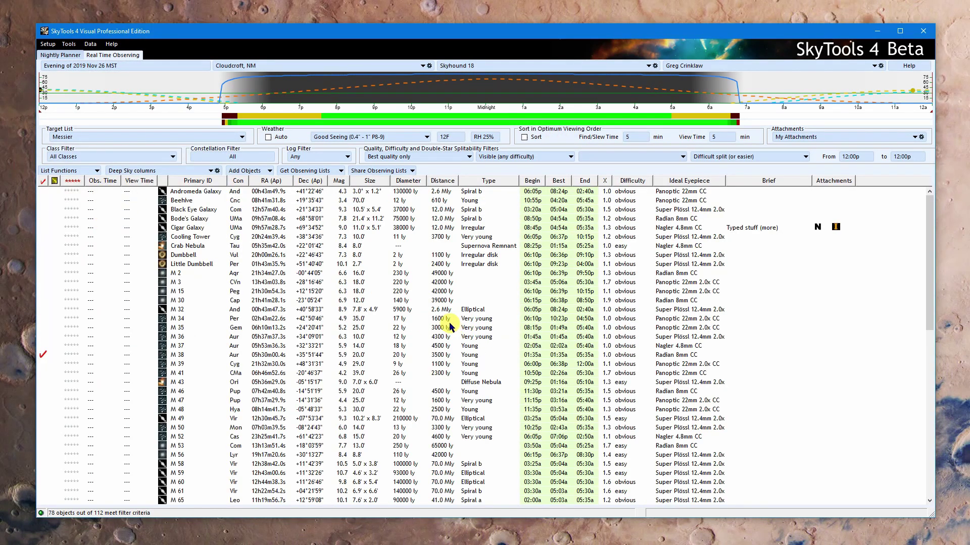
pyautogui.click(99, 137)
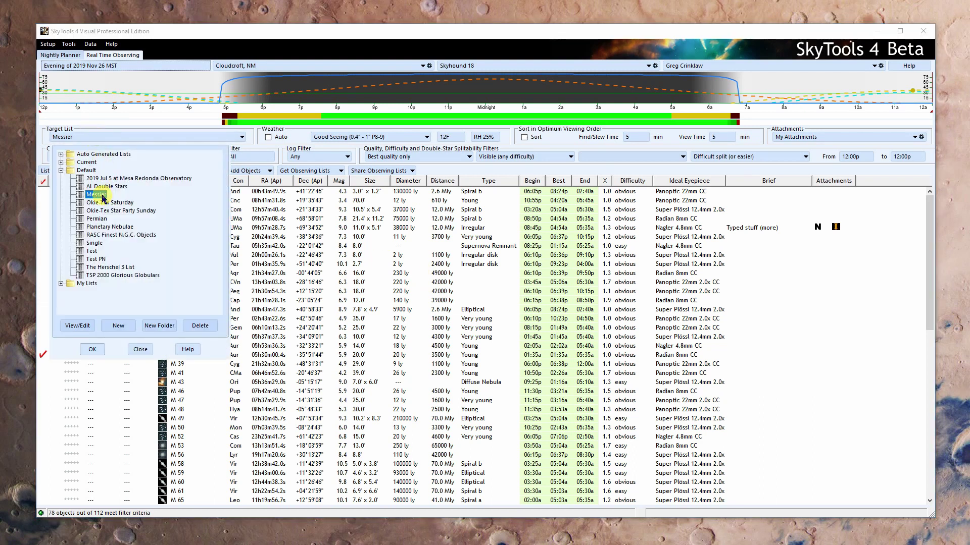
pyautogui.click(140, 349)
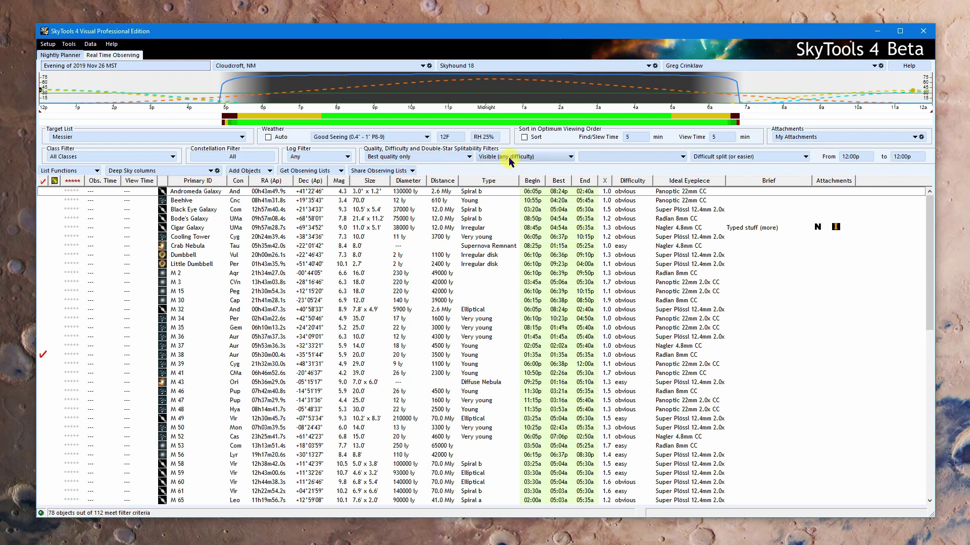
# Set the splitability filter to Ignore Splitability and turn on sorting in optimum viewing order
pyautogui.click(760, 158)
pyautogui.click(750, 169)
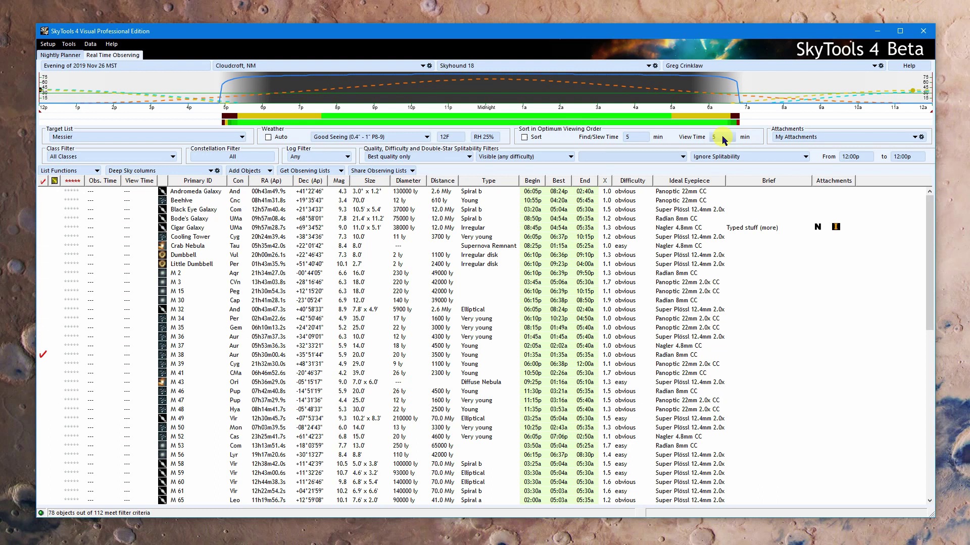
pyautogui.click(536, 137)
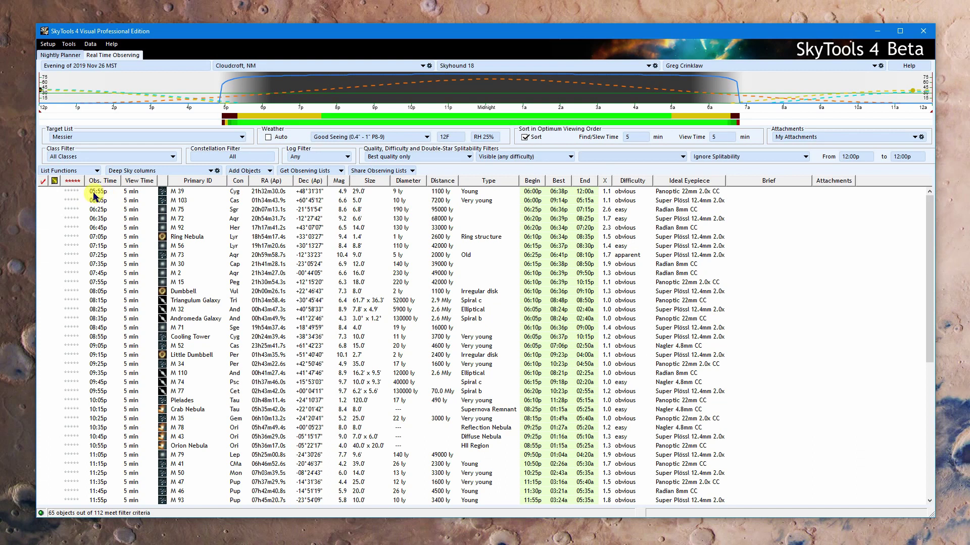
# Examine the altitude curves and quality bars of the first scheduled objects, M 39, M 103 and M 75
pyautogui.click(130, 193)
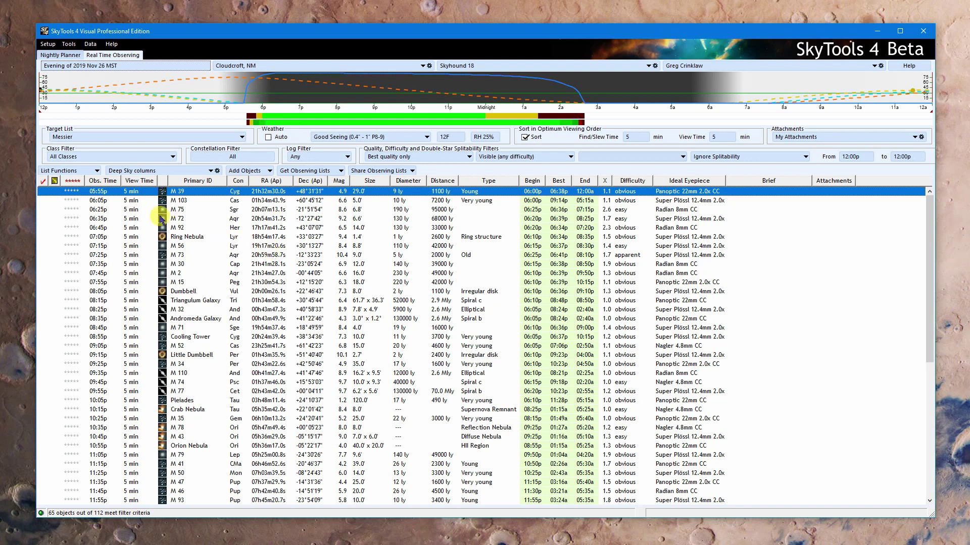
pyautogui.moveTo(260, 81)
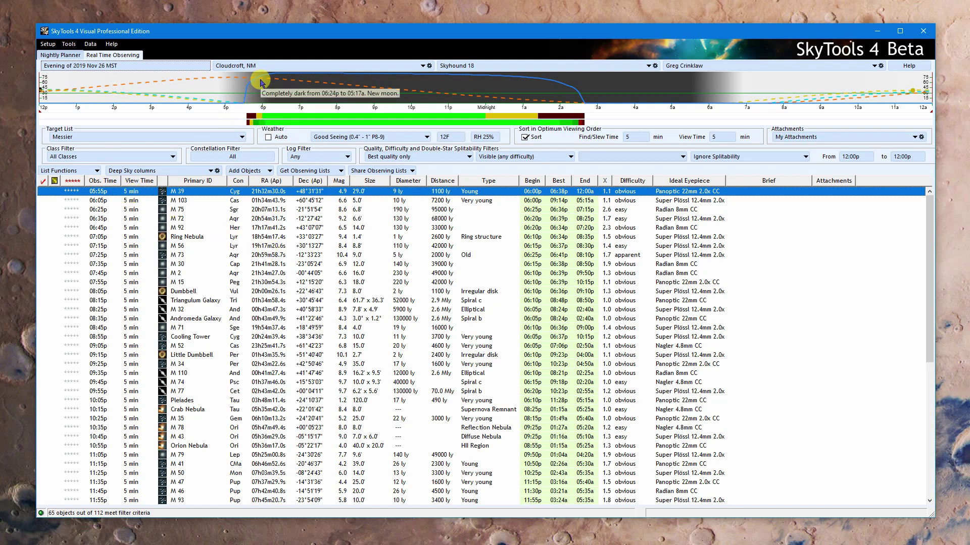
pyautogui.click(135, 201)
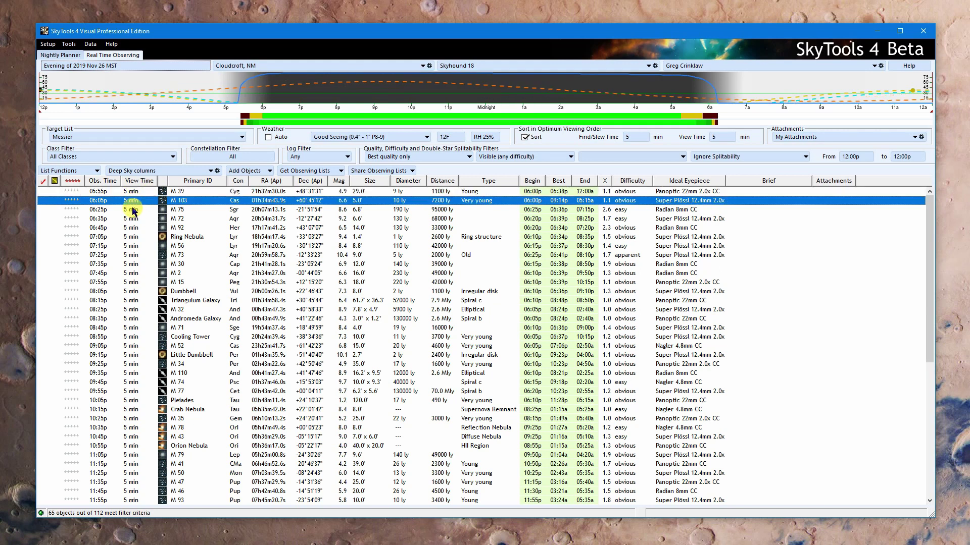
pyautogui.click(135, 210)
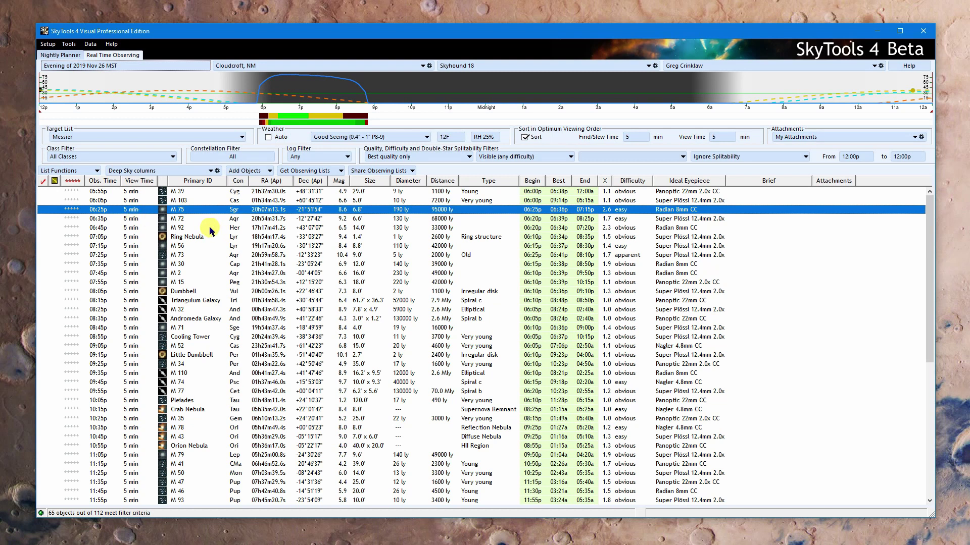
pyautogui.moveTo(252, 98)
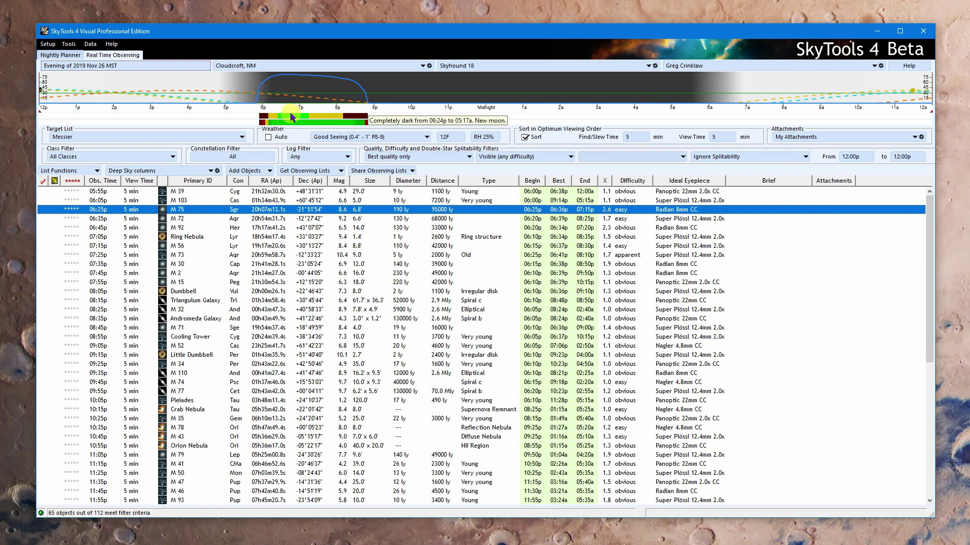
pyautogui.moveTo(289, 118)
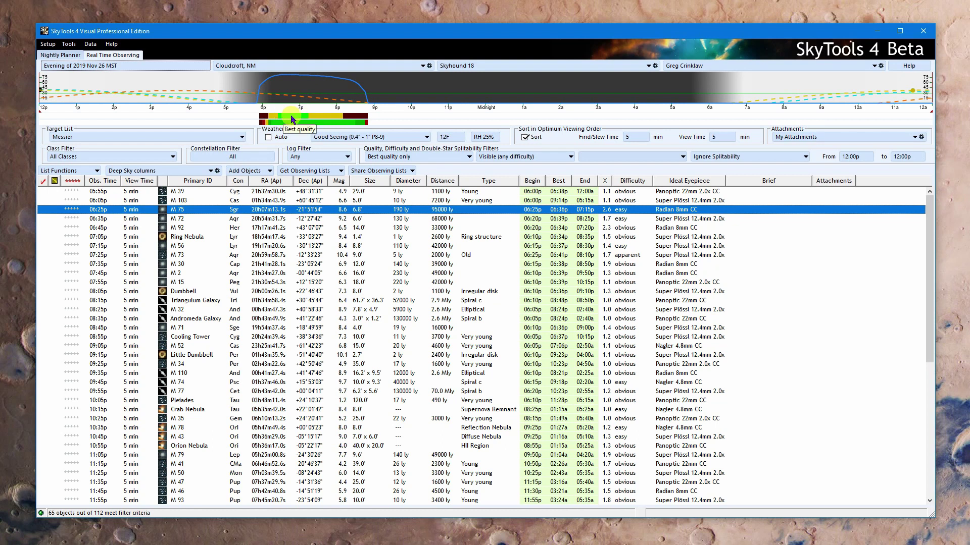
# Compare the altitude curves and observing times of M 72, M 92, Dumbbell, Triangulum Galaxy, M 32 and Andromeda Galaxy, ending back at M 75
pyautogui.click(183, 220)
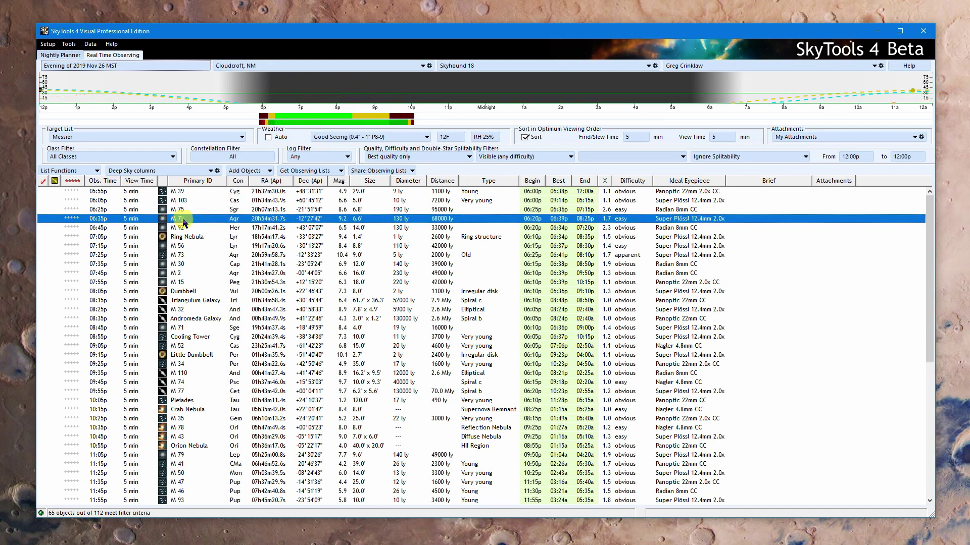
pyautogui.click(184, 230)
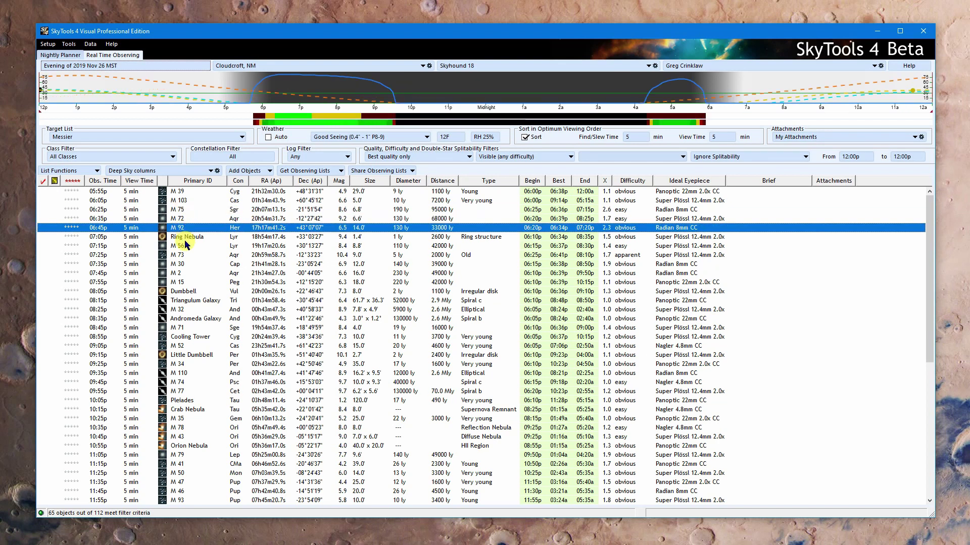
pyautogui.moveTo(186, 244); pyautogui.dragTo(191, 295)
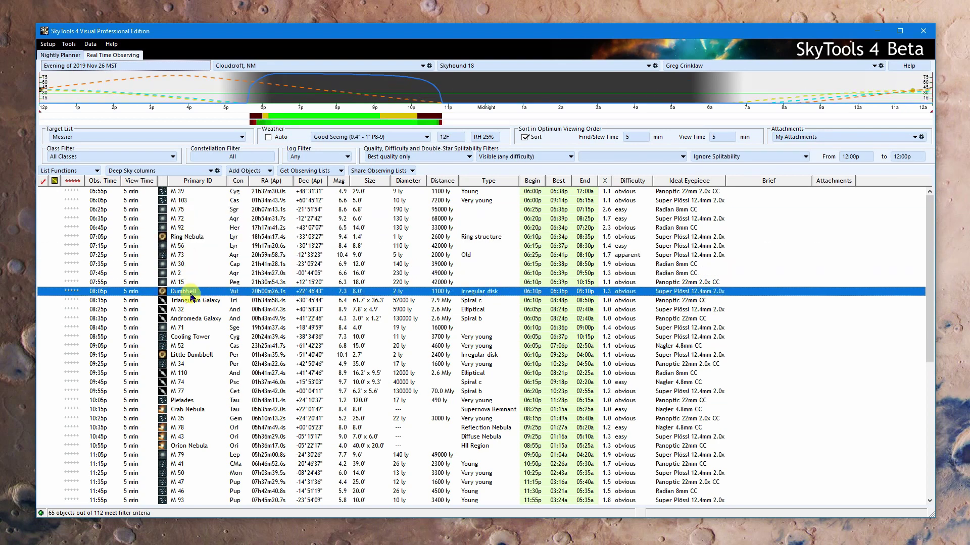
pyautogui.click(194, 318)
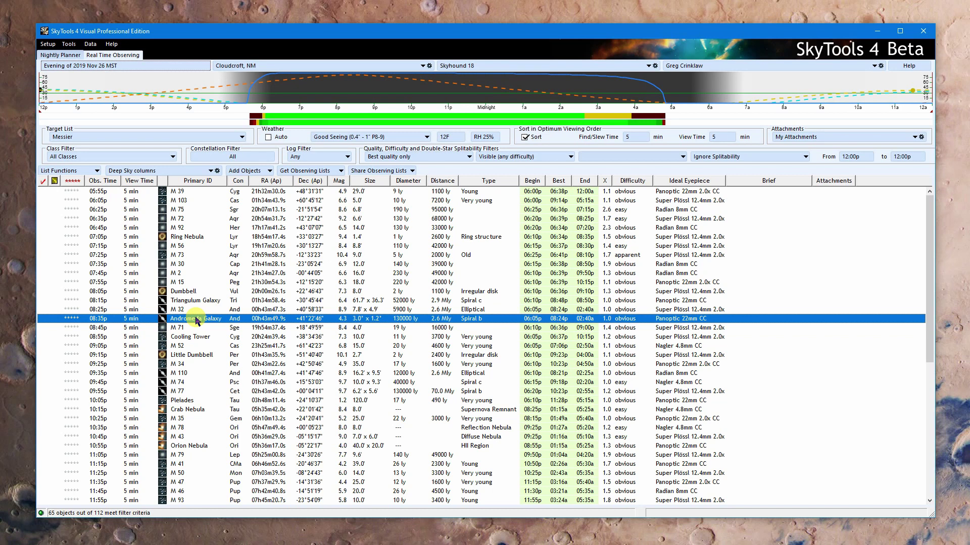
pyautogui.click(188, 292)
pyautogui.click(193, 302)
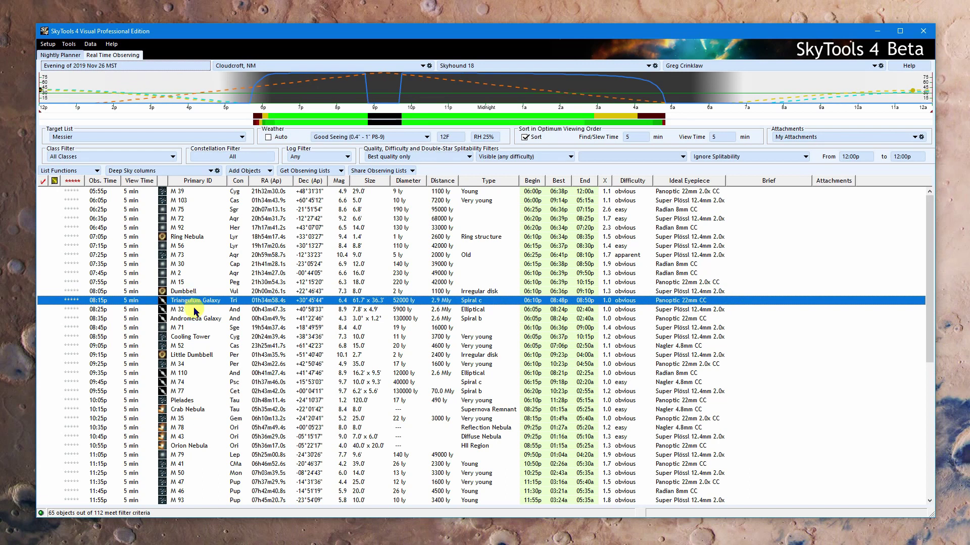
pyautogui.click(196, 310)
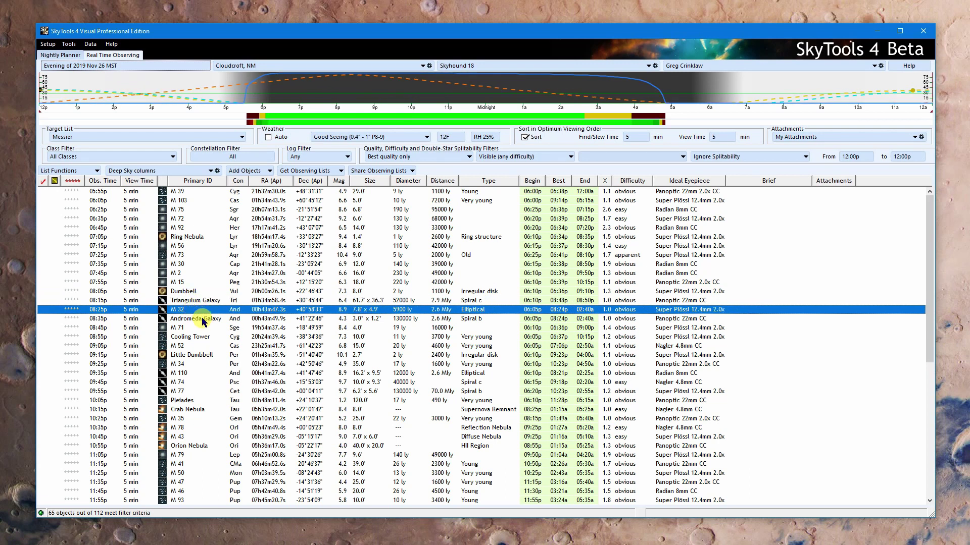
pyautogui.click(202, 320)
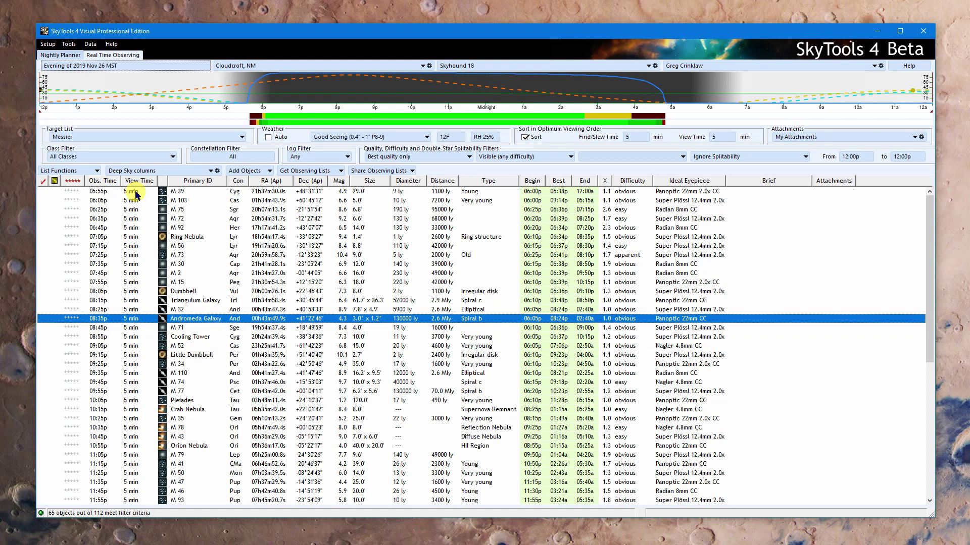
pyautogui.moveTo(135, 195); pyautogui.dragTo(135, 212)
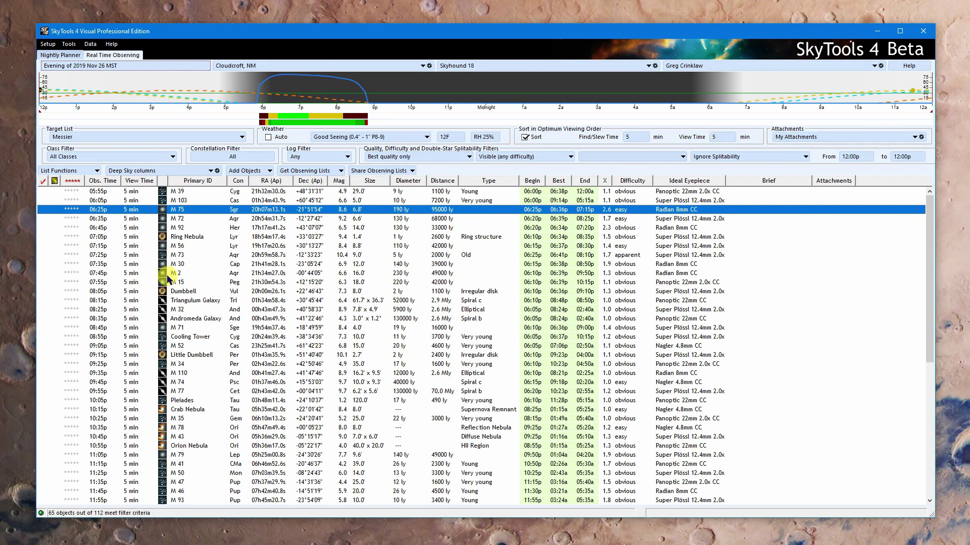
# Set the Ring Nebula's viewing time to 15 minutes
pyautogui.click(190, 239)
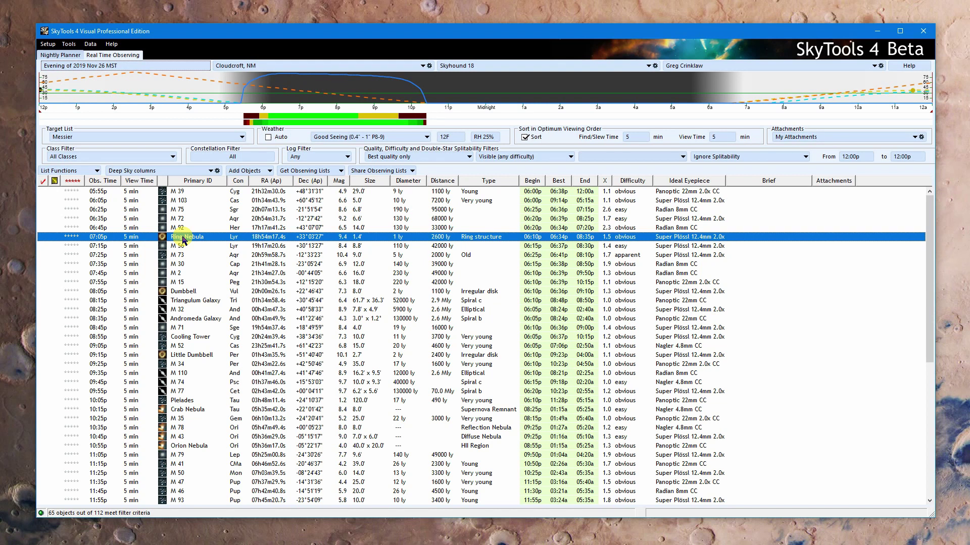
pyautogui.click(130, 237)
pyautogui.doubleClick(123, 233)
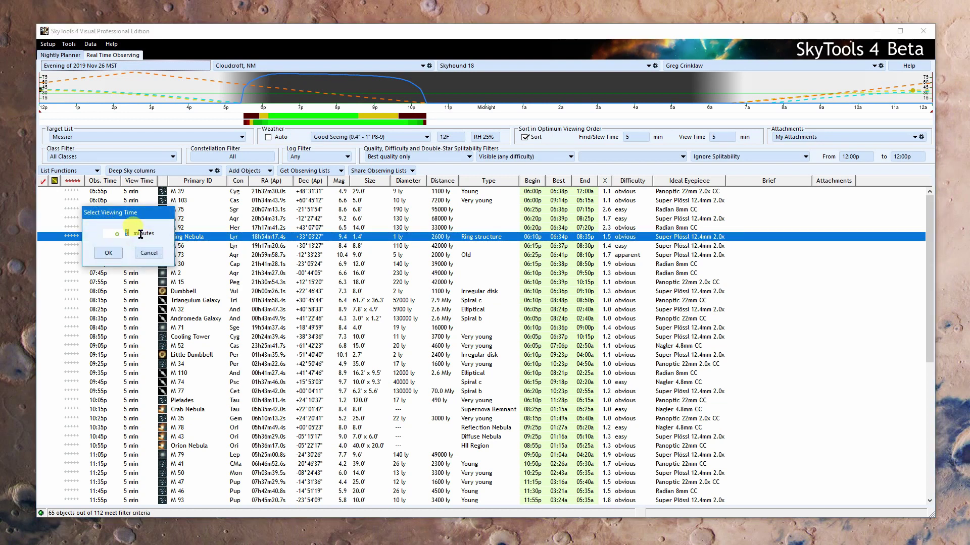
pyautogui.write('15')
pyautogui.click(108, 254)
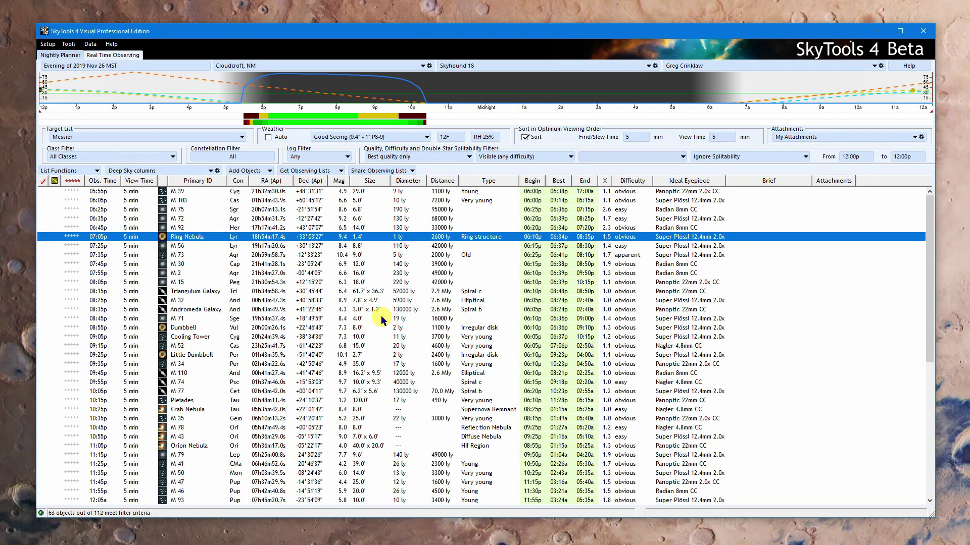
pyautogui.click(131, 236)
pyautogui.doubleClick(121, 233)
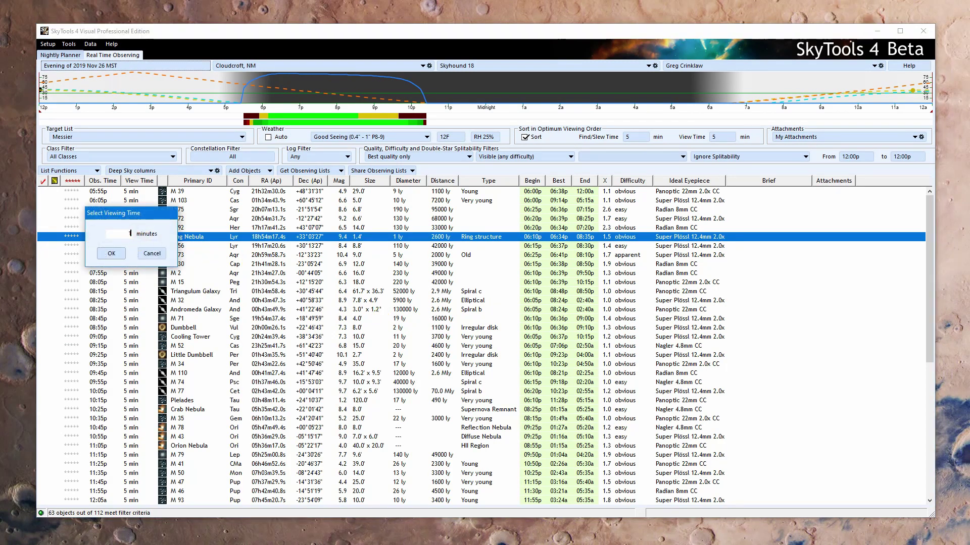
pyautogui.write('15')
pyautogui.click(112, 254)
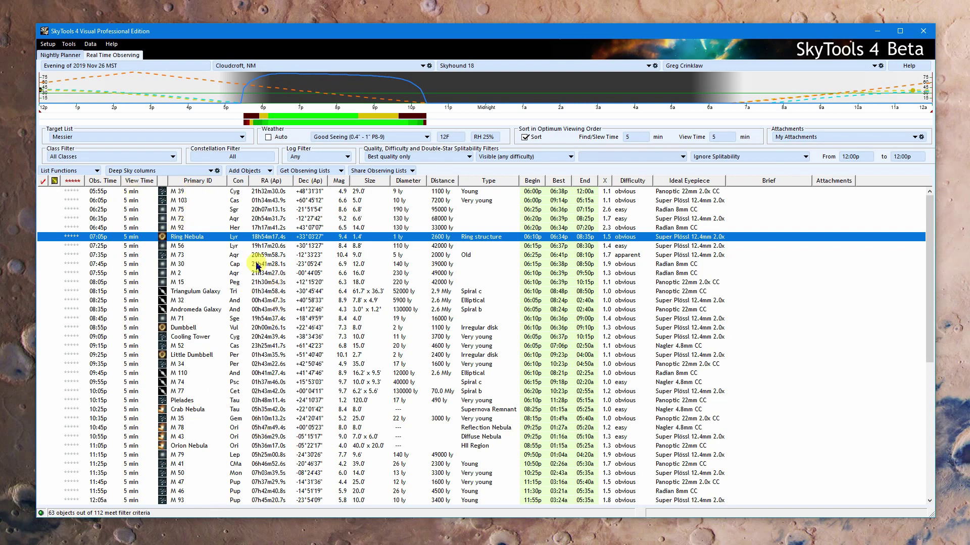
# Review the scheduled observing times of M 39, M 103 and M 75 against their altitude curves
pyautogui.click(106, 194)
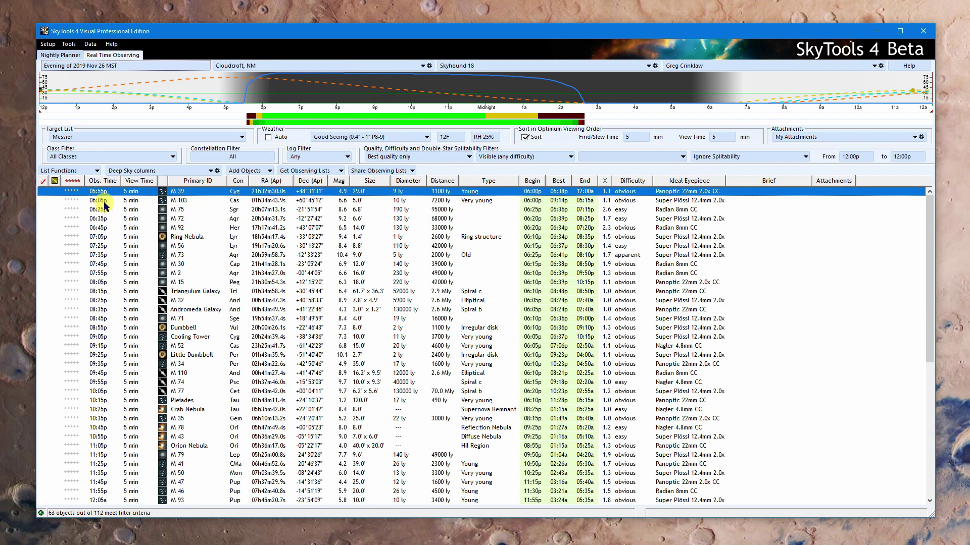
pyautogui.click(105, 205)
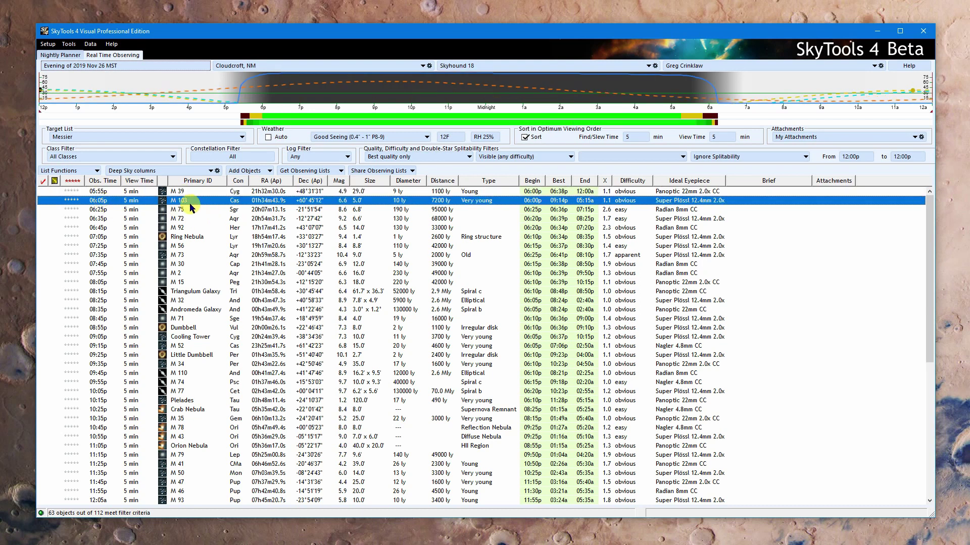
pyautogui.click(100, 210)
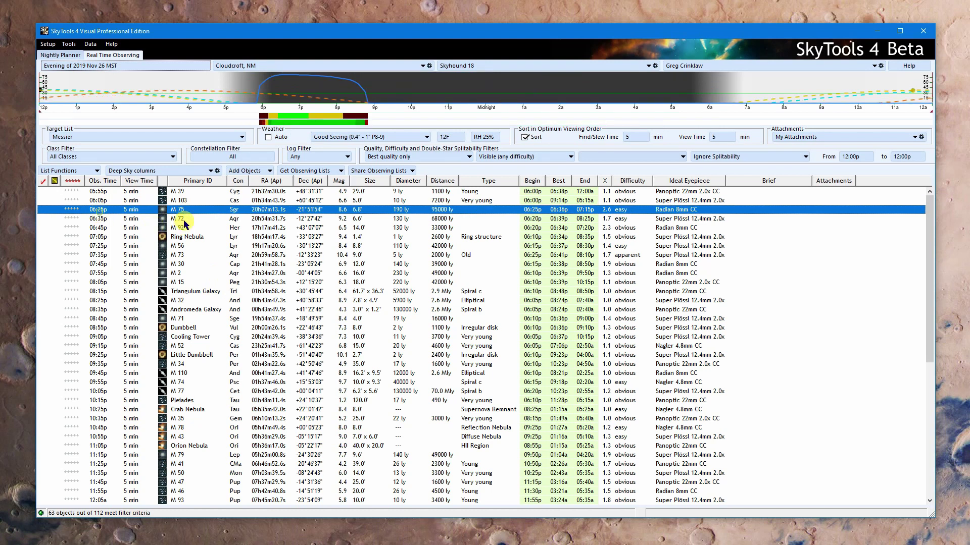